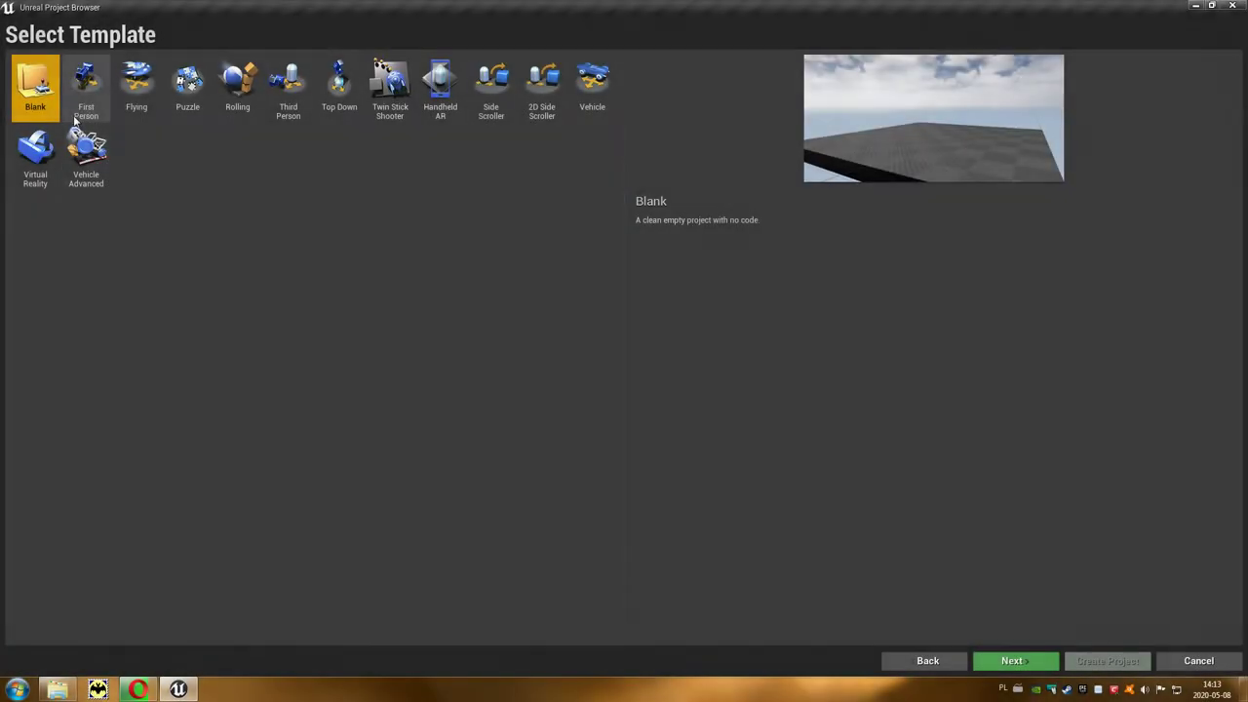
- Create a First Person template project, MyProject, with Starter Content included
{"action": "left_click", "coordinate": [87, 86]}
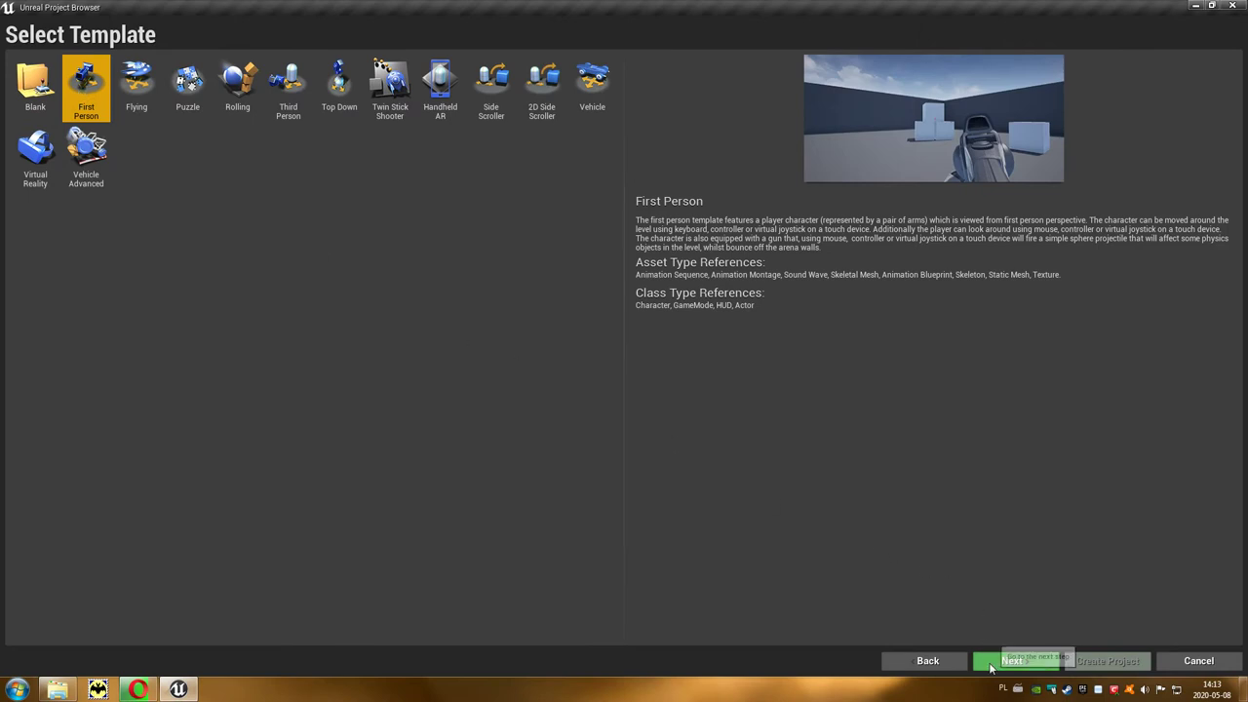
{"action": "left_click", "coordinate": [981, 660]}
{"action": "left_click", "coordinate": [683, 175]}
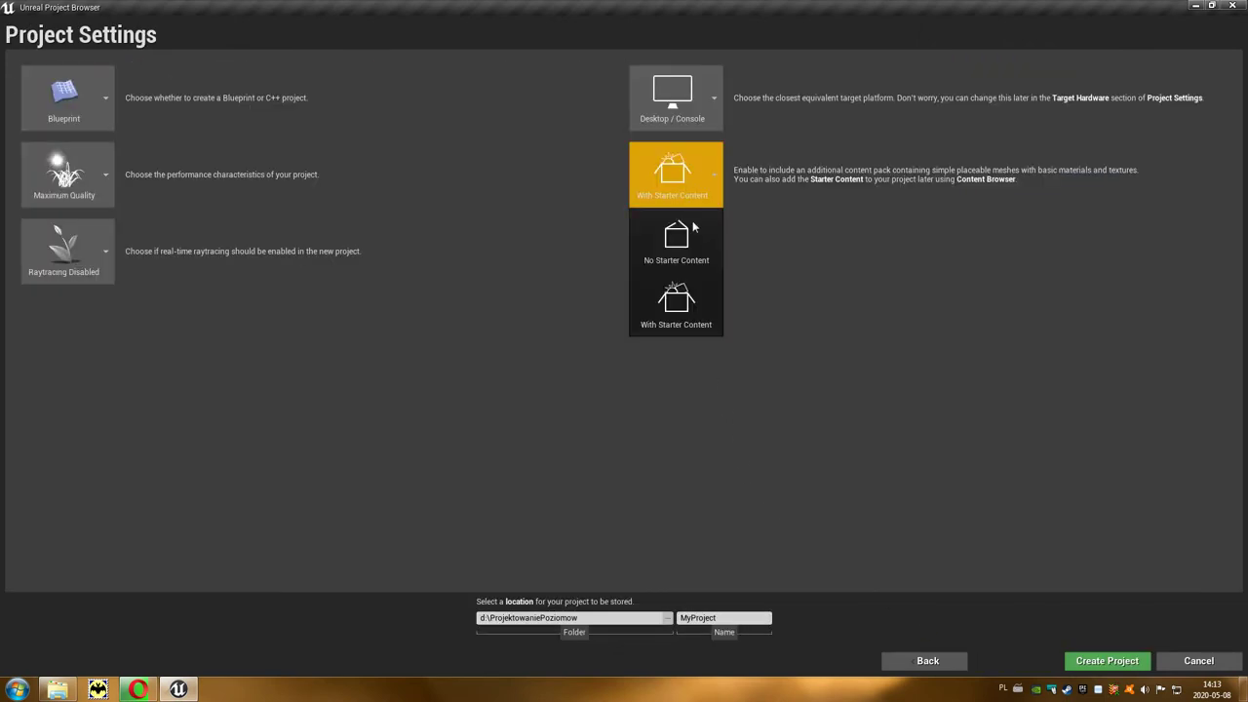
{"action": "left_click", "coordinate": [679, 322]}
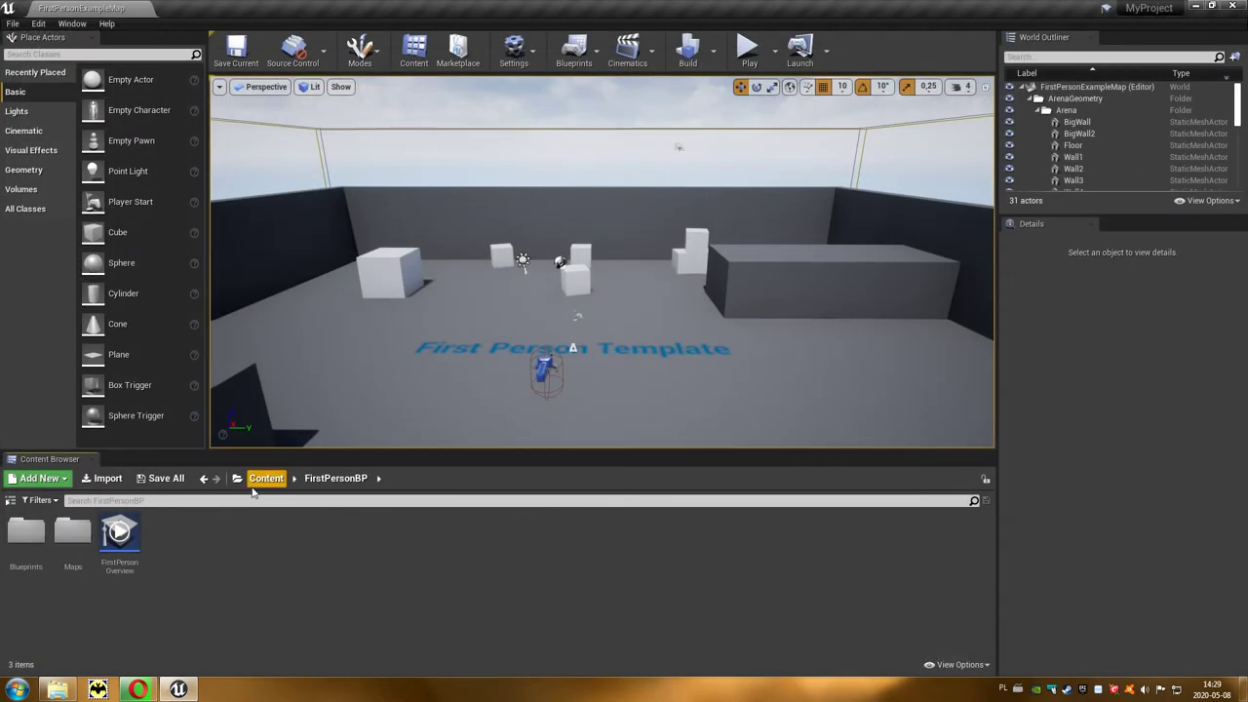
- Browse to Content/StarterContent/Props and open SM_Chair in the Static Mesh Editor
{"action": "left_click", "coordinate": [265, 478]}
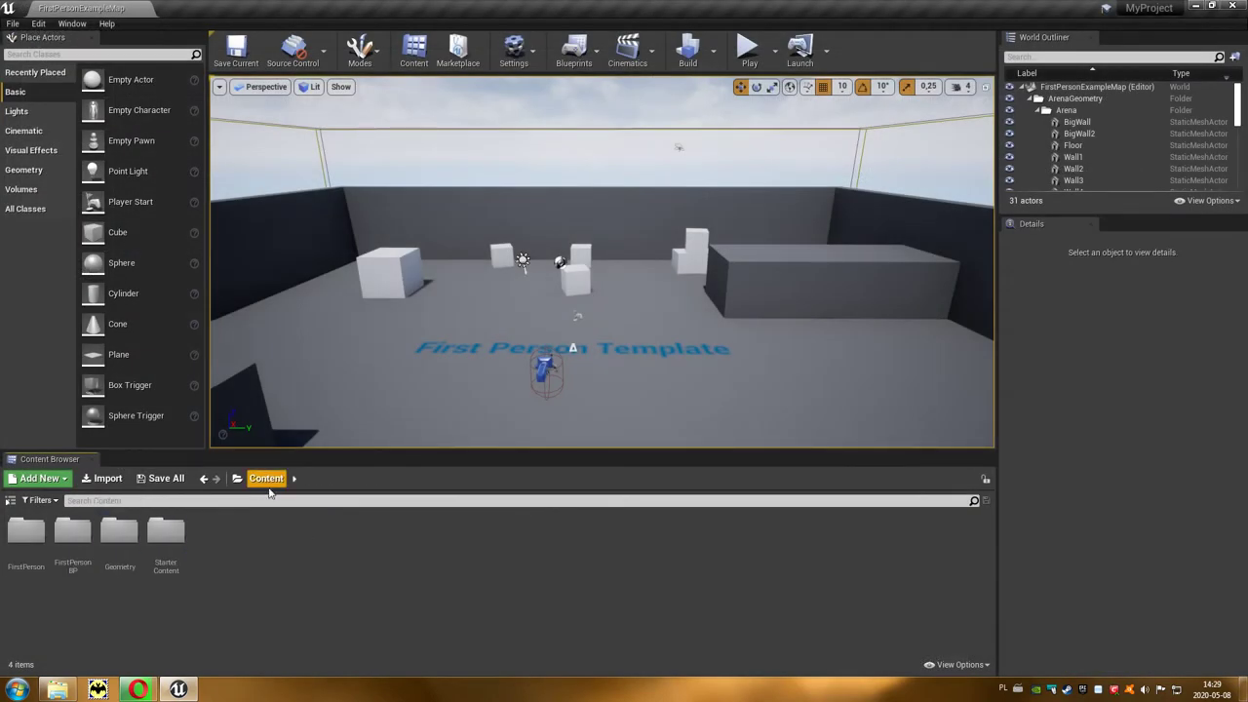
{"action": "left_click", "coordinate": [167, 541]}
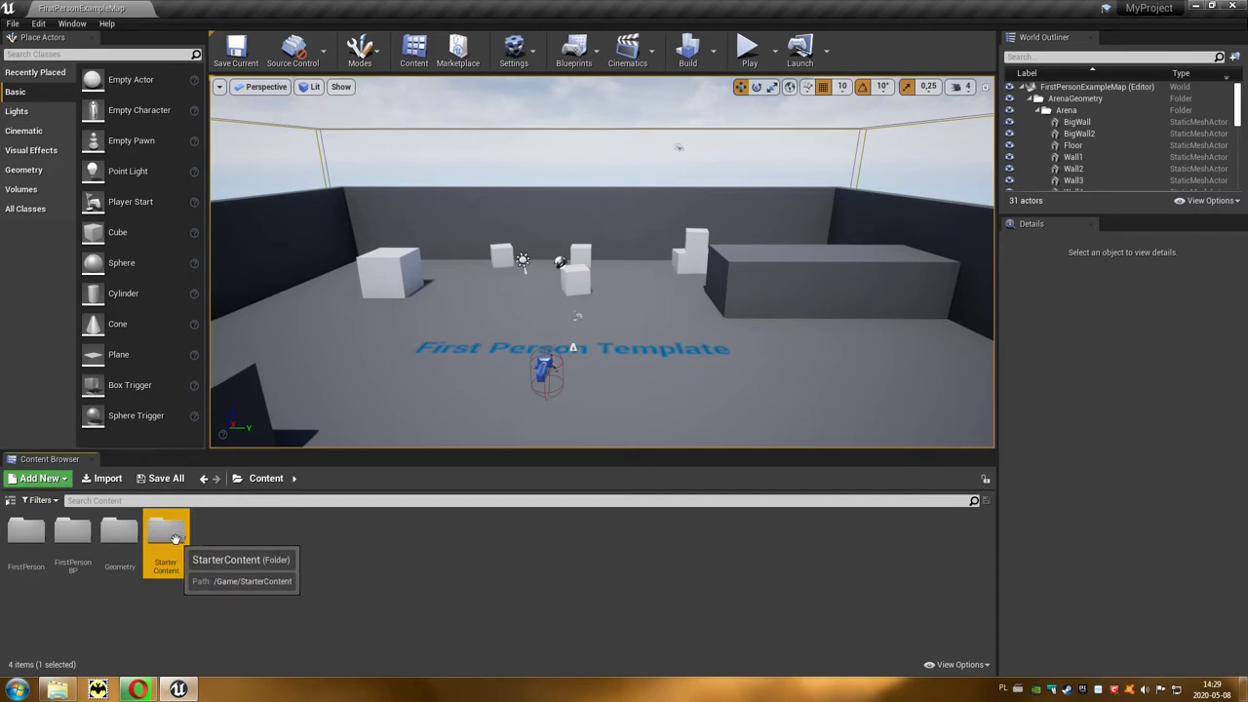
{"action": "double_click", "coordinate": [176, 539]}
{"action": "left_click", "coordinate": [356, 539]}
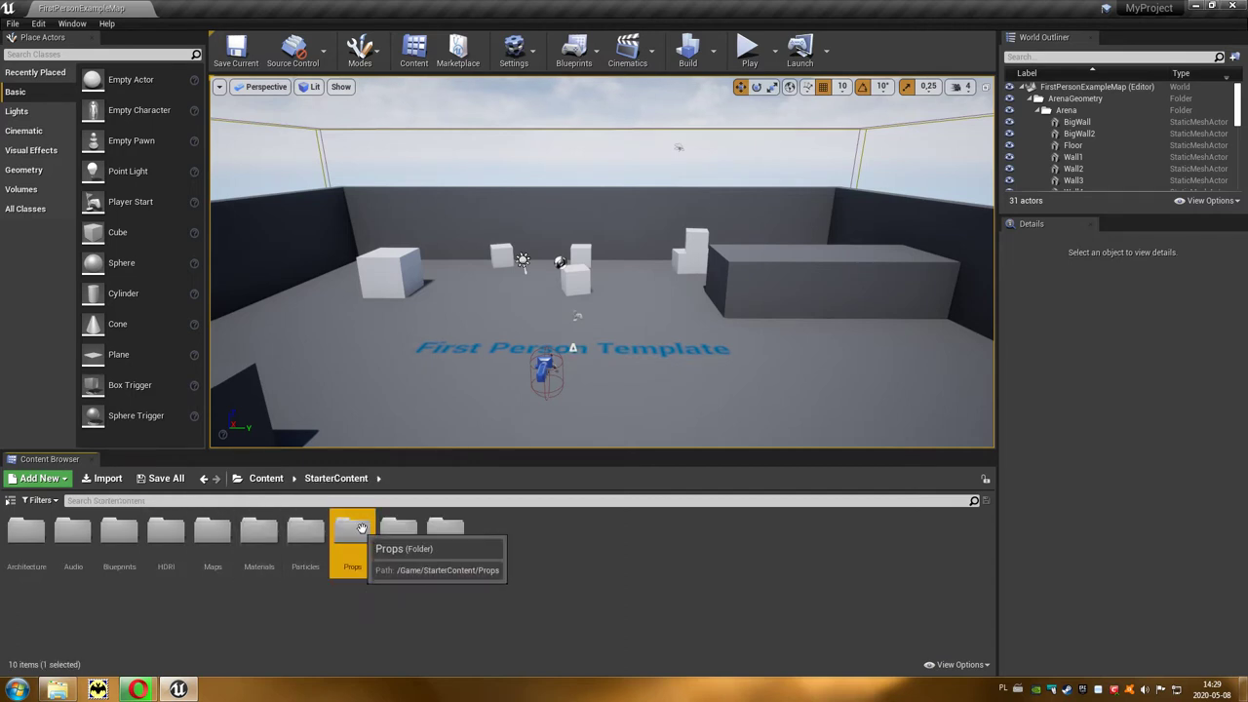
{"action": "double_click", "coordinate": [356, 539]}
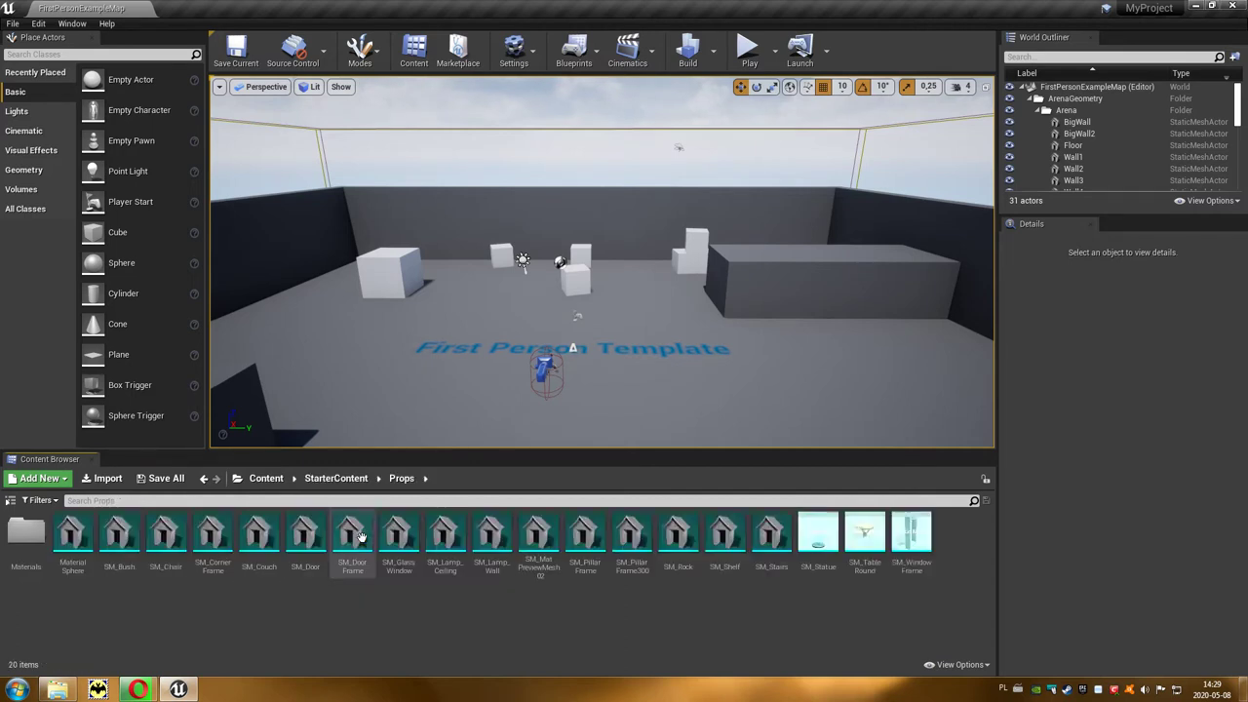
{"action": "left_click", "coordinate": [168, 531]}
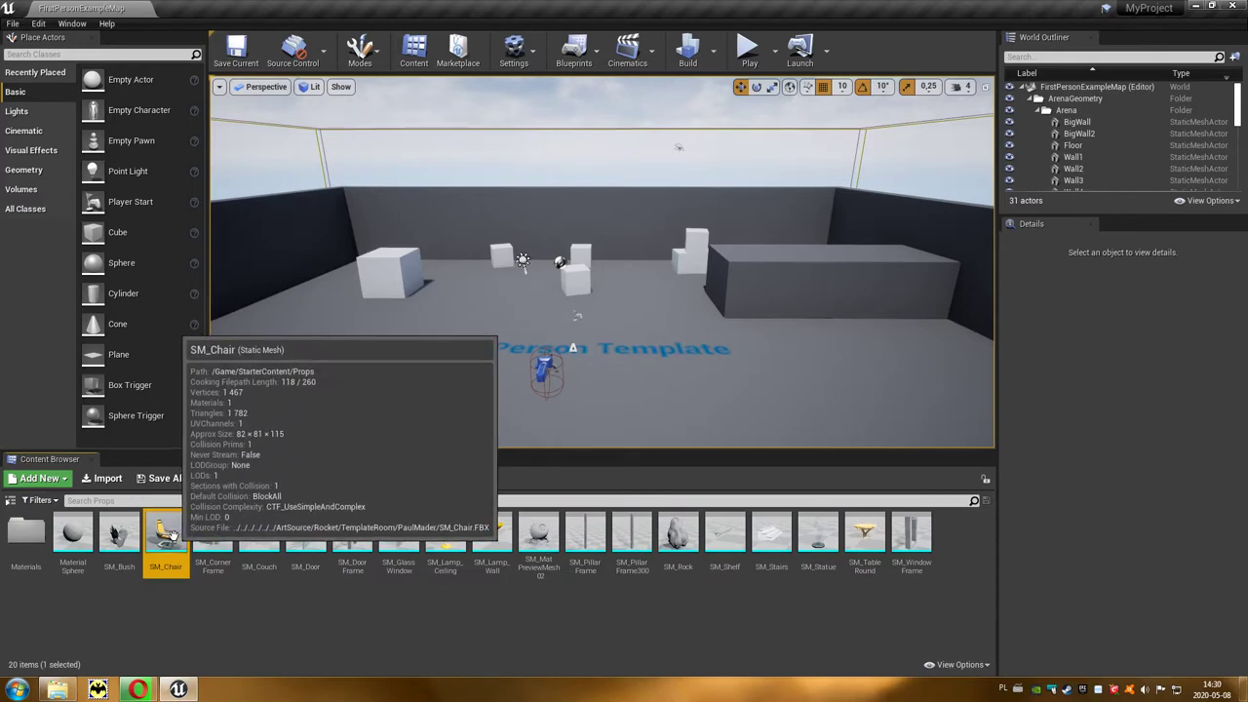
{"action": "double_click", "coordinate": [168, 532]}
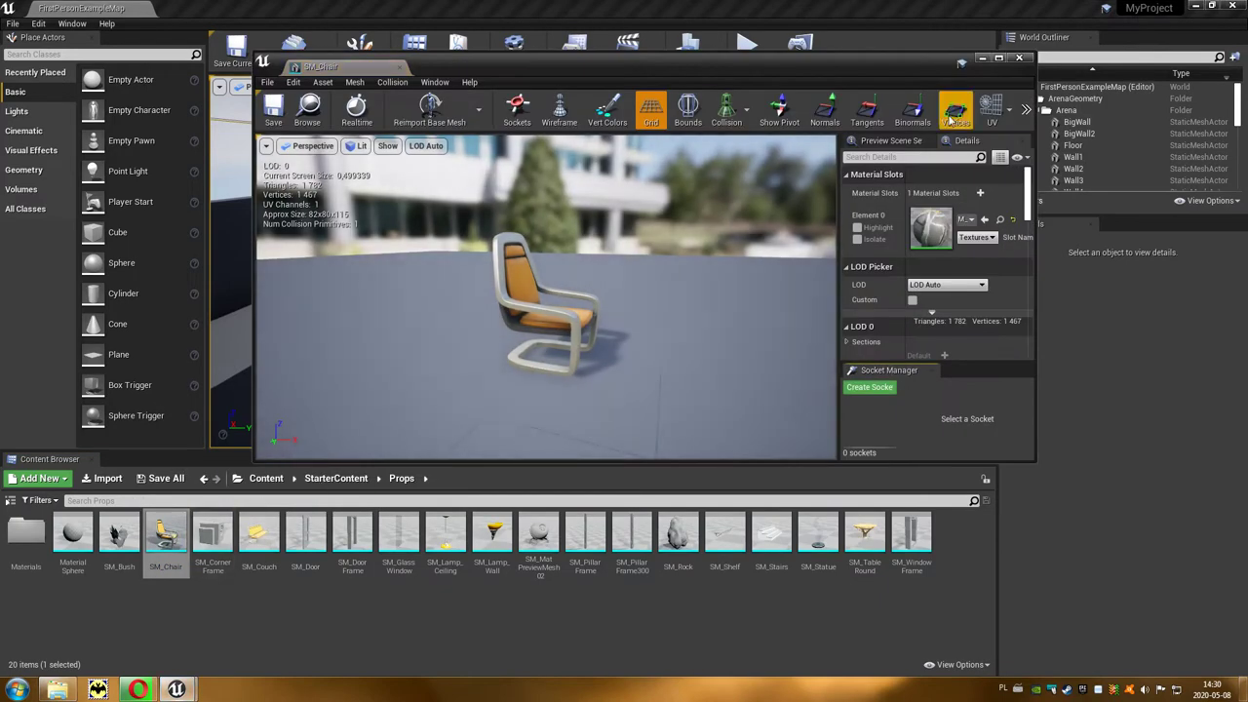
- Maximize the SM_Chair editor and turn on Simple Collision to see the green collision box
{"action": "left_click", "coordinate": [998, 58]}
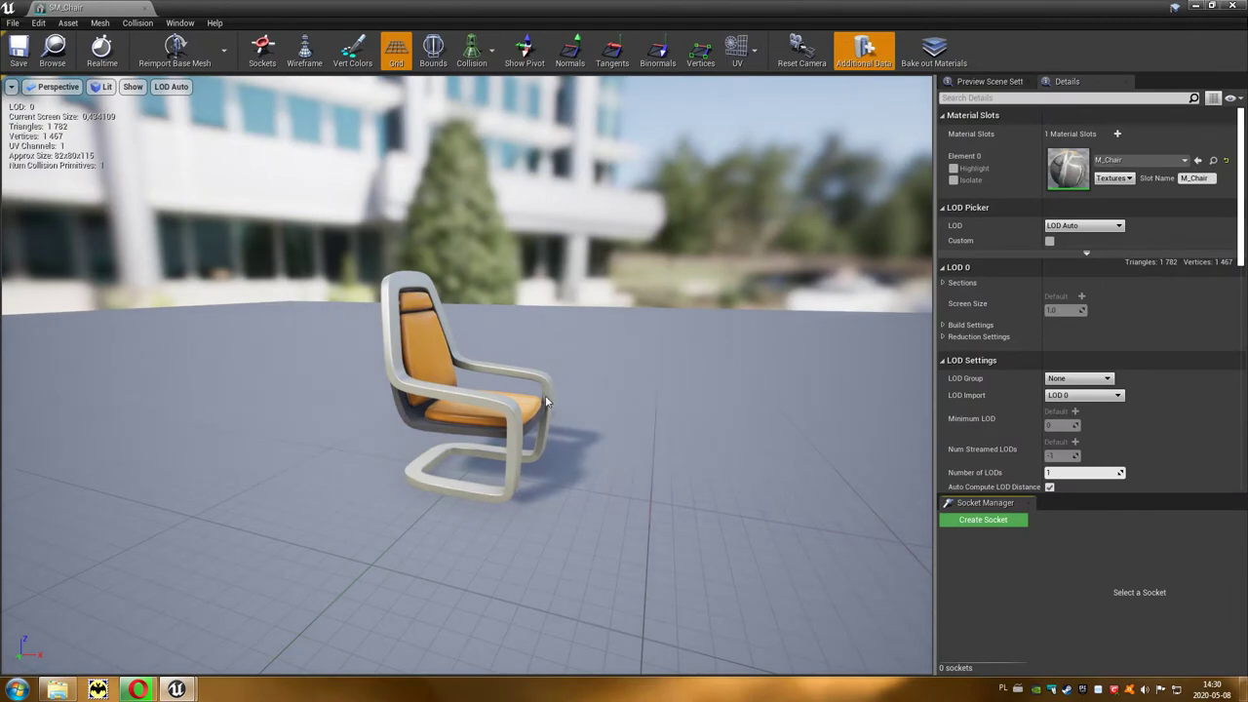
{"action": "left_click_drag", "start_coordinate": [468, 390], "coordinate": [586, 448]}
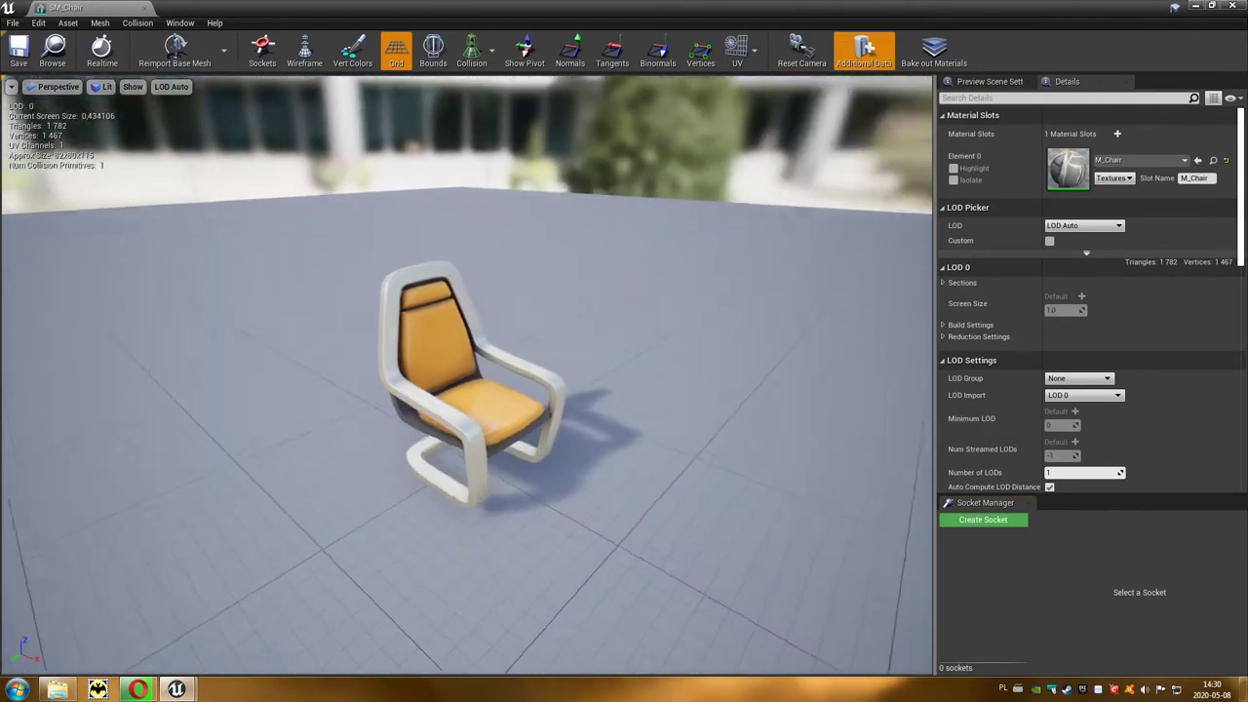
{"action": "left_click_drag", "start_coordinate": [468, 390], "coordinate": [390, 400]}
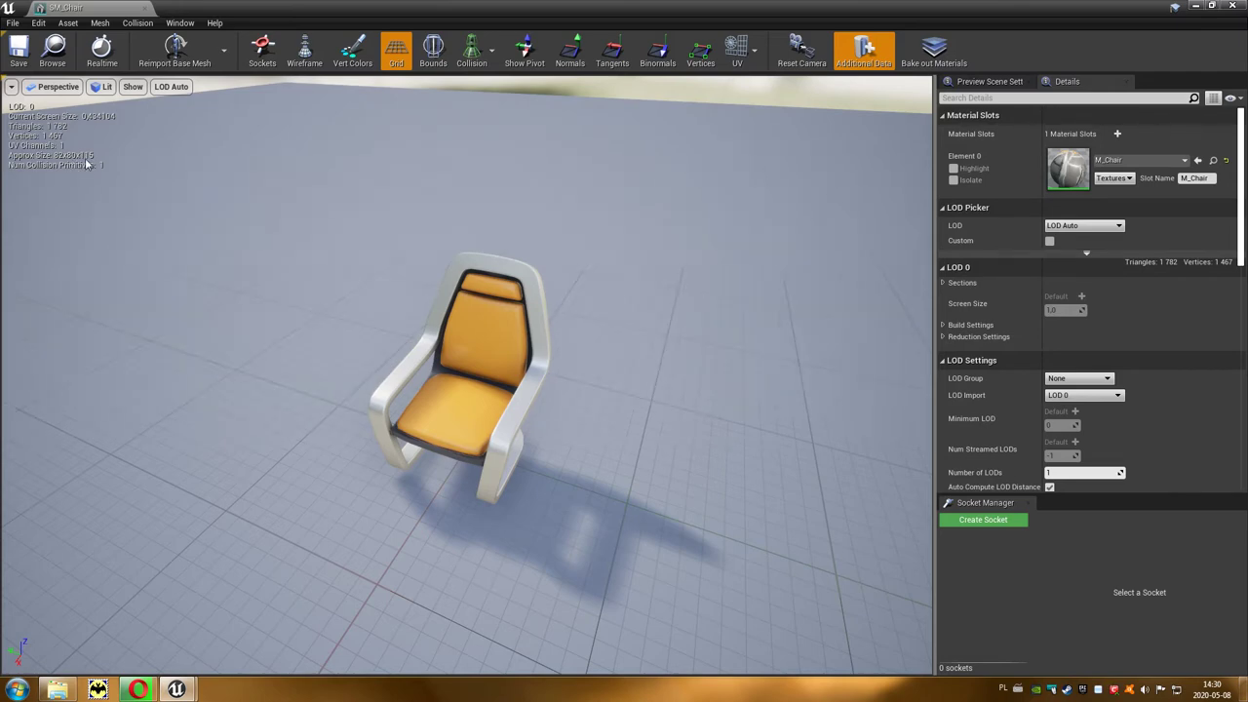
{"action": "left_click", "coordinate": [478, 53]}
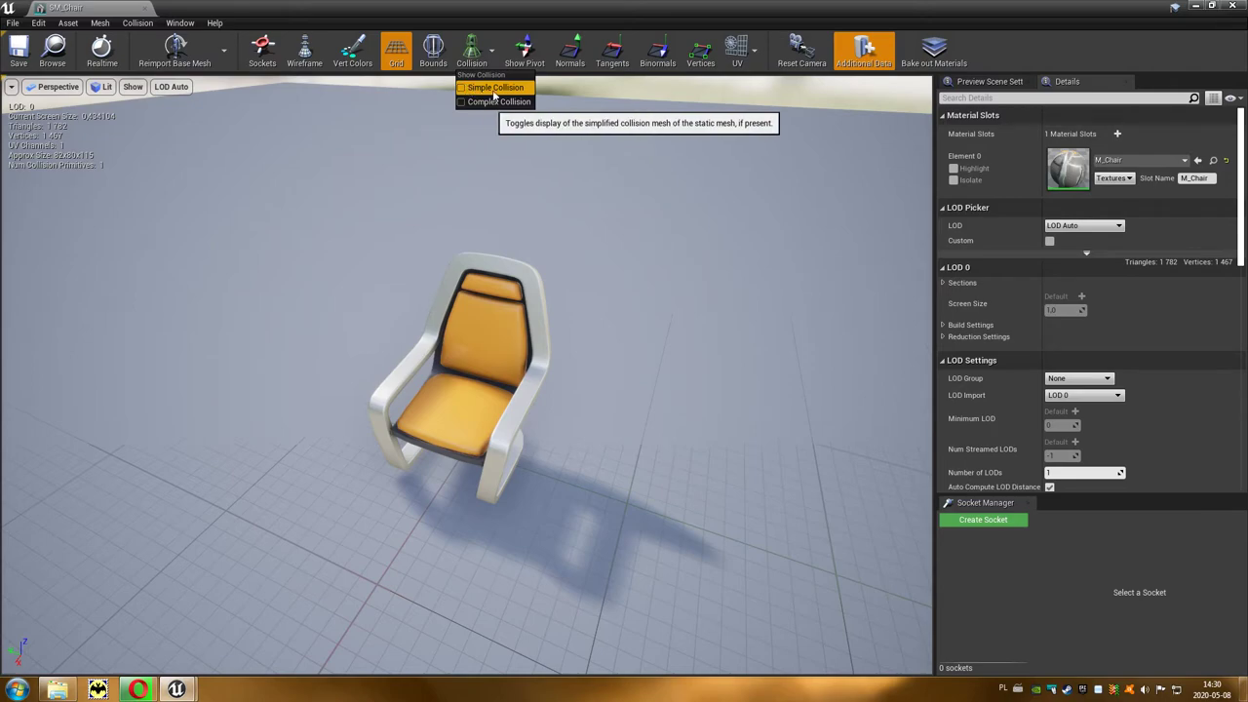
{"action": "left_click", "coordinate": [513, 89]}
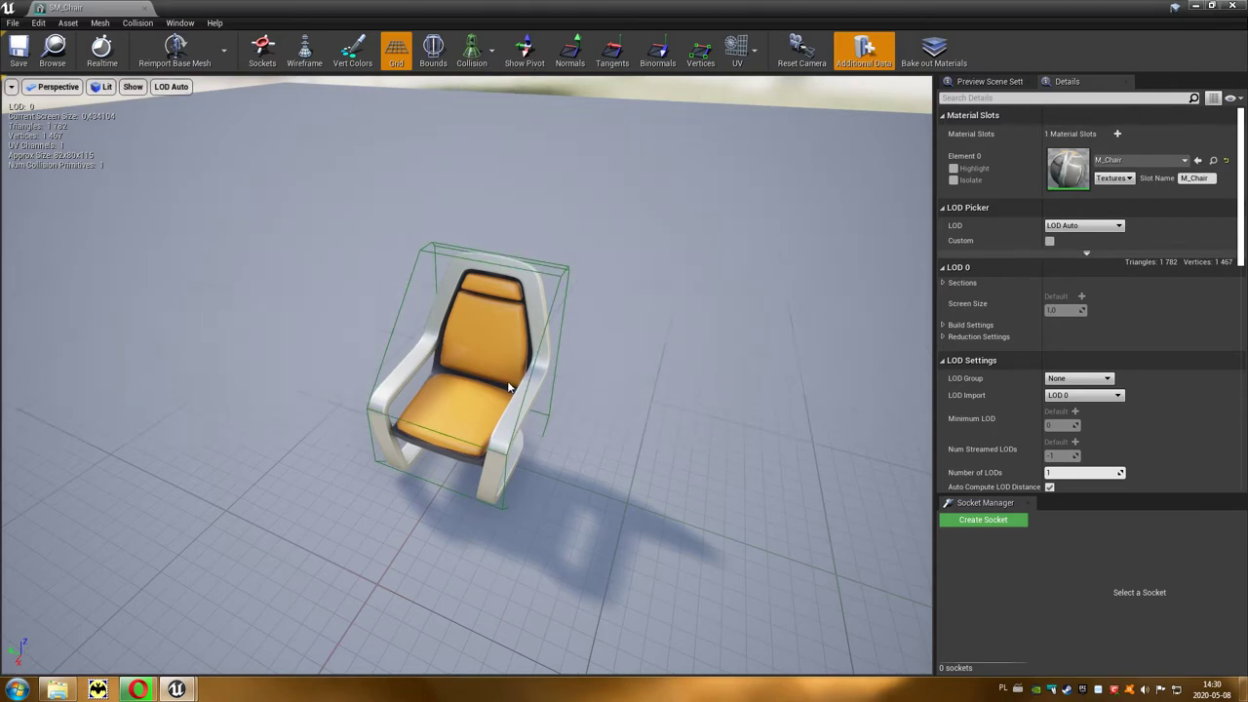
{"action": "mouse_move", "coordinate": [508, 388]}
{"action": "left_mouse_down"}
{"action": "mouse_move", "coordinate": [488, 332]}
{"action": "mouse_move", "coordinate": [600, 371]}
{"action": "left_mouse_up"}
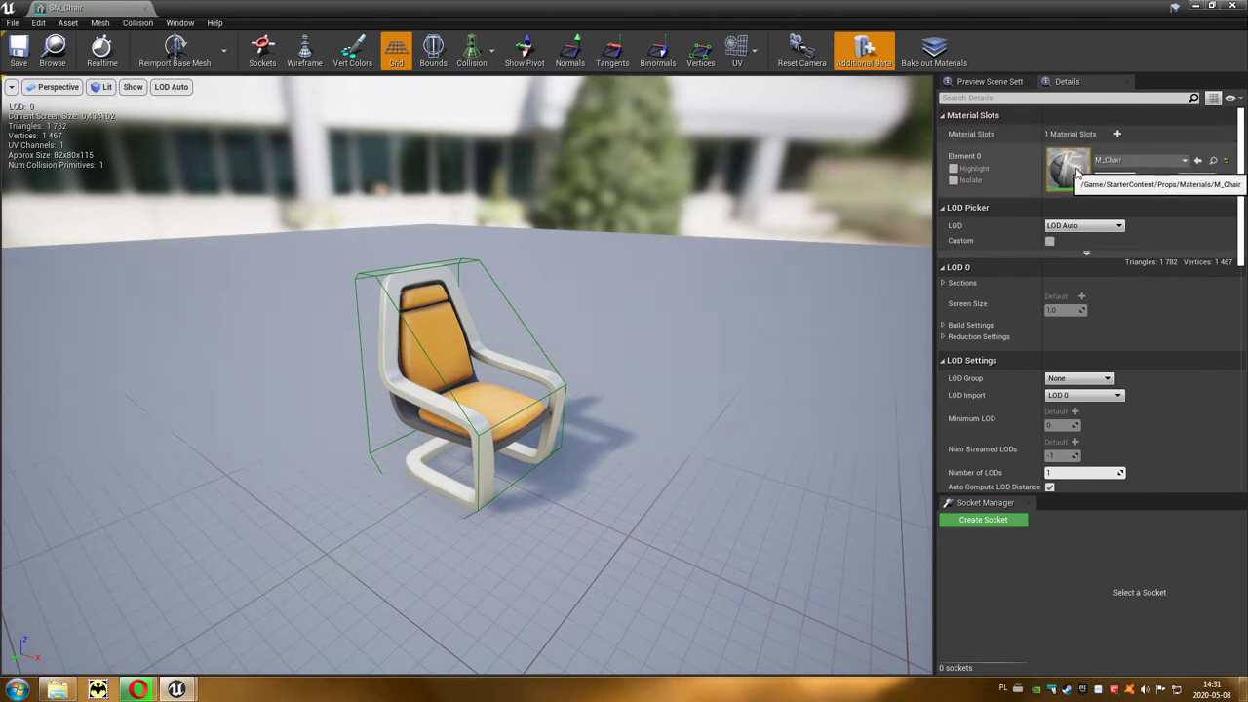
{"action": "left_click", "coordinate": [1214, 168]}
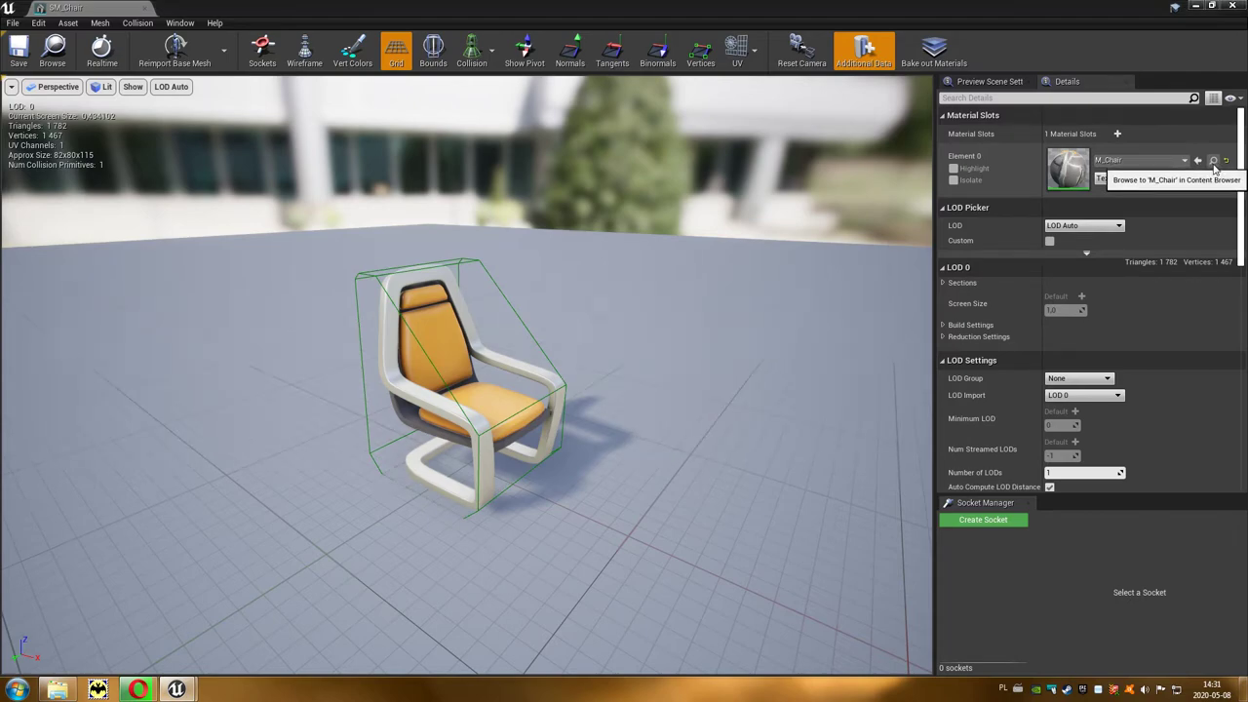
- Open the M_Chair material and frame the ColoBase, ColorSeats and ColorMetal parameter nodes
{"action": "left_click", "coordinate": [1197, 7]}
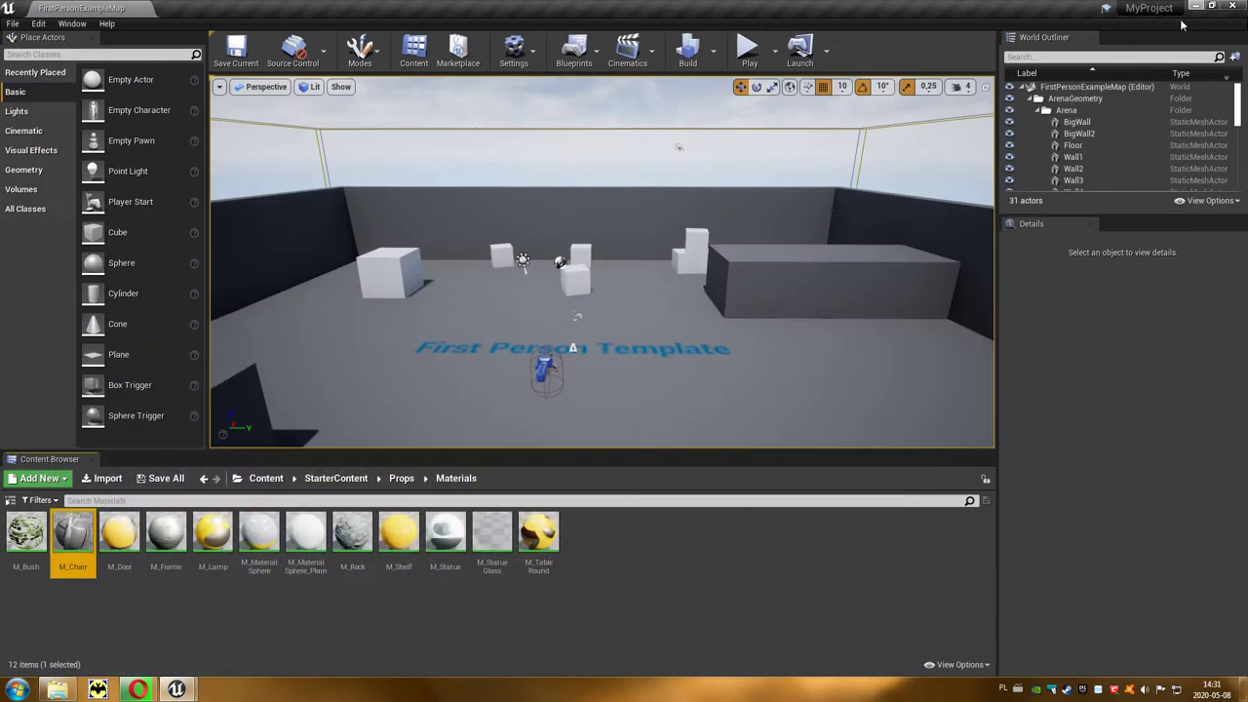
{"action": "mouse_move", "coordinate": [78, 539]}
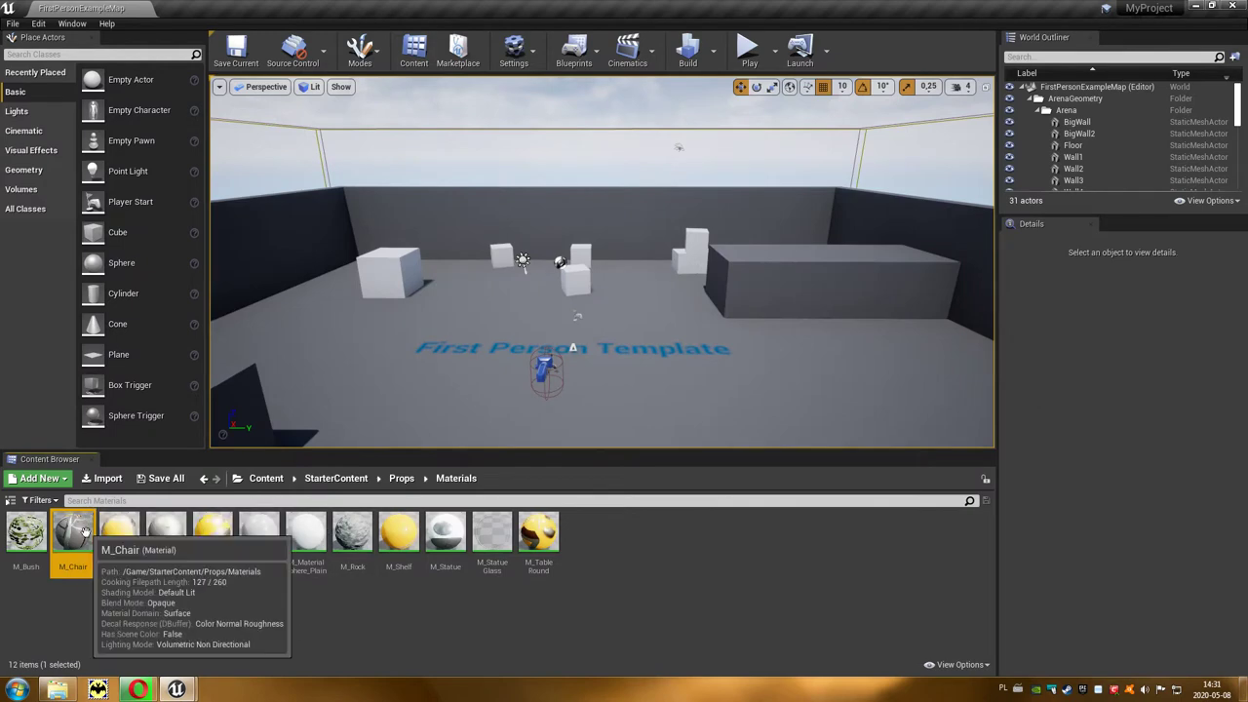
{"action": "double_click", "coordinate": [78, 539]}
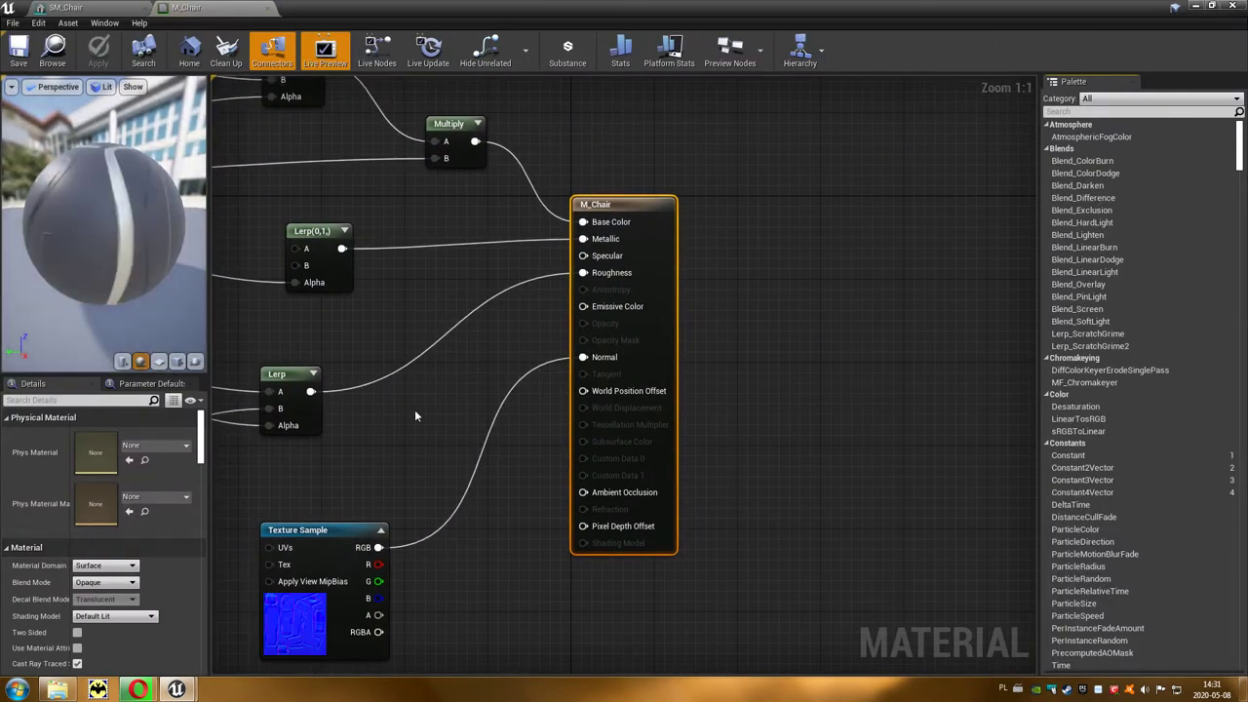
{"action": "mouse_move", "coordinate": [414, 409]}
{"action": "right_mouse_down"}
{"action": "mouse_move", "coordinate": [773, 373]}
{"action": "mouse_move", "coordinate": [747, 408]}
{"action": "right_mouse_up"}
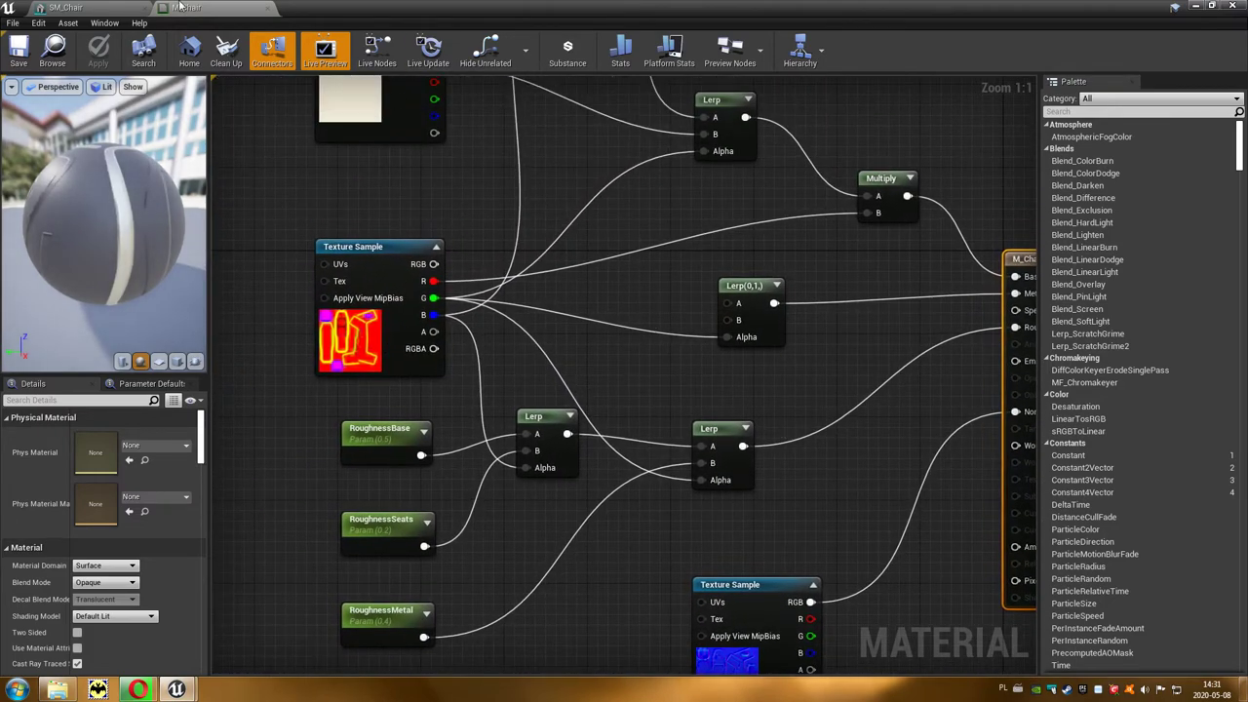
{"action": "left_click", "coordinate": [115, 10]}
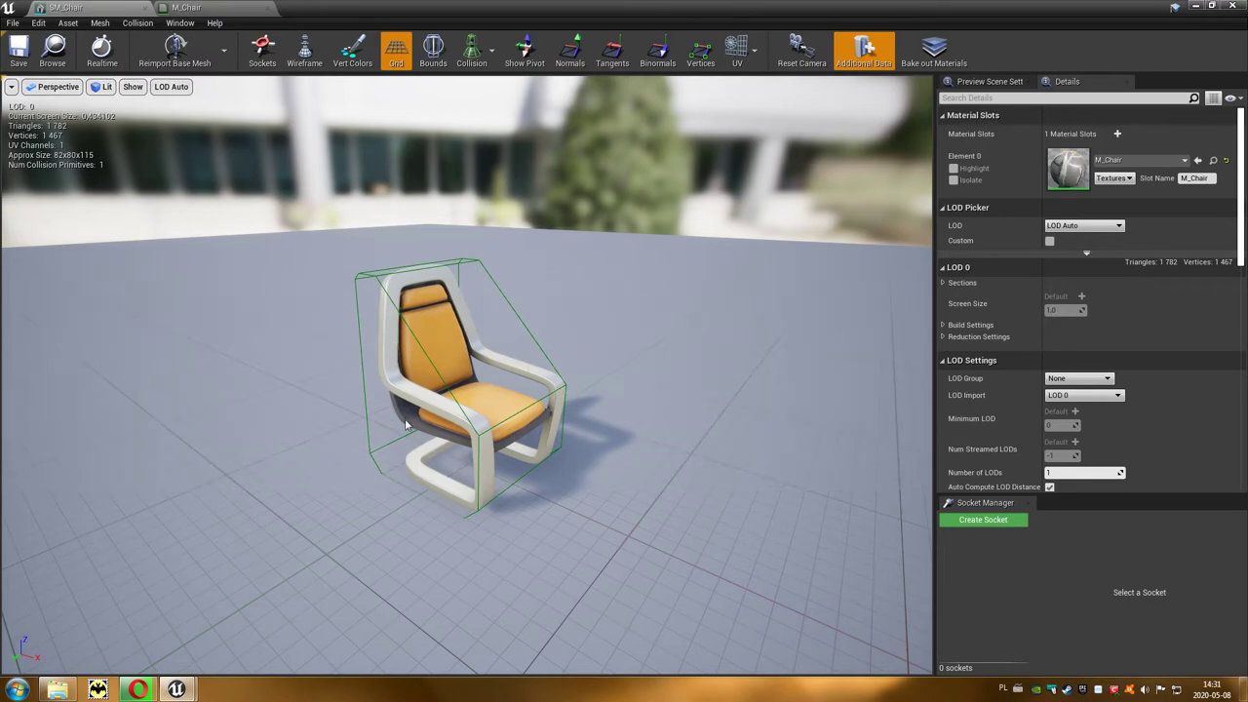
{"action": "left_click", "coordinate": [185, 7]}
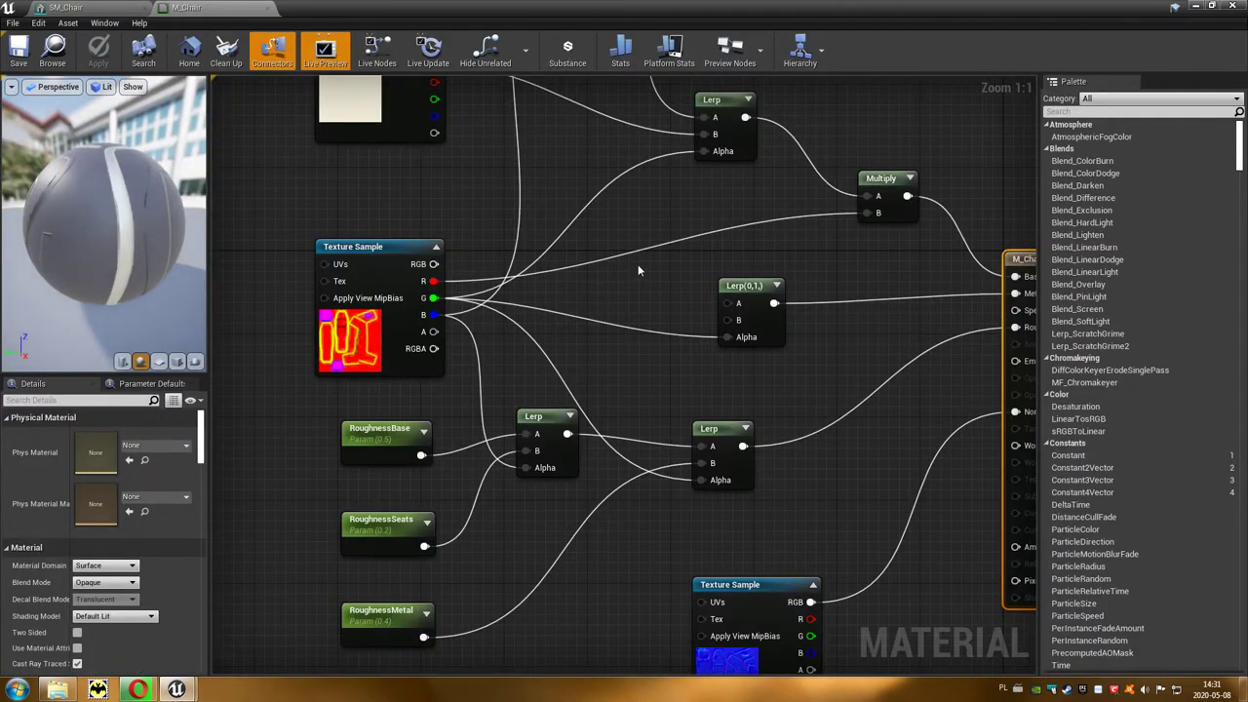
{"action": "right_click_drag", "start_coordinate": [641, 267], "coordinate": [521, 301]}
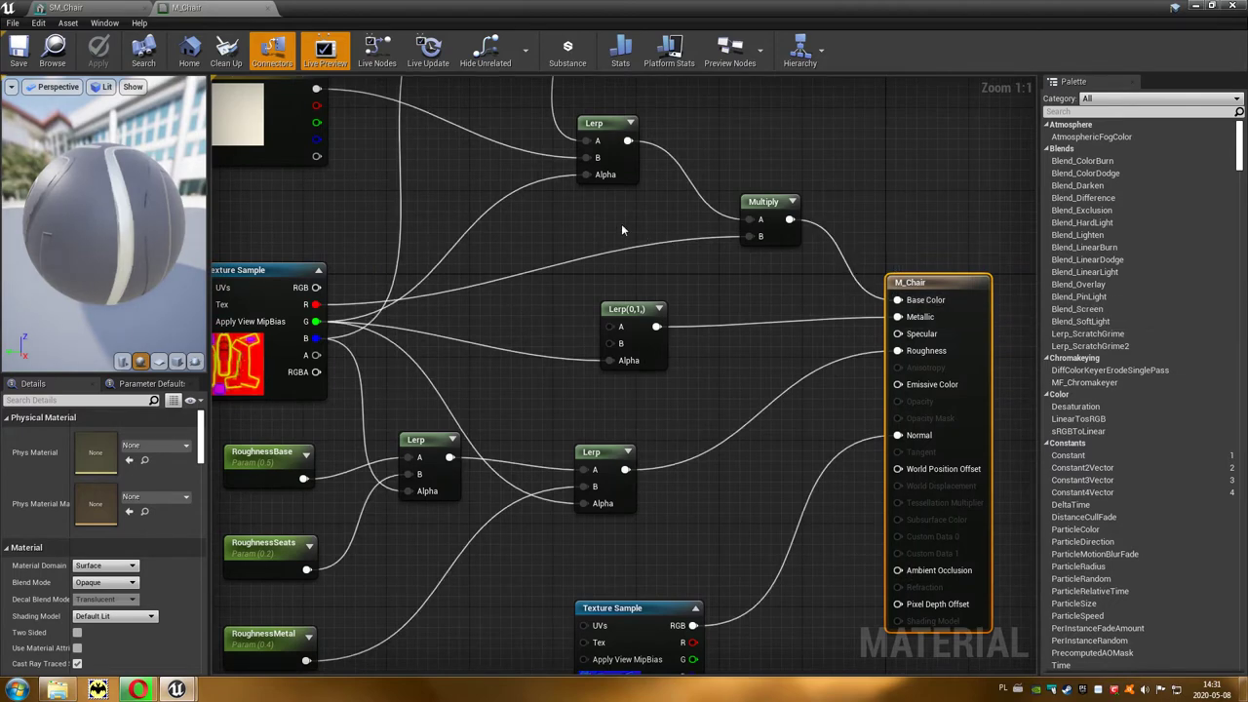
{"action": "right_click_drag", "start_coordinate": [622, 230], "coordinate": [729, 359]}
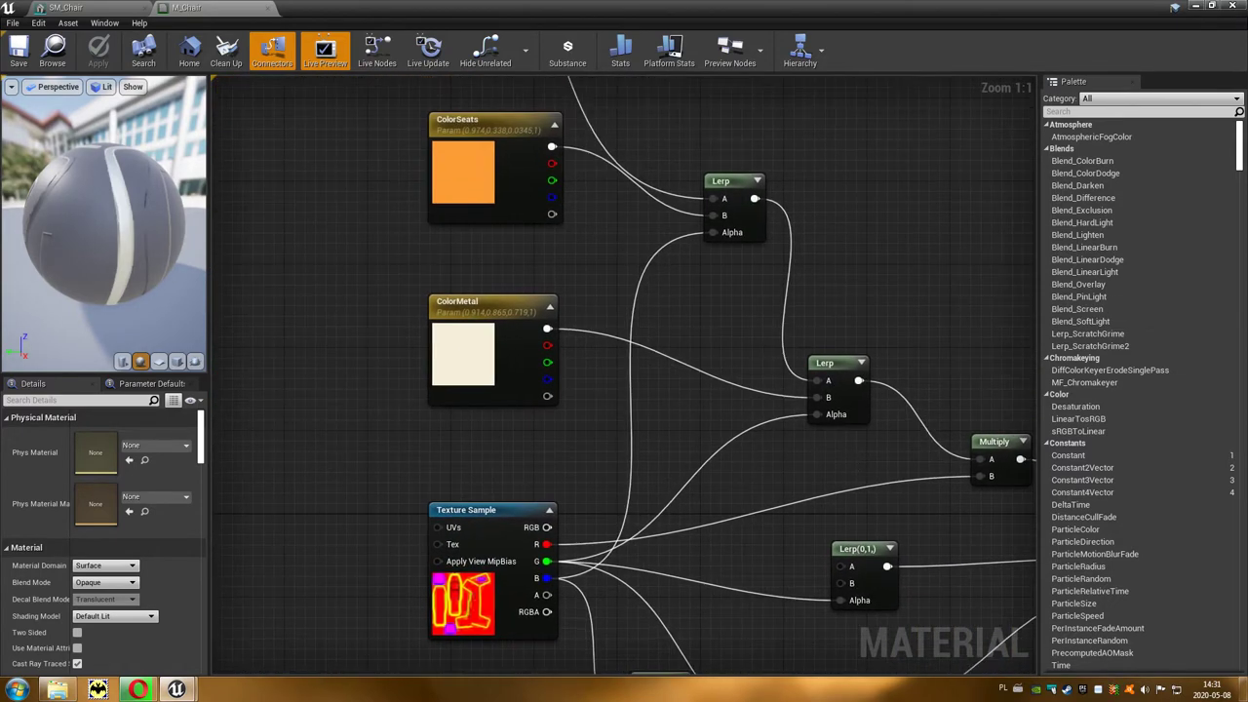
{"action": "right_click_drag", "start_coordinate": [620, 242], "coordinate": [642, 427]}
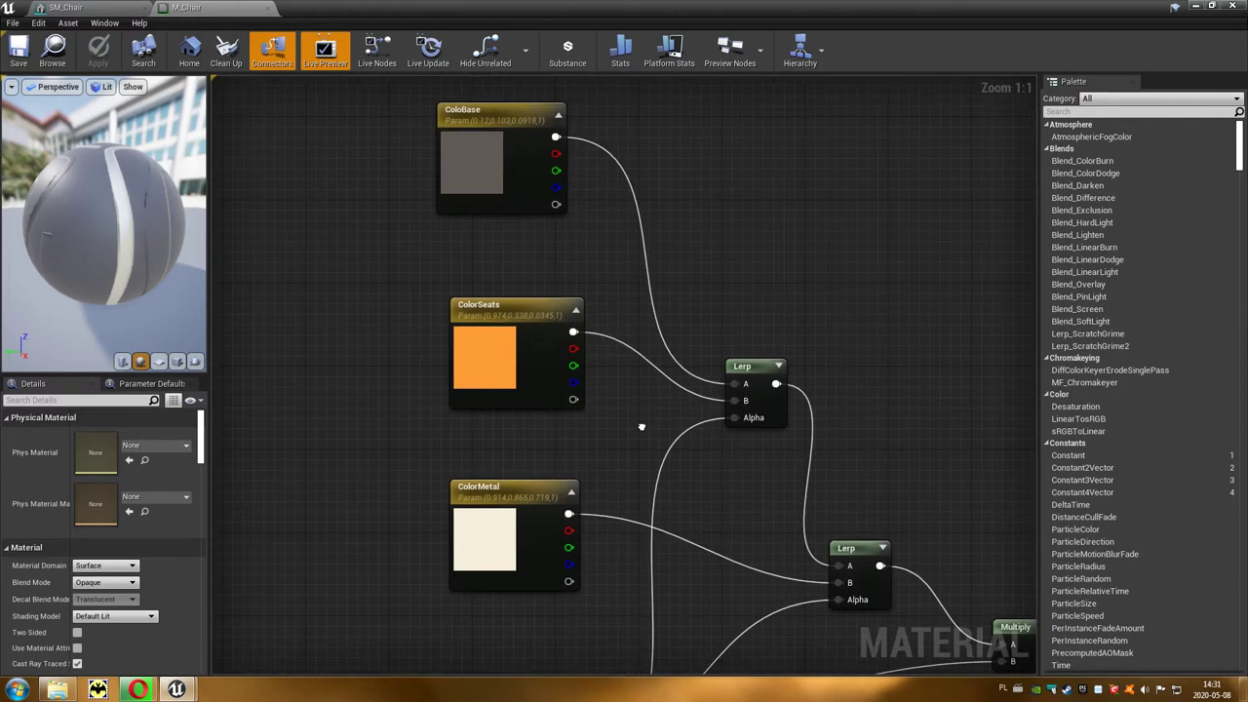
- Set ColorSeats to light blue (0.249, 0.396, 0.974), apply, and preview the chair mesh
{"action": "left_click", "coordinate": [486, 355]}
{"action": "double_click", "coordinate": [488, 360]}
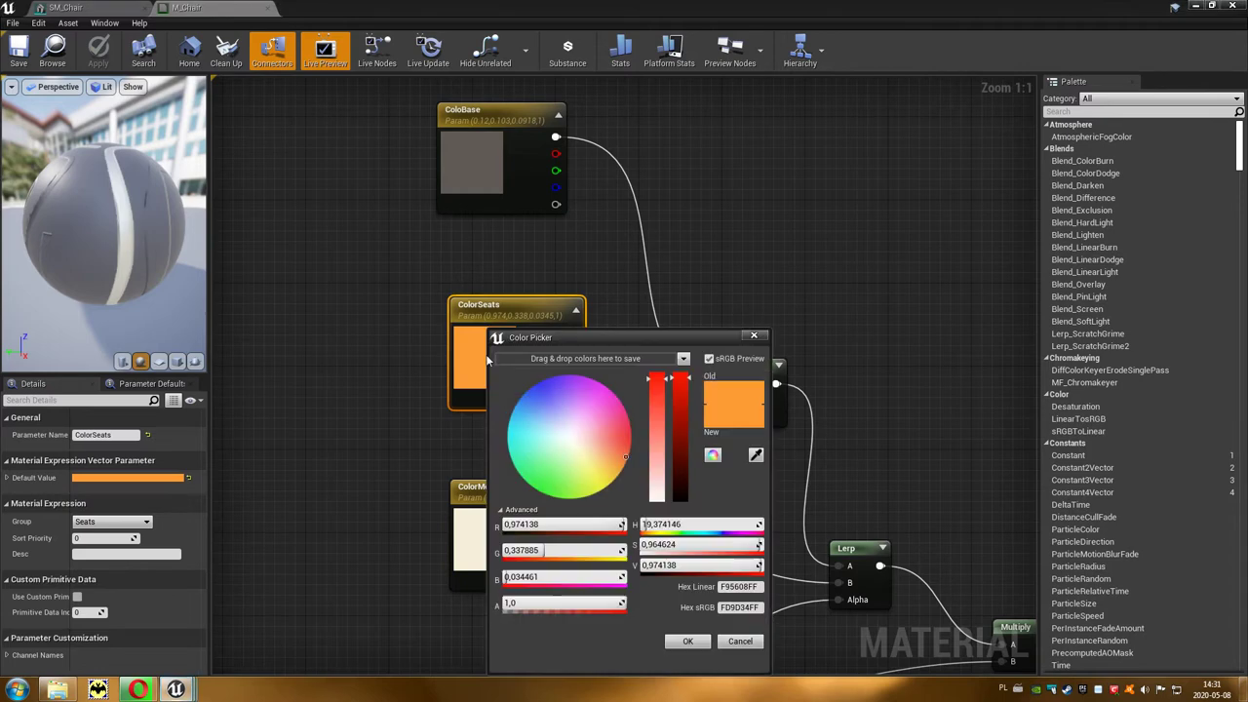
{"action": "left_click_drag", "start_coordinate": [548, 421], "coordinate": [538, 406]}
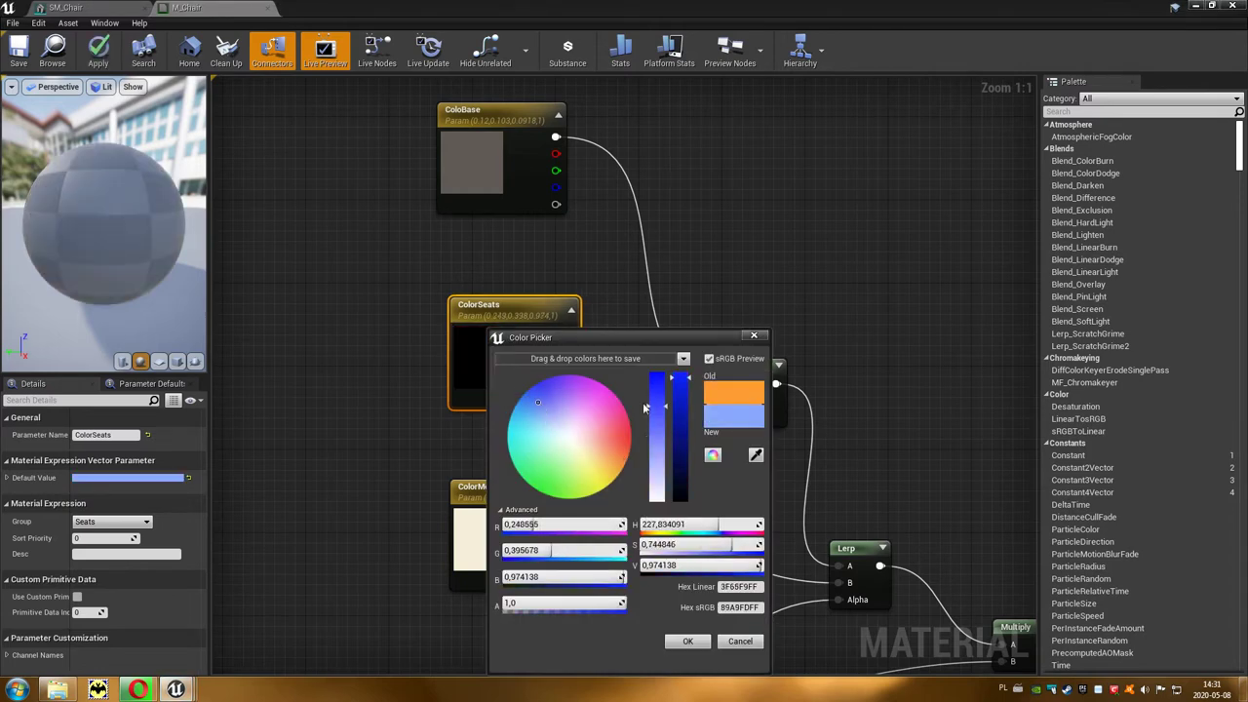
{"action": "left_click", "coordinate": [696, 645]}
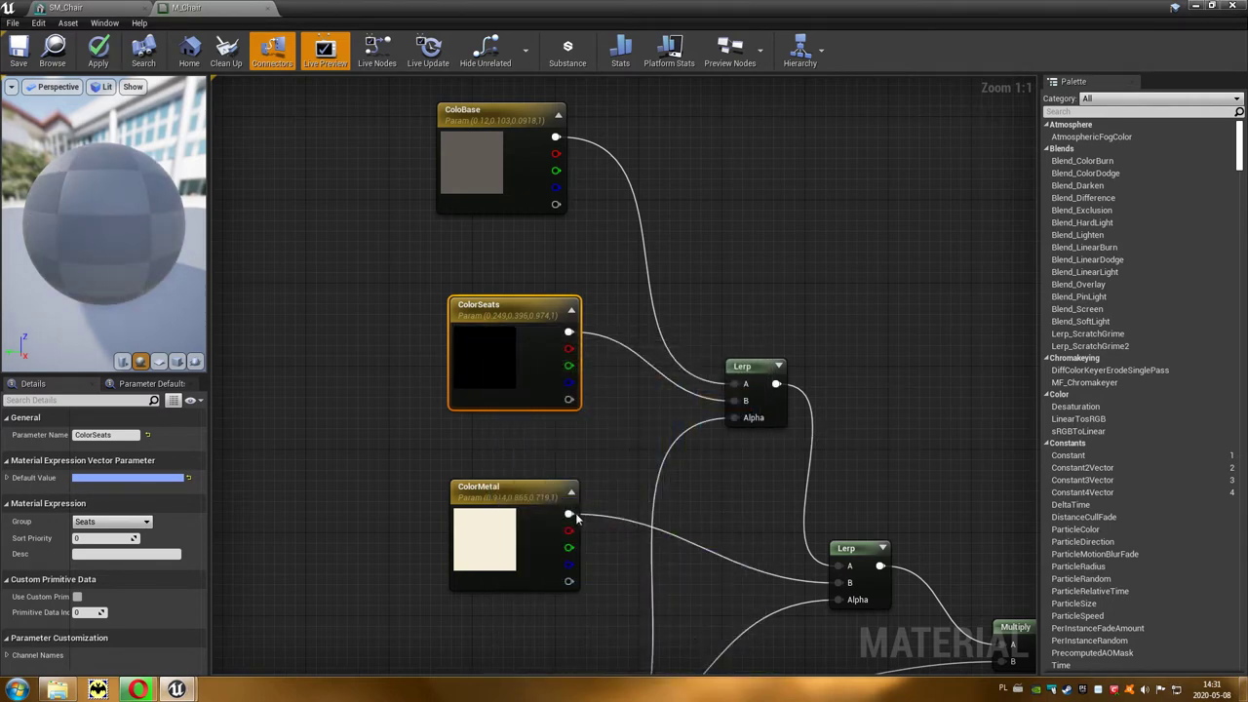
{"action": "left_click", "coordinate": [99, 58]}
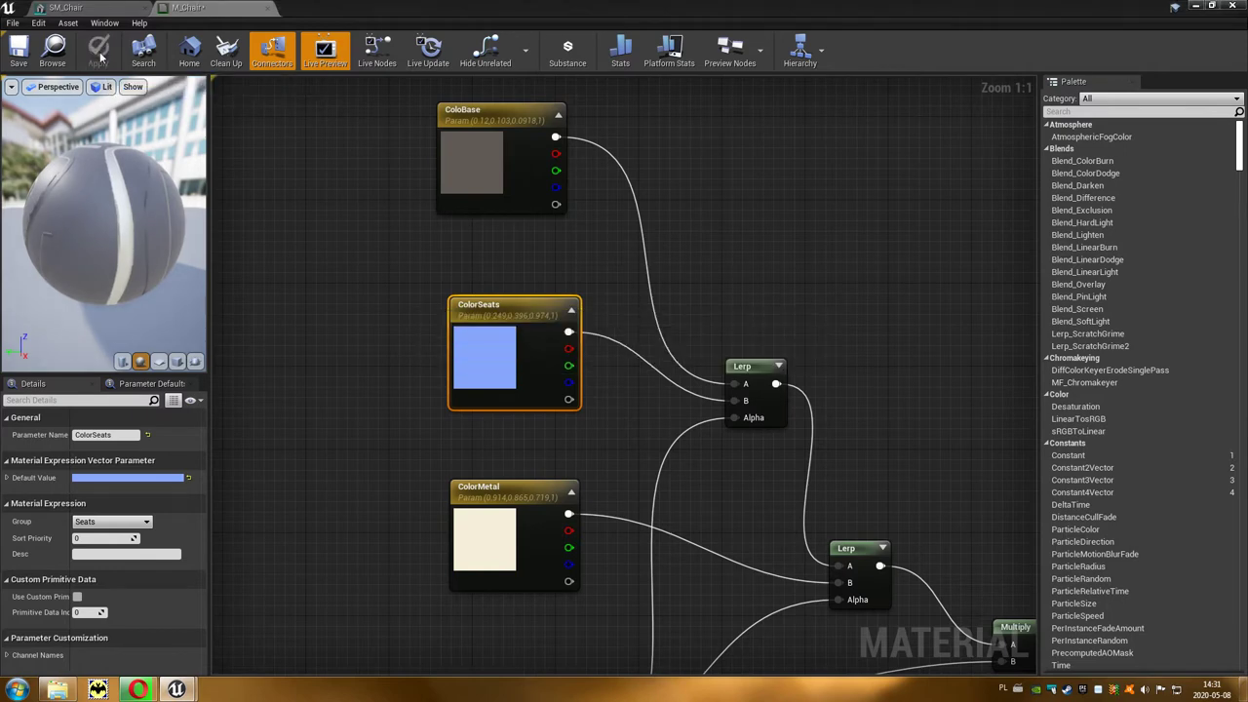
{"action": "left_click", "coordinate": [93, 8]}
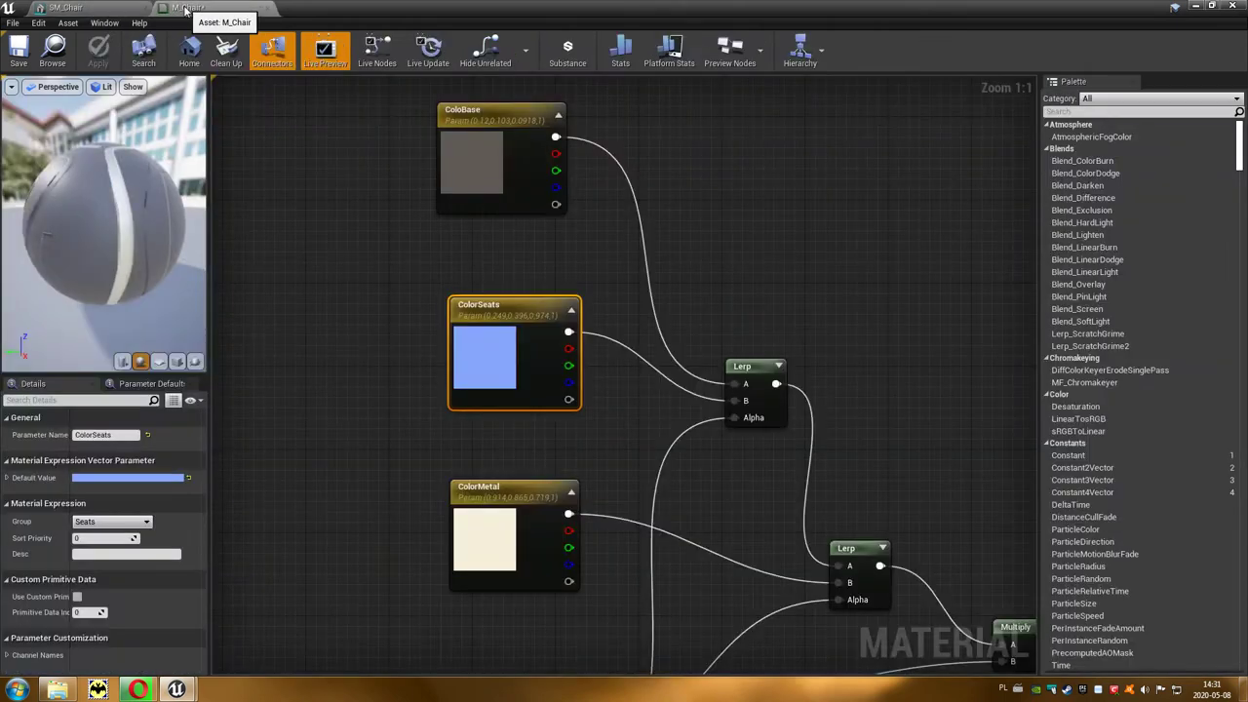
{"action": "left_click", "coordinate": [185, 8]}
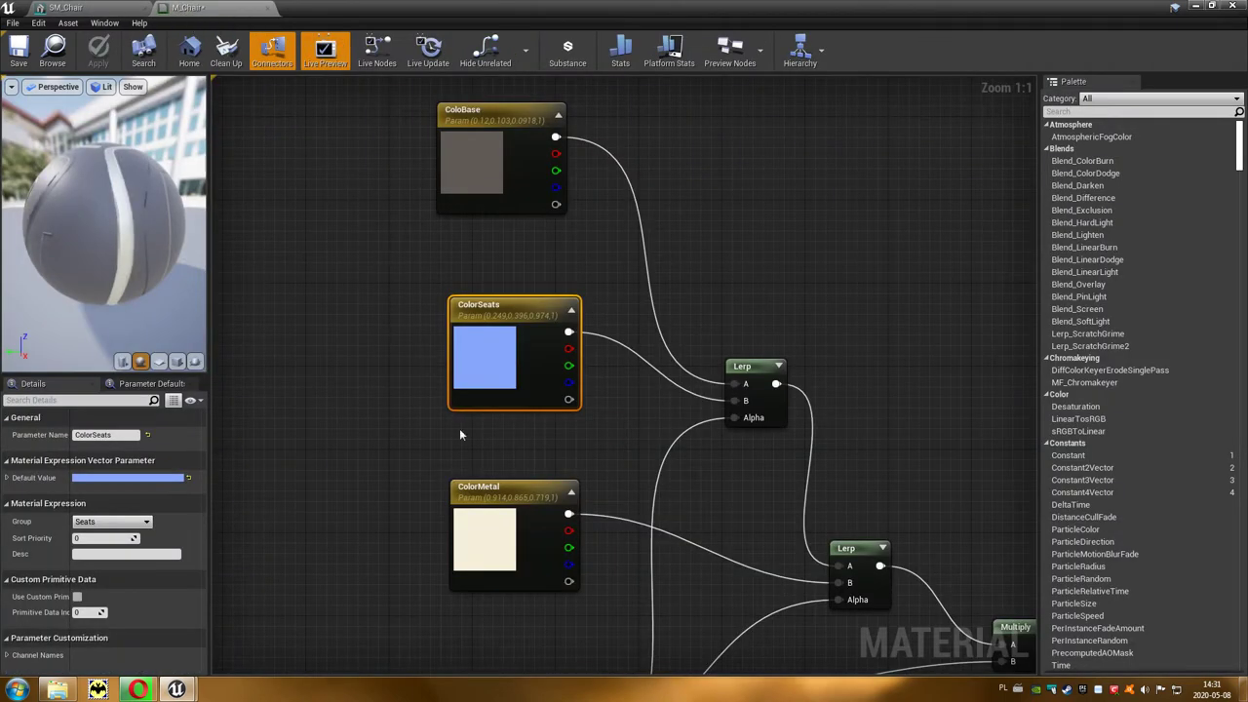
- Change the ColorMetal parameter to a warmer tan-orange colour
{"action": "double_click", "coordinate": [485, 534]}
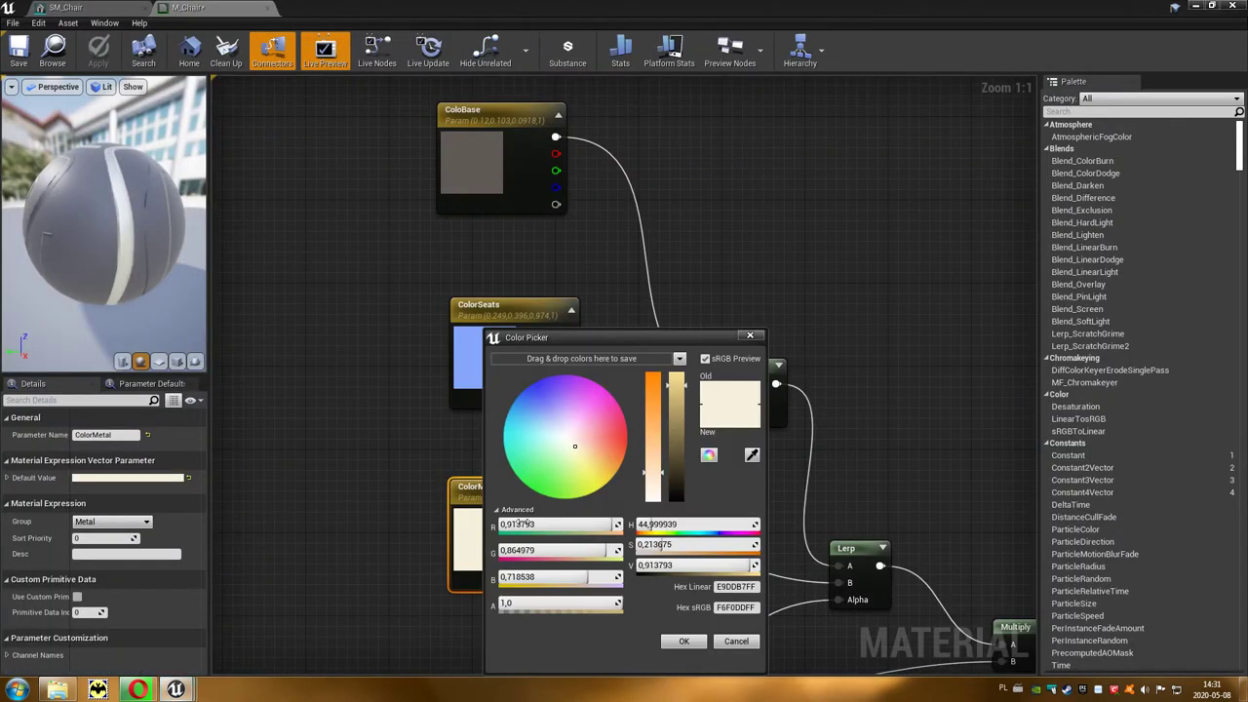
{"action": "left_click", "coordinate": [589, 466]}
{"action": "left_click_drag", "start_coordinate": [596, 467], "coordinate": [606, 465]}
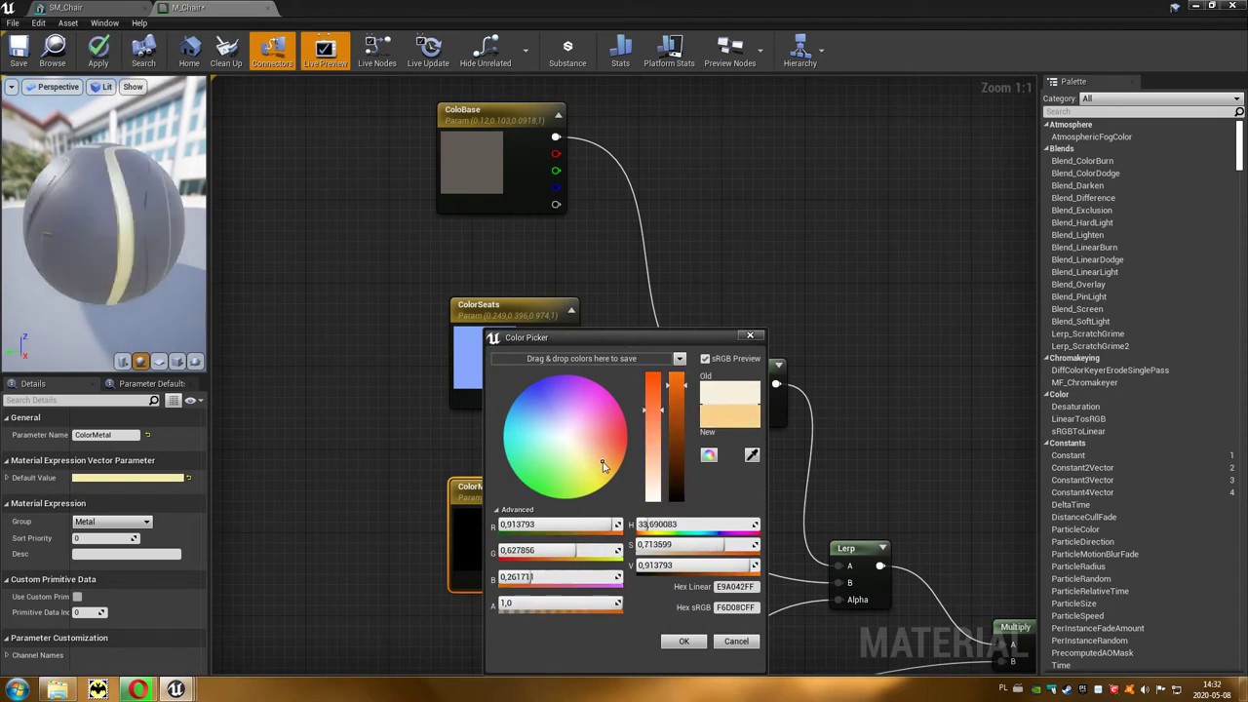
{"action": "left_click", "coordinate": [684, 640]}
- Set ColoBase to dark slate blue (0.0685, 0.0951, 0.12), apply, and preview the chair
{"action": "double_click", "coordinate": [477, 172]}
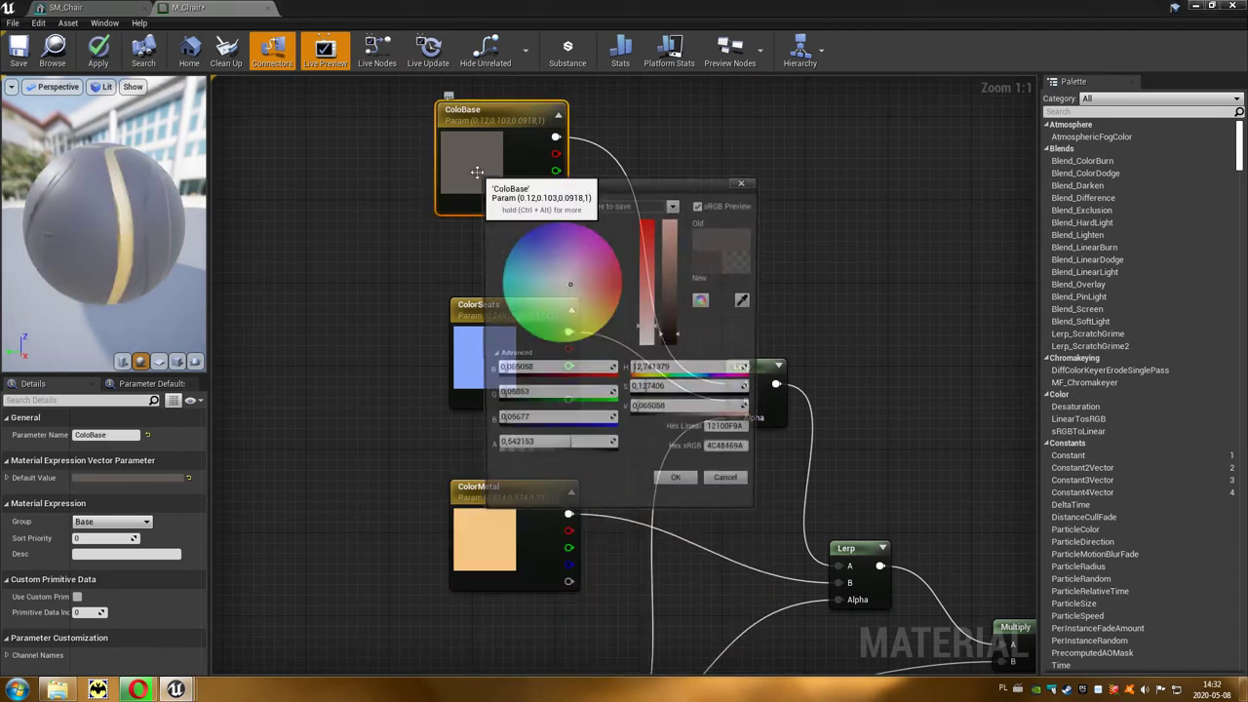
{"action": "left_click_drag", "start_coordinate": [547, 264], "coordinate": [537, 274]}
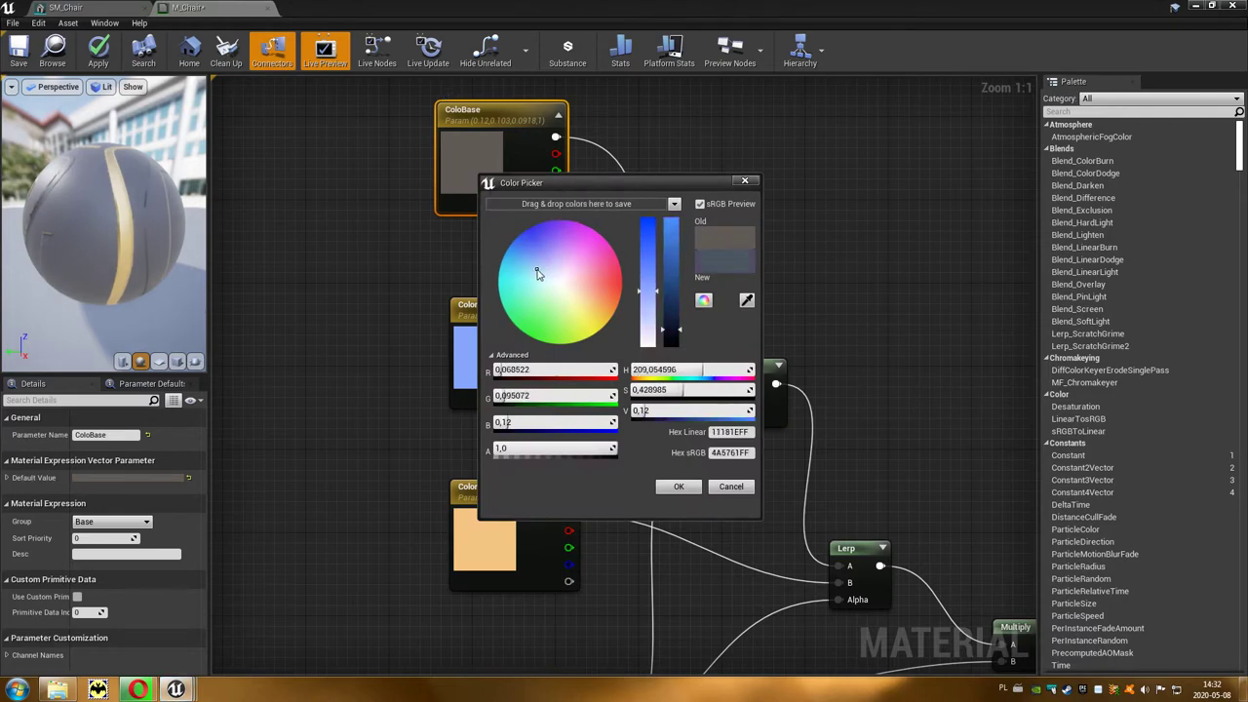
{"action": "left_click", "coordinate": [682, 484]}
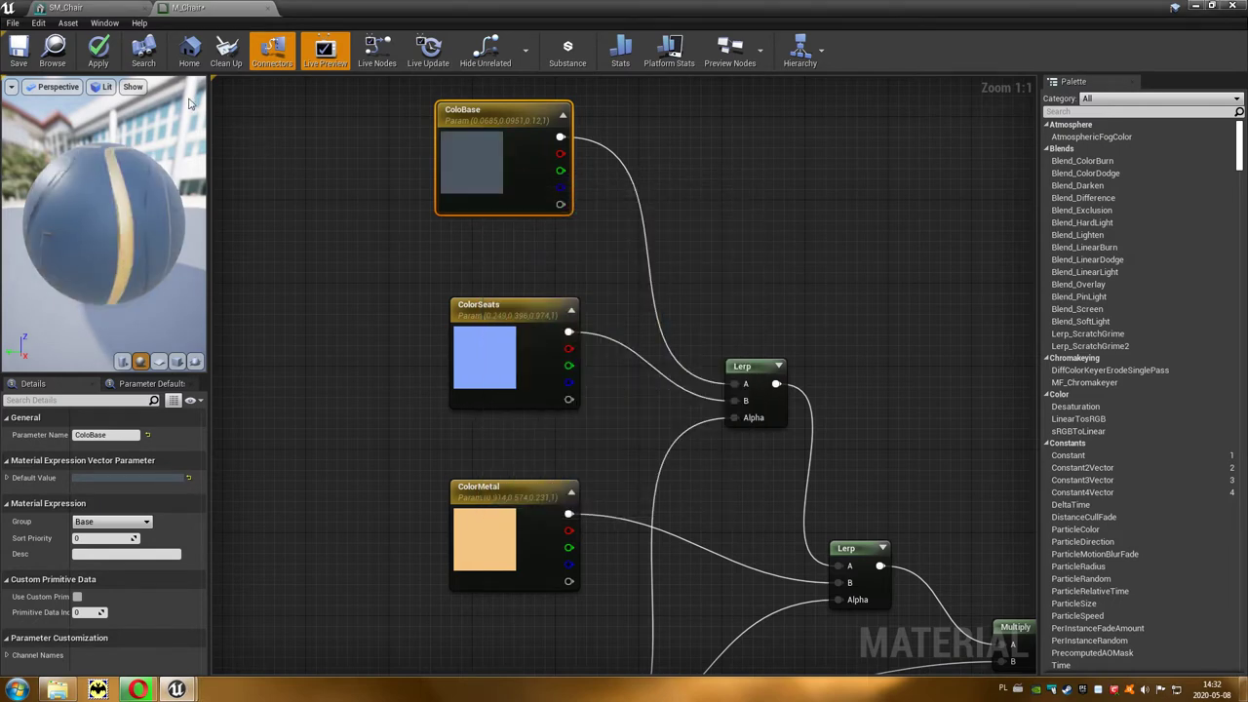
{"action": "left_click", "coordinate": [99, 54]}
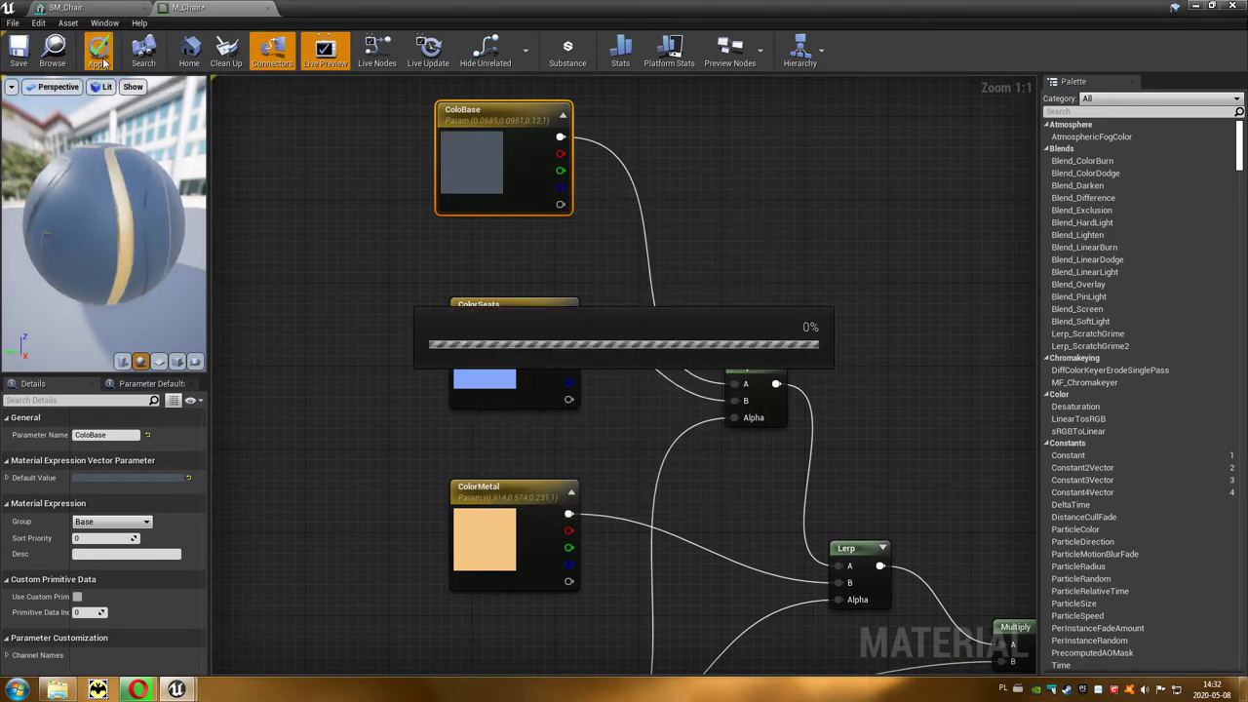
{"action": "left_click", "coordinate": [95, 11]}
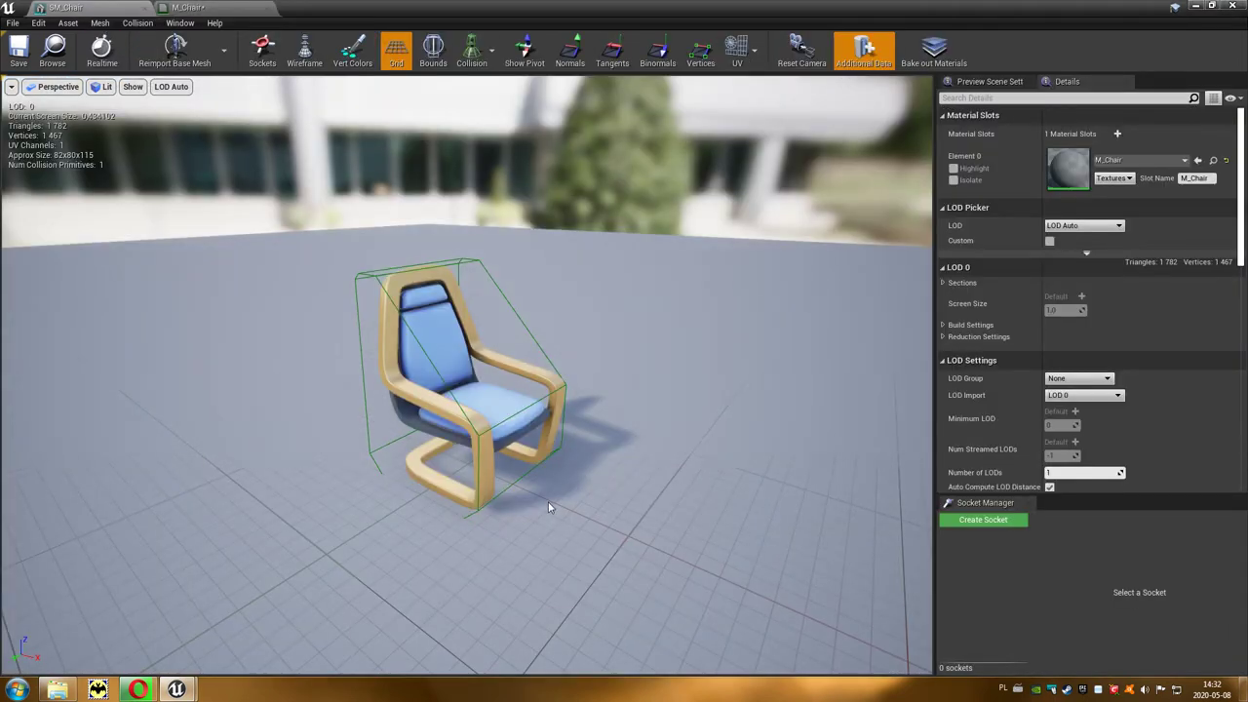
- Inspect the recoloured chair, then select SM_Chair in the StarterContent Props folder
{"action": "left_click", "coordinate": [801, 47]}
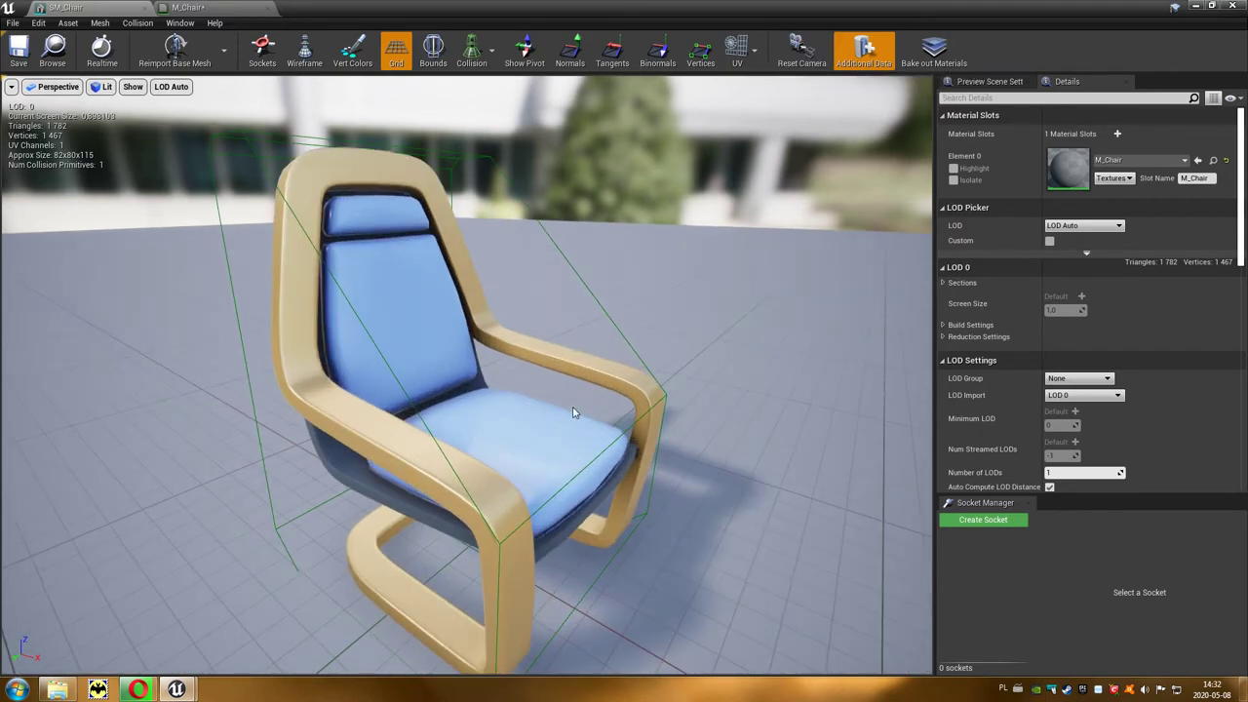
{"action": "mouse_move", "coordinate": [573, 412]}
{"action": "left_mouse_down"}
{"action": "mouse_move", "coordinate": [439, 419]}
{"action": "mouse_move", "coordinate": [459, 417]}
{"action": "left_mouse_up"}
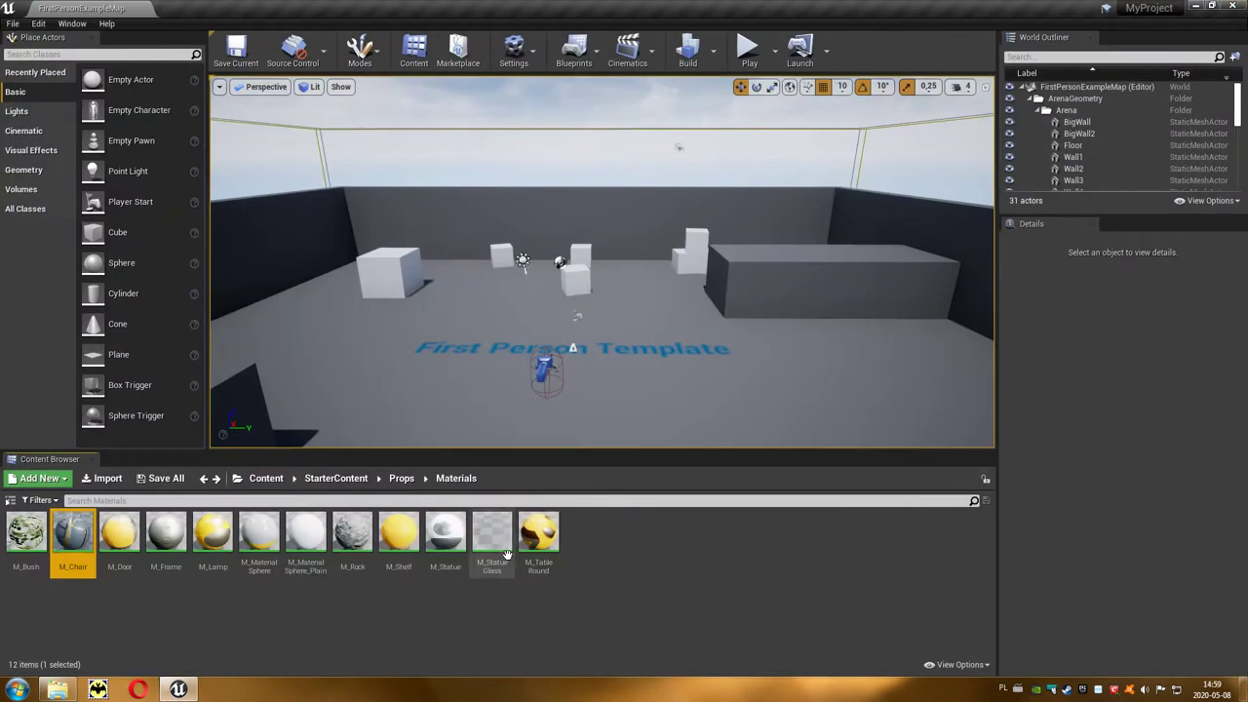
{"action": "left_click", "coordinate": [401, 478]}
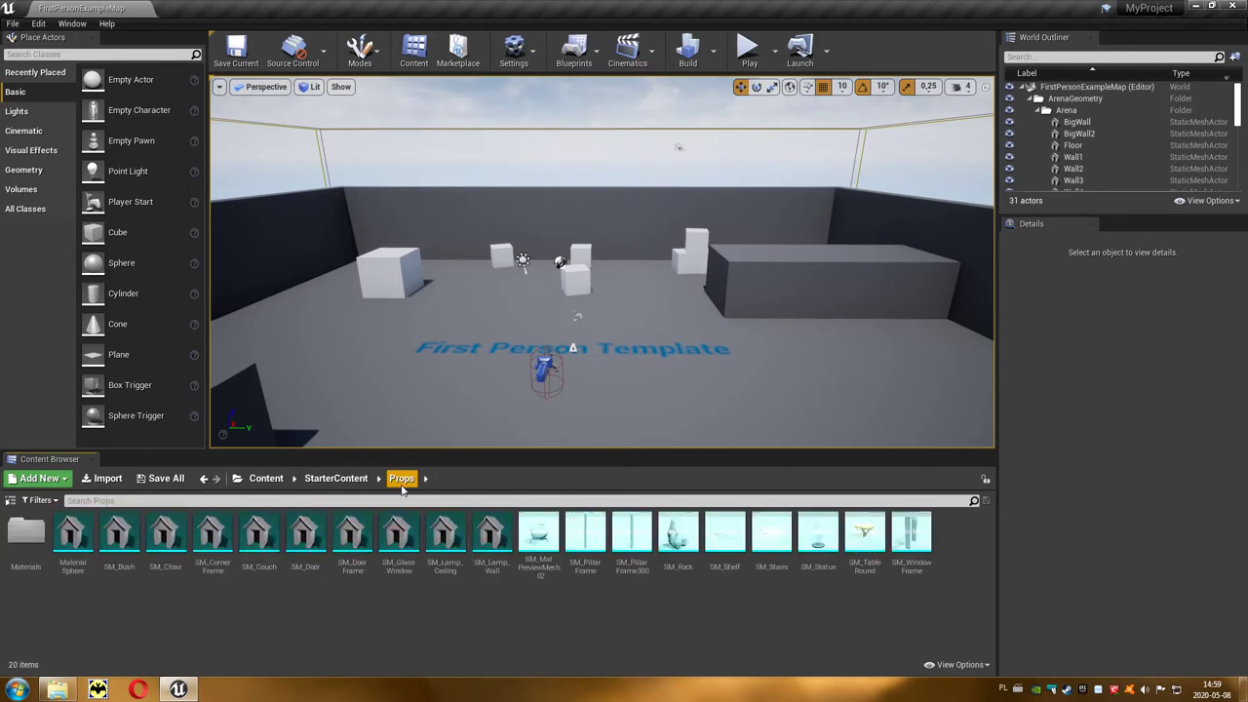
{"action": "left_click", "coordinate": [168, 538]}
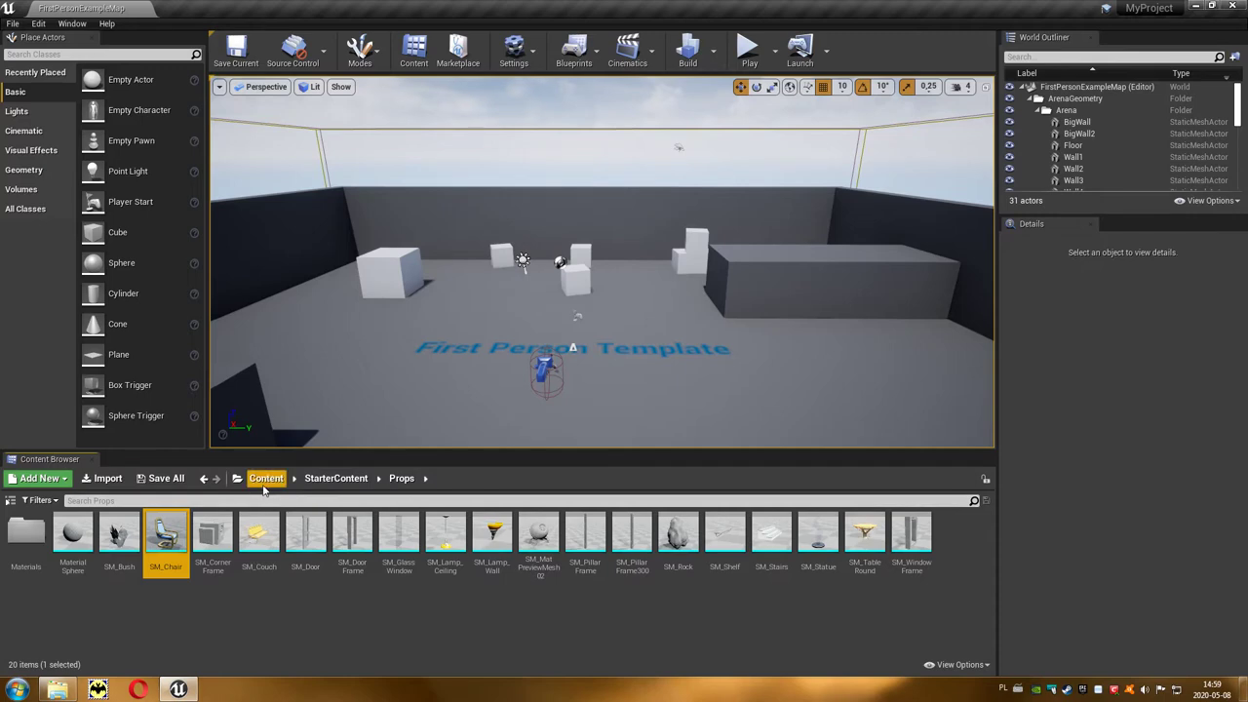
- Create an Actor-based Blueprint class named BP_Chairs_01 in the root Content folder
{"action": "left_click", "coordinate": [263, 485]}
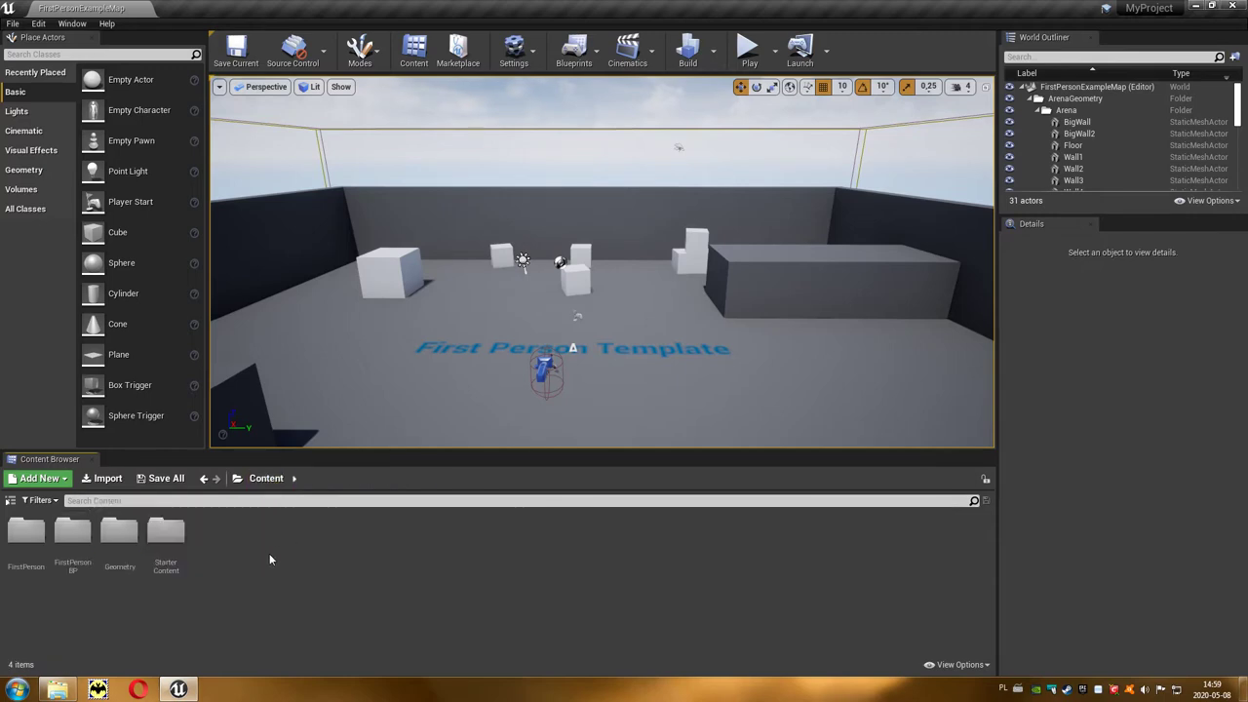
{"action": "right_click", "coordinate": [257, 554]}
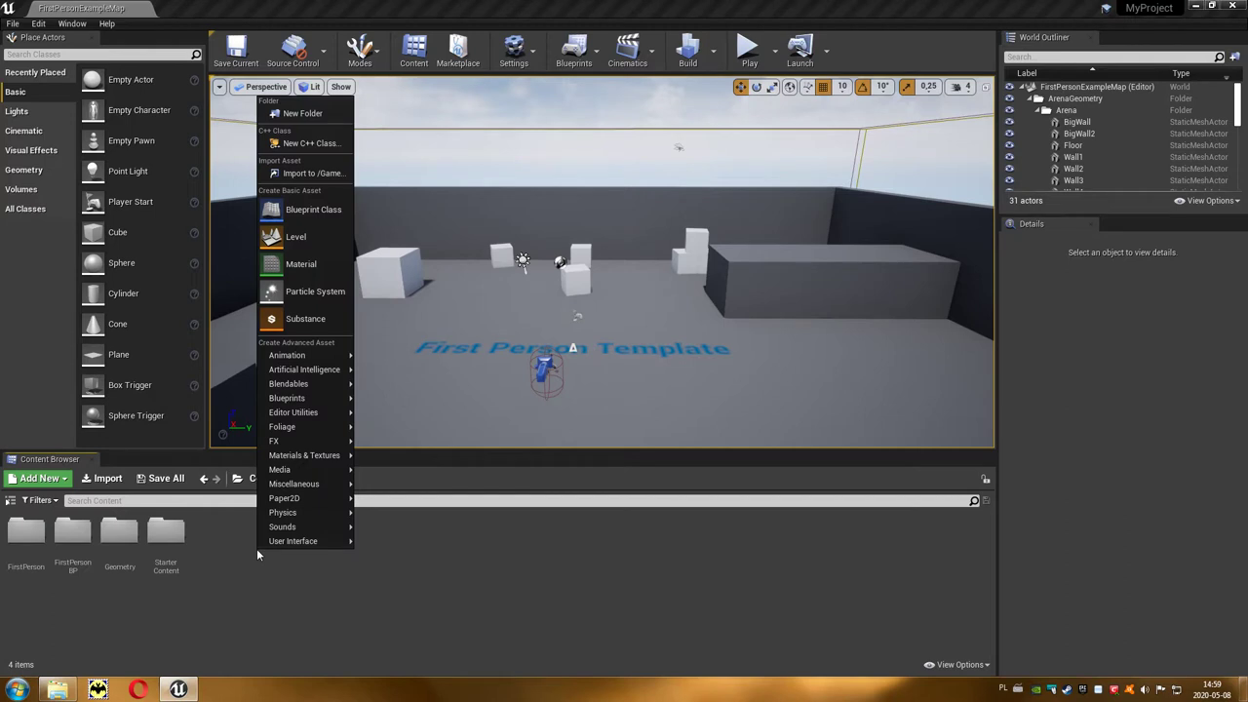
{"action": "left_click", "coordinate": [326, 220]}
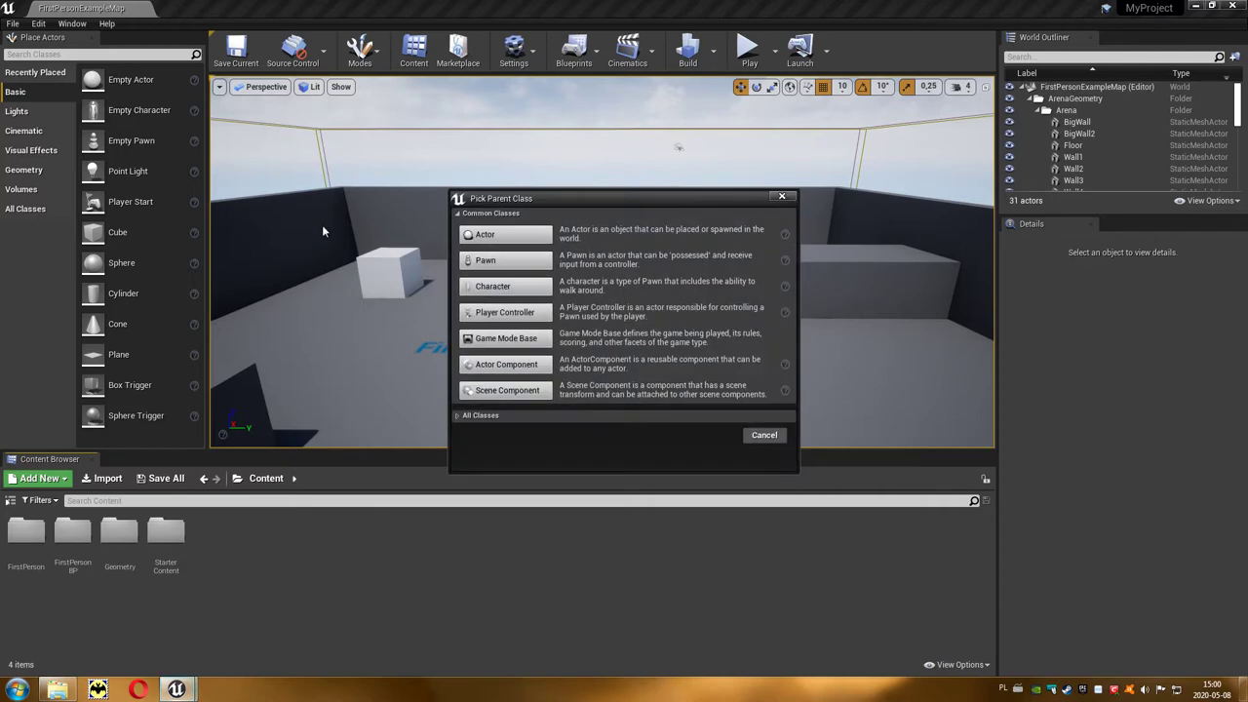
{"action": "left_click", "coordinate": [510, 234]}
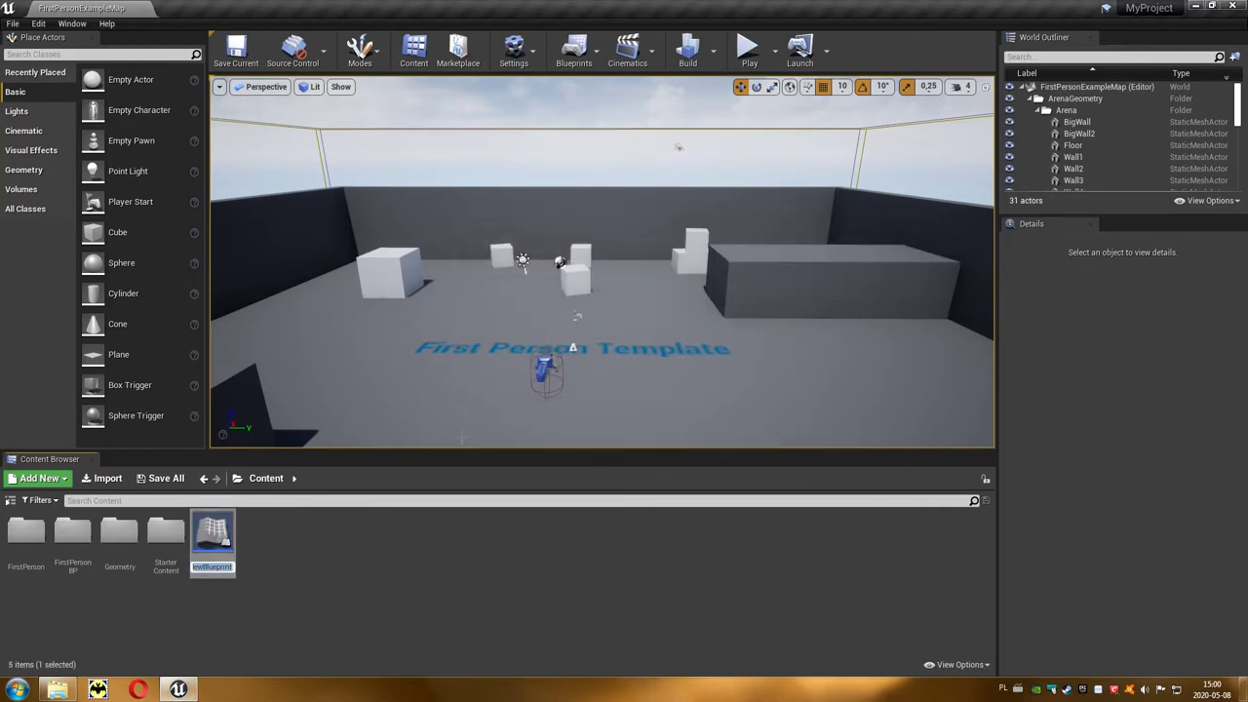
{"action": "type", "text": "BP_"}
{"action": "type", "text": "Ch"}
{"action": "type", "text": "airs_01"}
{"action": "key", "text": "Return"}
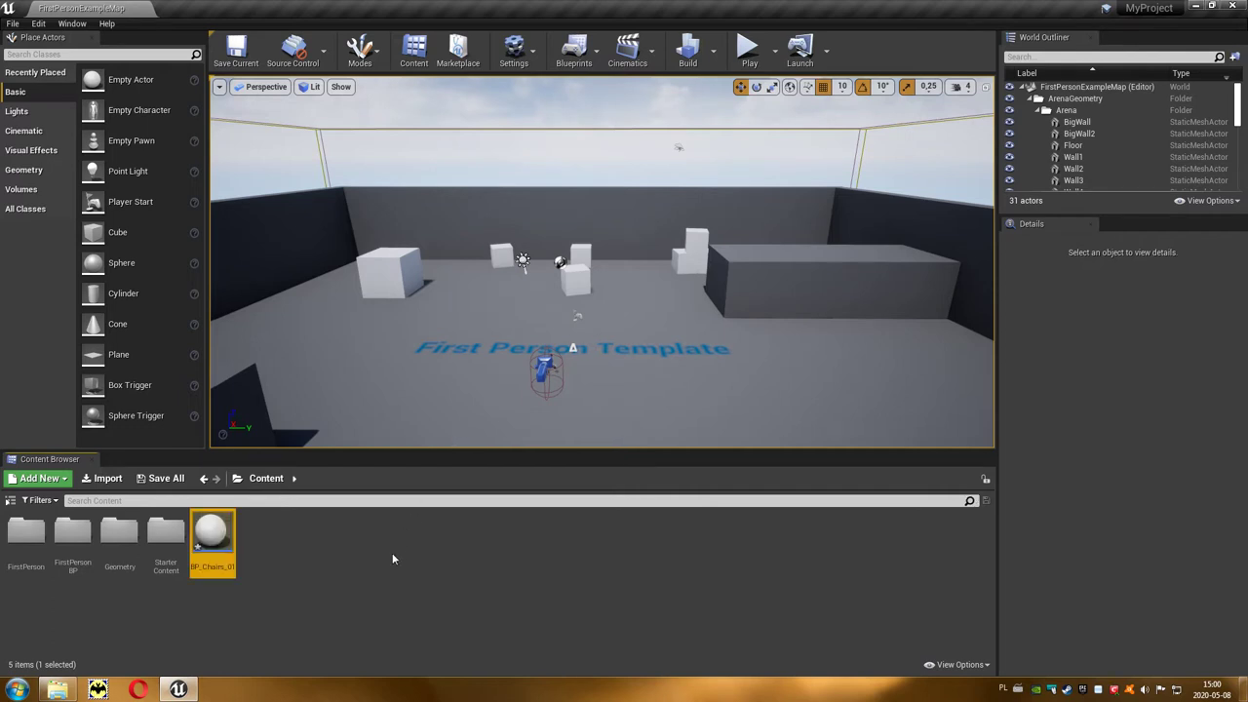
- In BP_Chairs_01's Event Graph, add an Add Static Mesh Component node wired from Event BeginPlay
{"action": "double_click", "coordinate": [211, 542]}
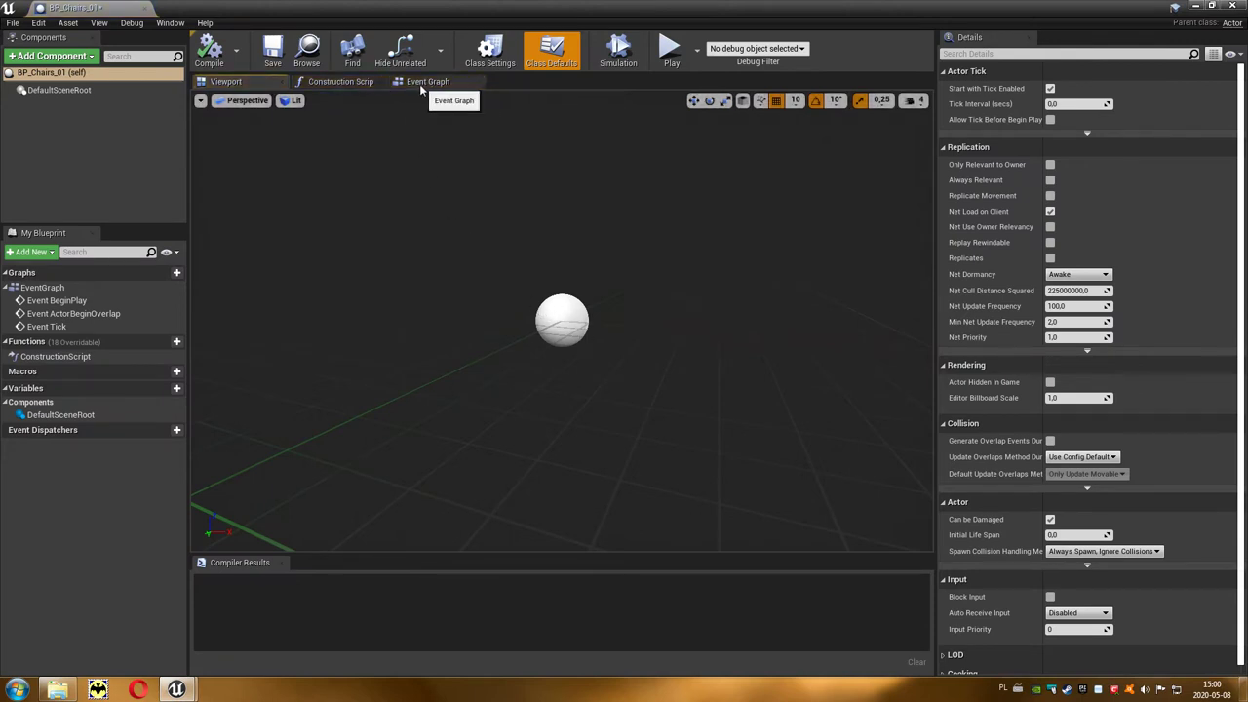
{"action": "left_click", "coordinate": [441, 84]}
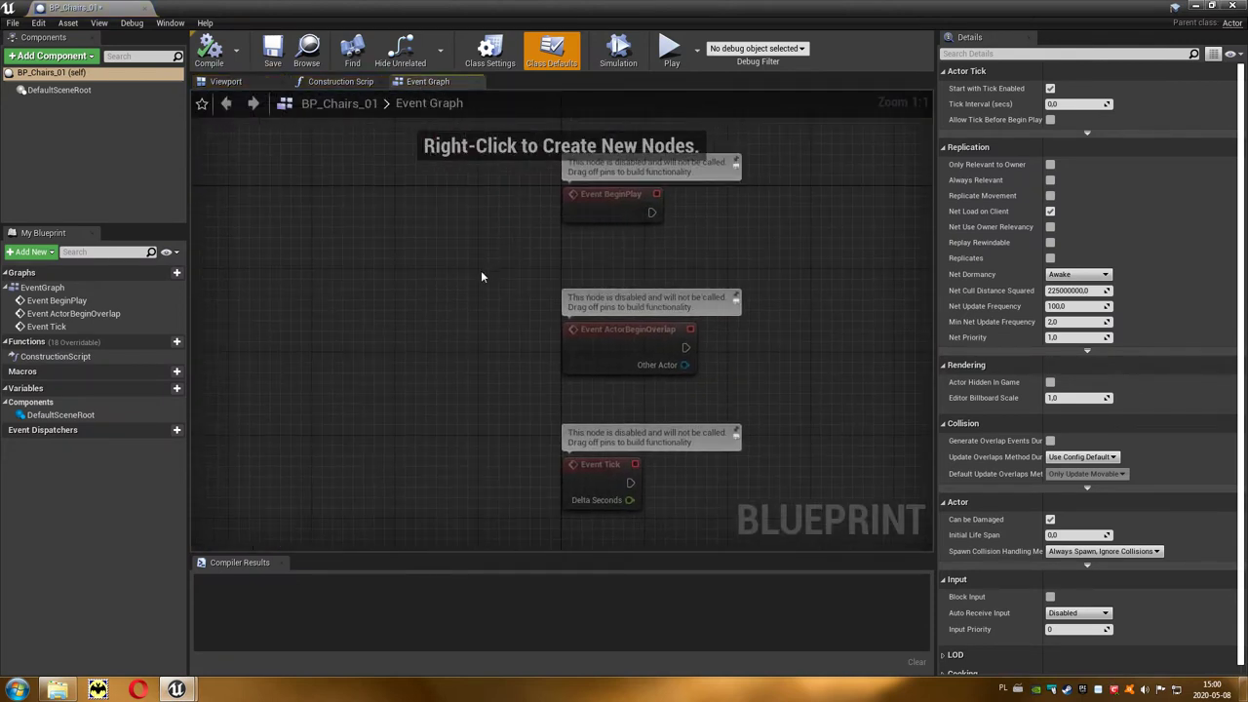
{"action": "right_click_drag", "start_coordinate": [264, 299], "coordinate": [201, 290]}
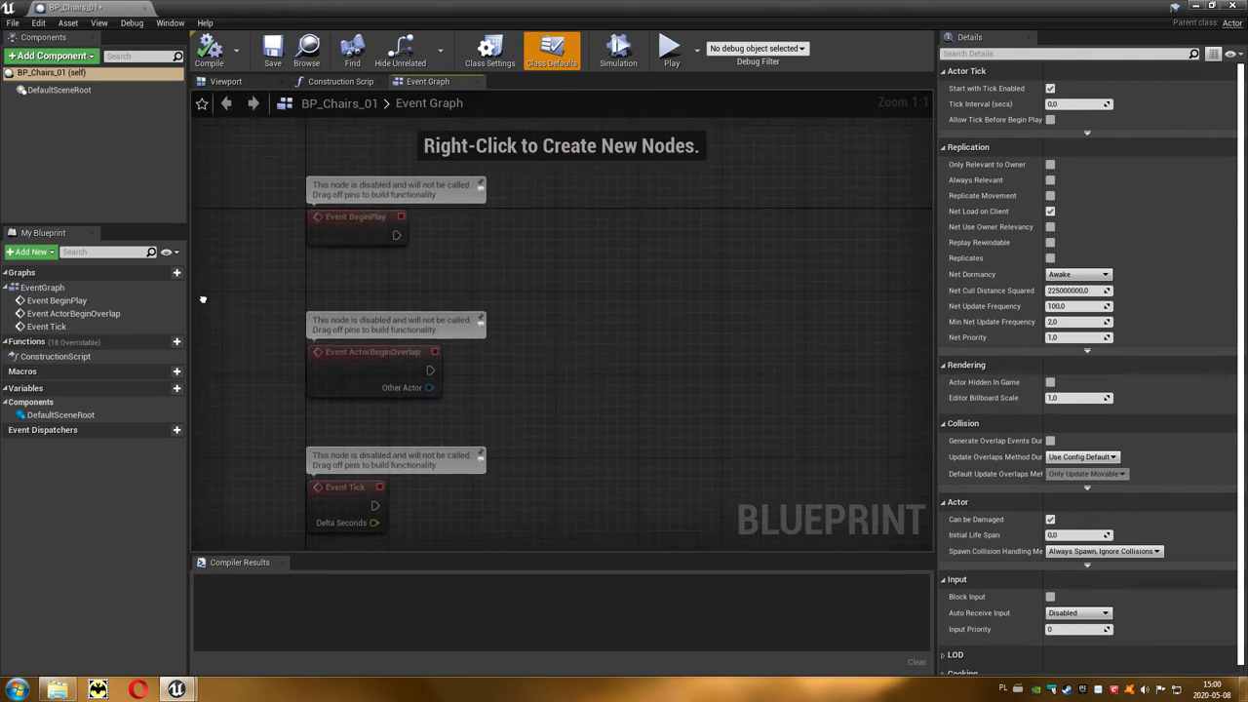
{"action": "right_click", "coordinate": [589, 235]}
{"action": "type", "text": "addstat"}
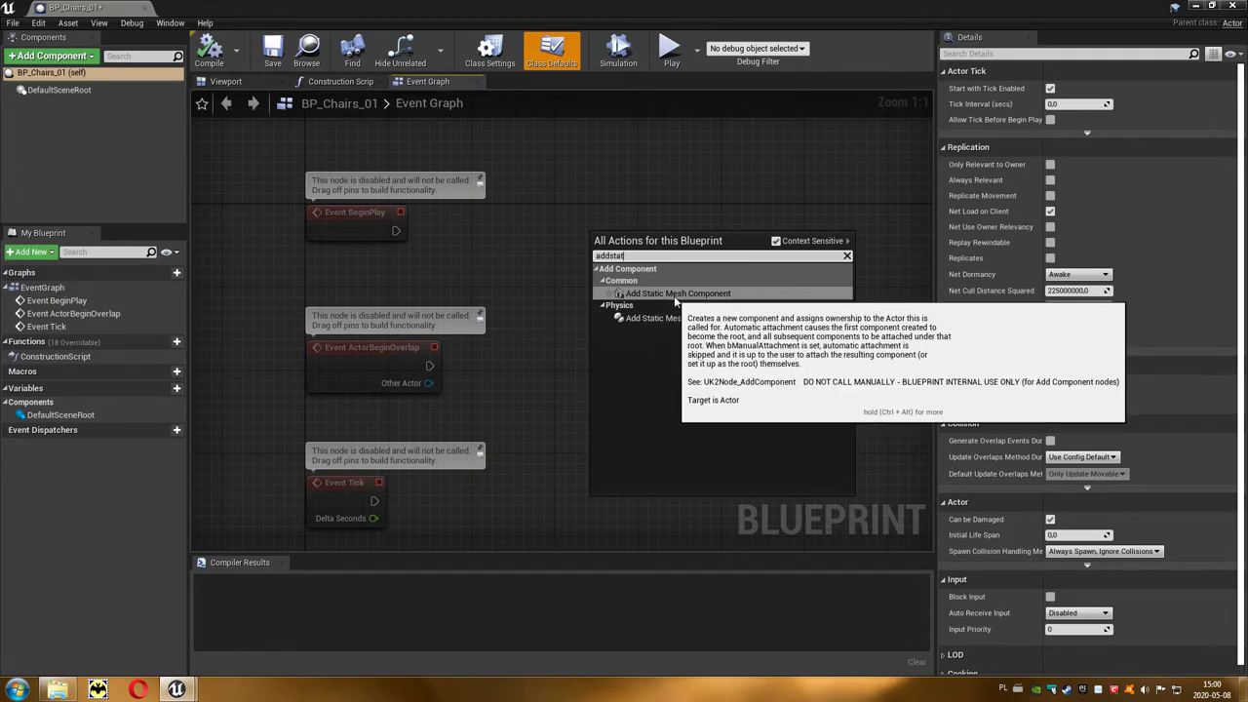
{"action": "left_click", "coordinate": [745, 296]}
{"action": "left_click_drag", "start_coordinate": [705, 255], "coordinate": [662, 214]}
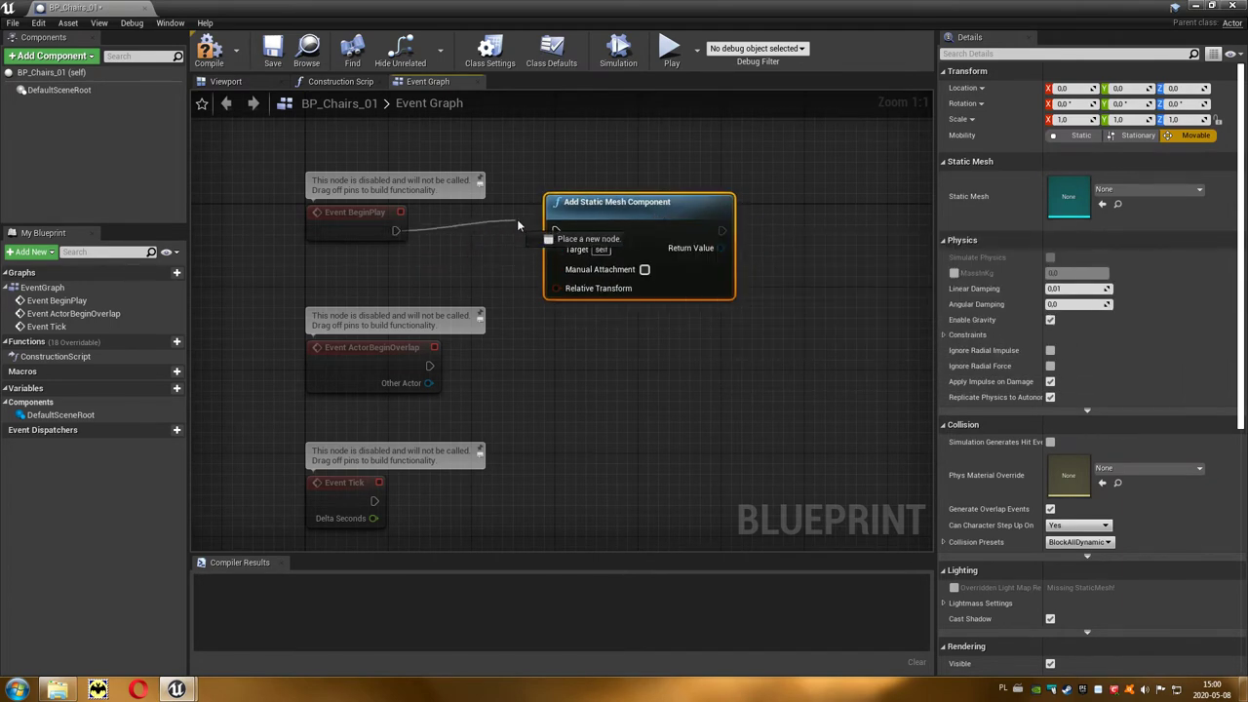
{"action": "left_click_drag", "start_coordinate": [555, 235], "coordinate": [555, 232]}
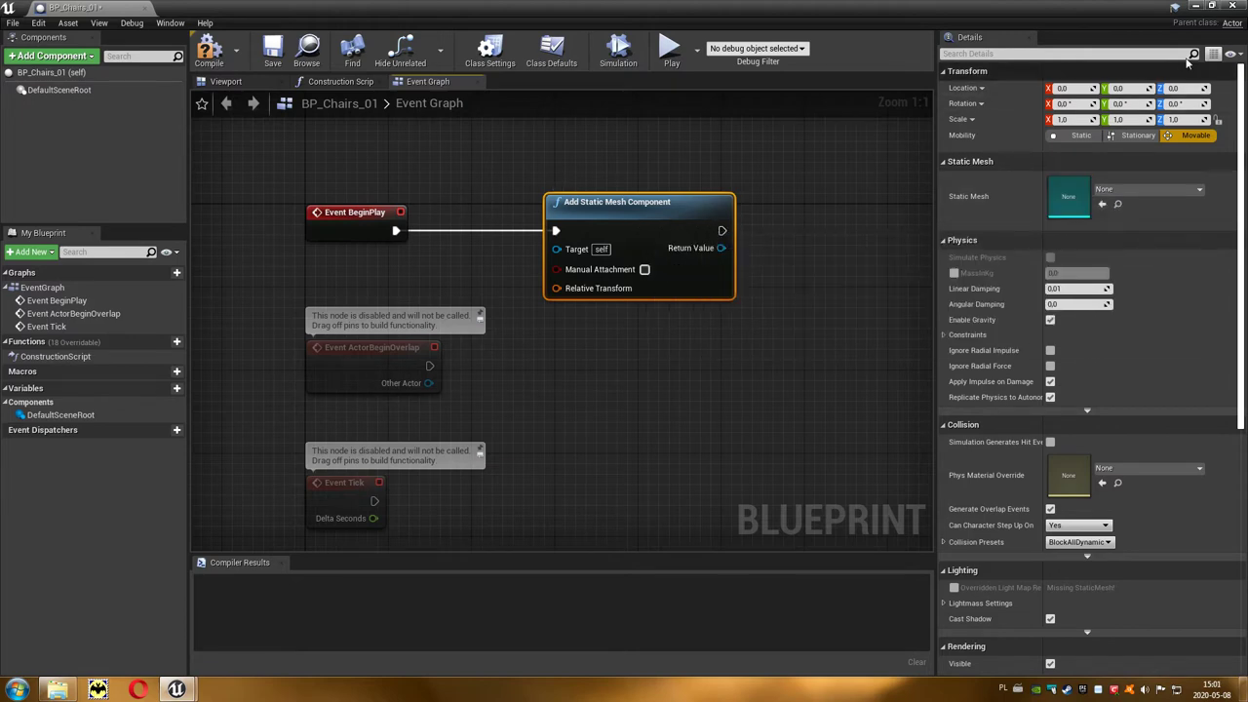
{"action": "left_click", "coordinate": [1213, 7]}
{"action": "right_click_drag", "start_coordinate": [836, 359], "coordinate": [637, 318]}
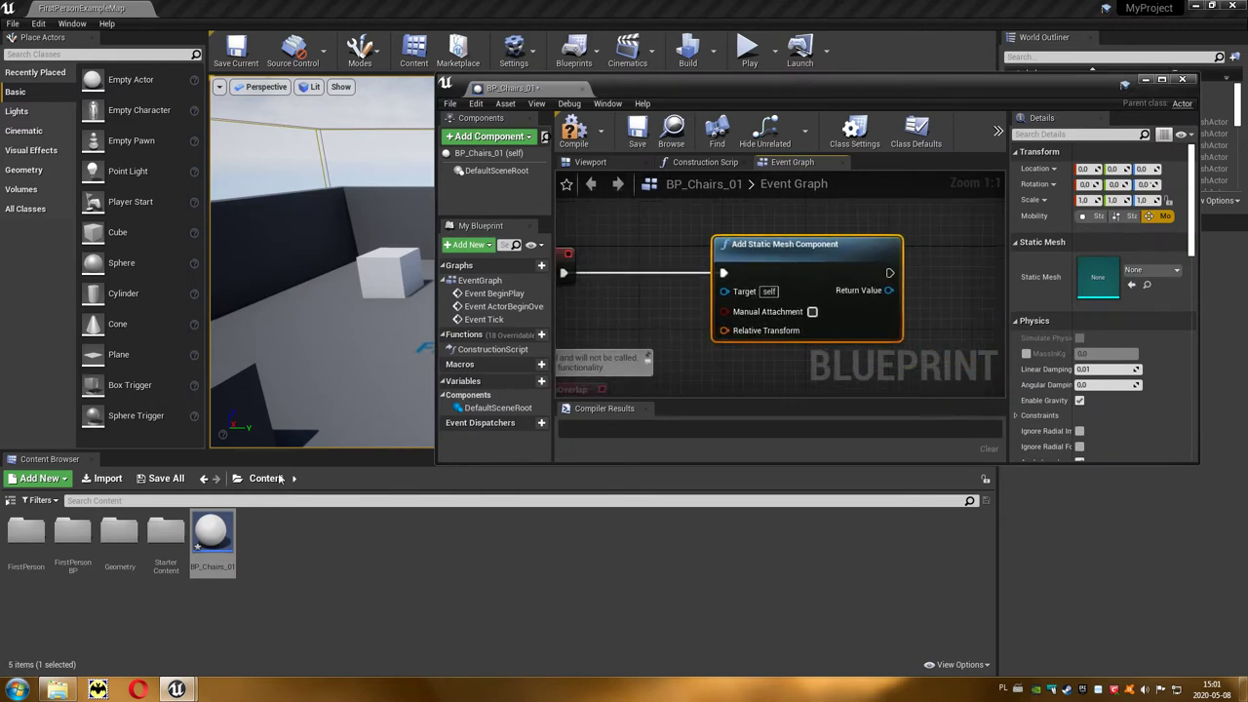
- Assign SM_Chair from StarterContent/Props as the node's Static Mesh
{"action": "left_click", "coordinate": [174, 542]}
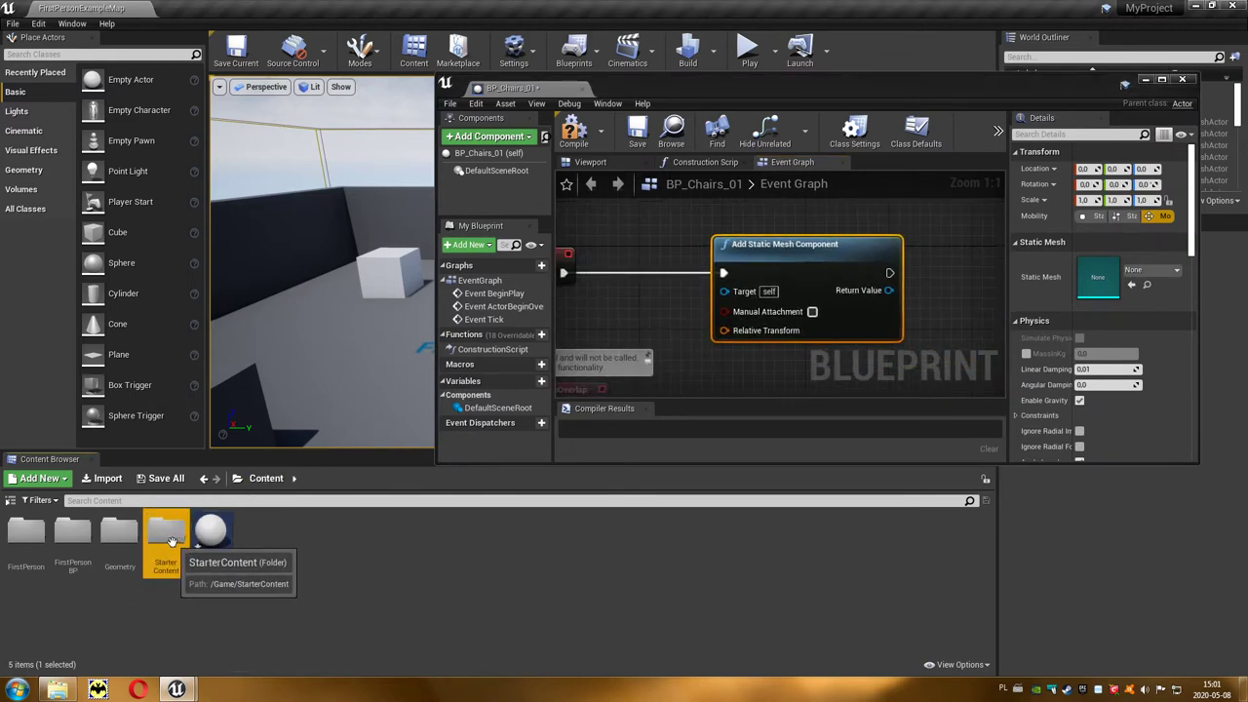
{"action": "double_click", "coordinate": [178, 542]}
{"action": "left_click", "coordinate": [356, 539]}
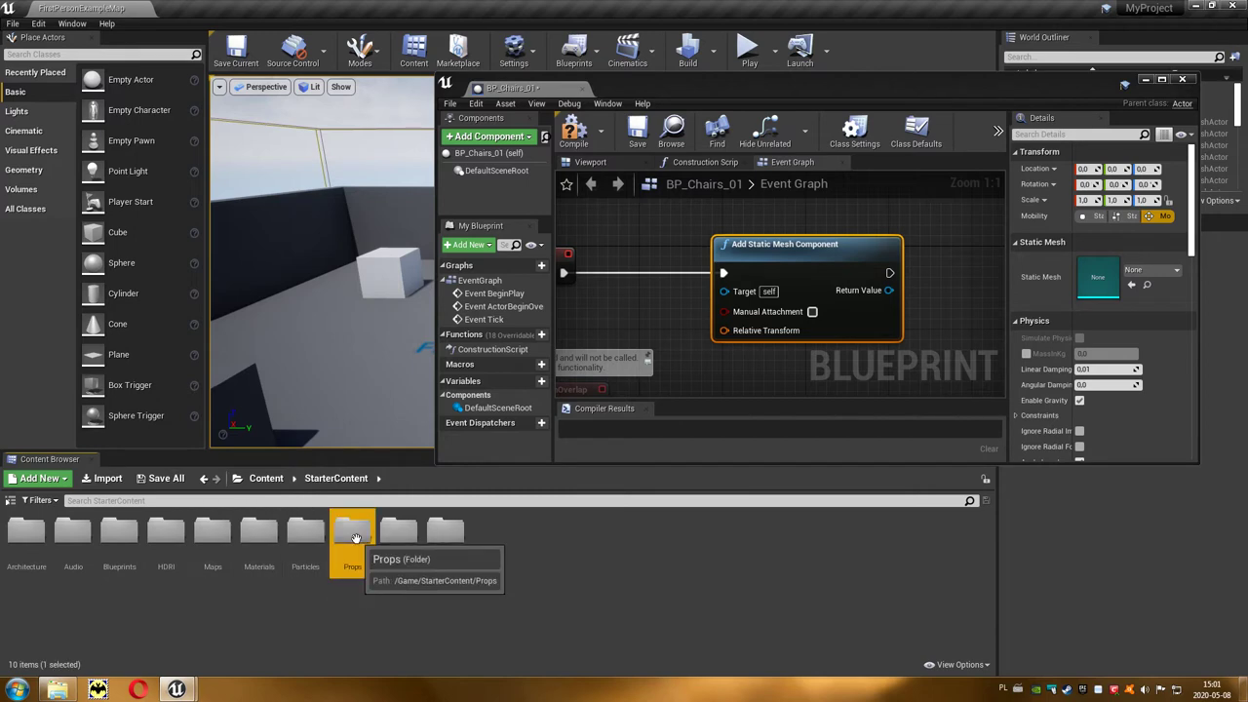
{"action": "double_click", "coordinate": [356, 539]}
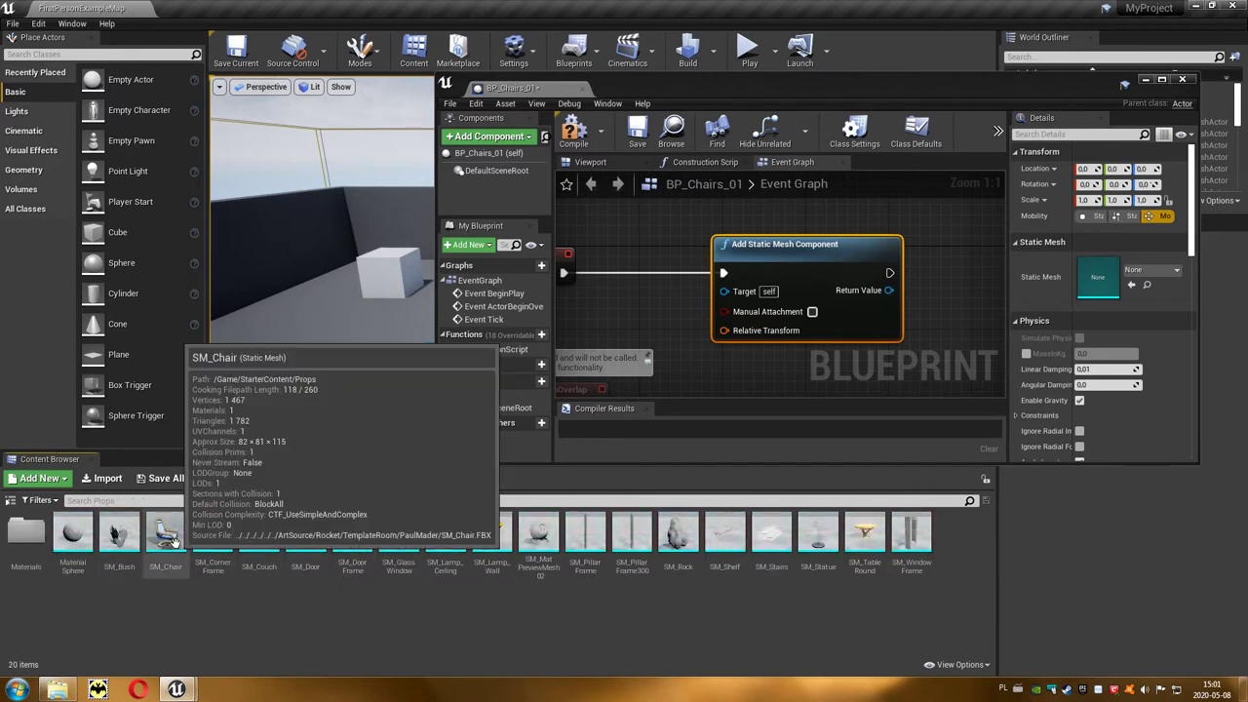
{"action": "left_click", "coordinate": [170, 536]}
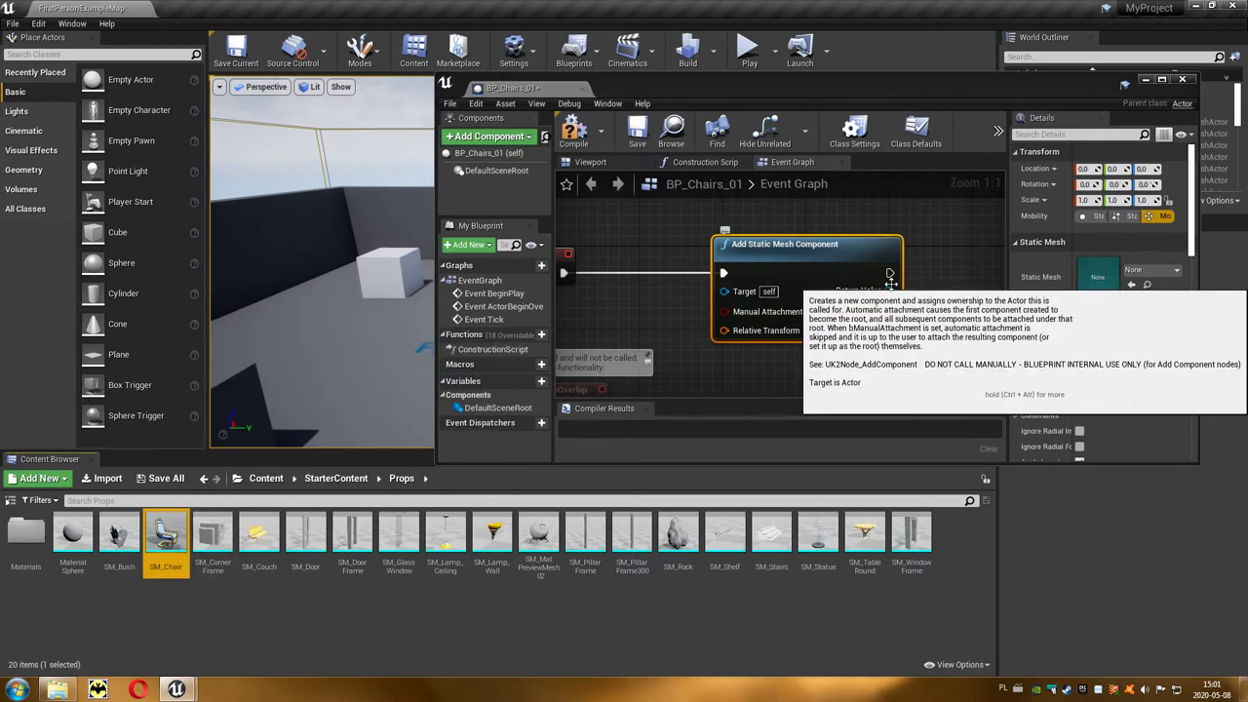
{"action": "left_click", "coordinate": [1132, 285]}
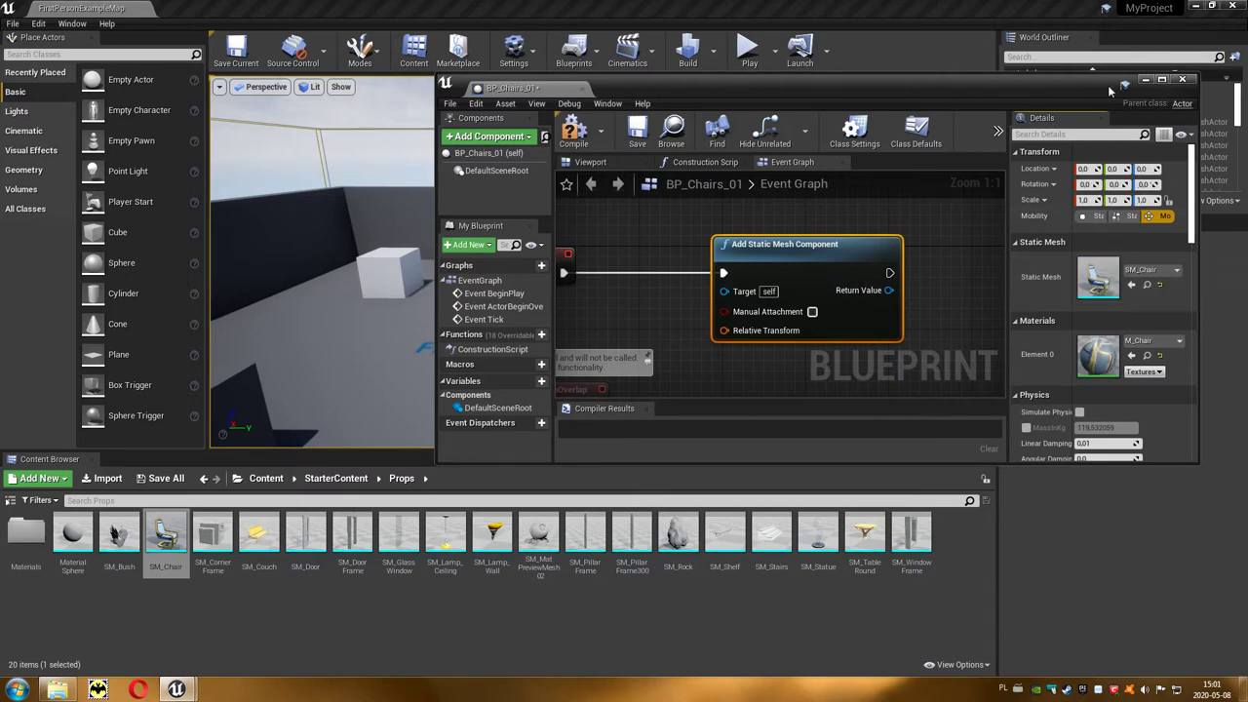
- Compile BP_Chairs_01 and close its Blueprint editor
{"action": "left_click_drag", "start_coordinate": [1110, 90], "coordinate": [1131, 92]}
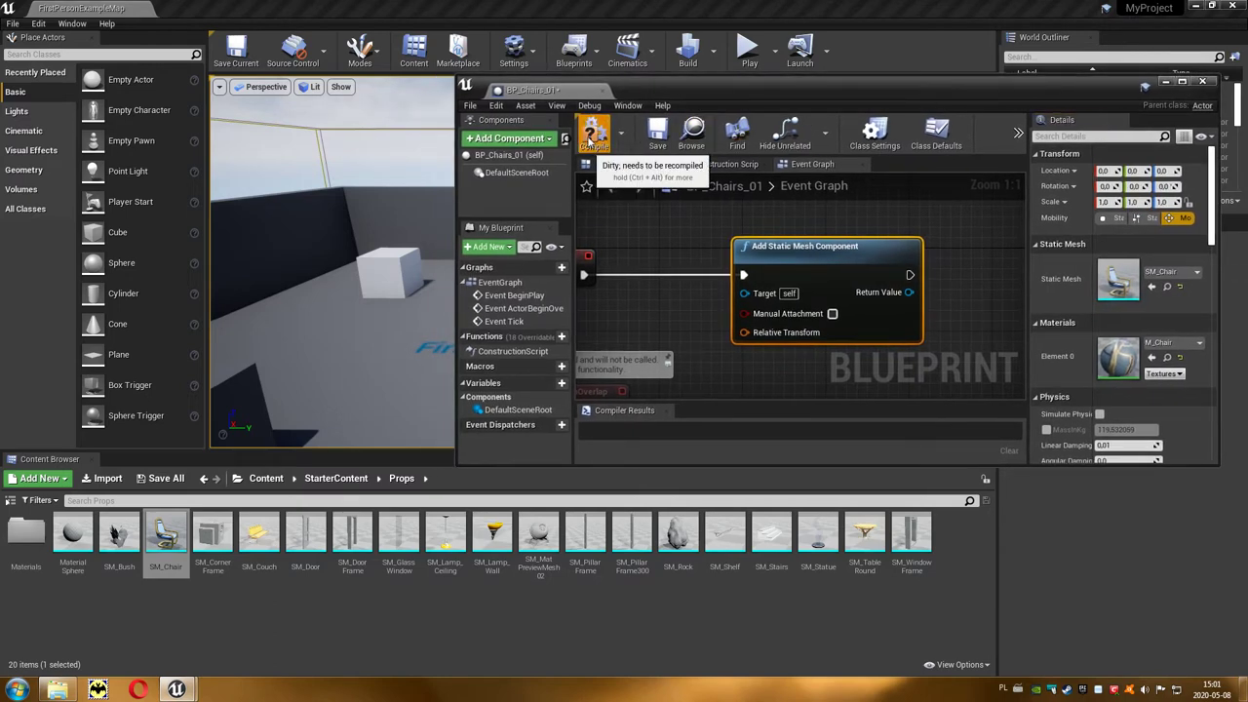
{"action": "left_click", "coordinate": [593, 135]}
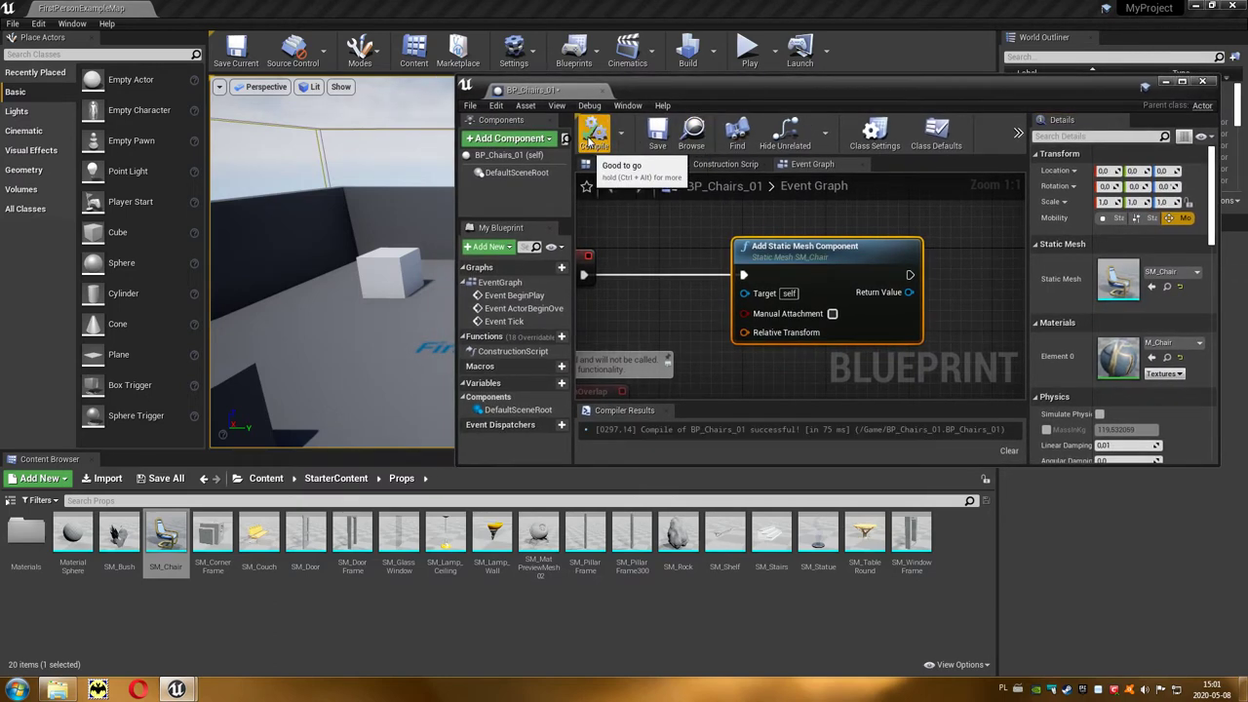
{"action": "left_click", "coordinate": [1204, 84]}
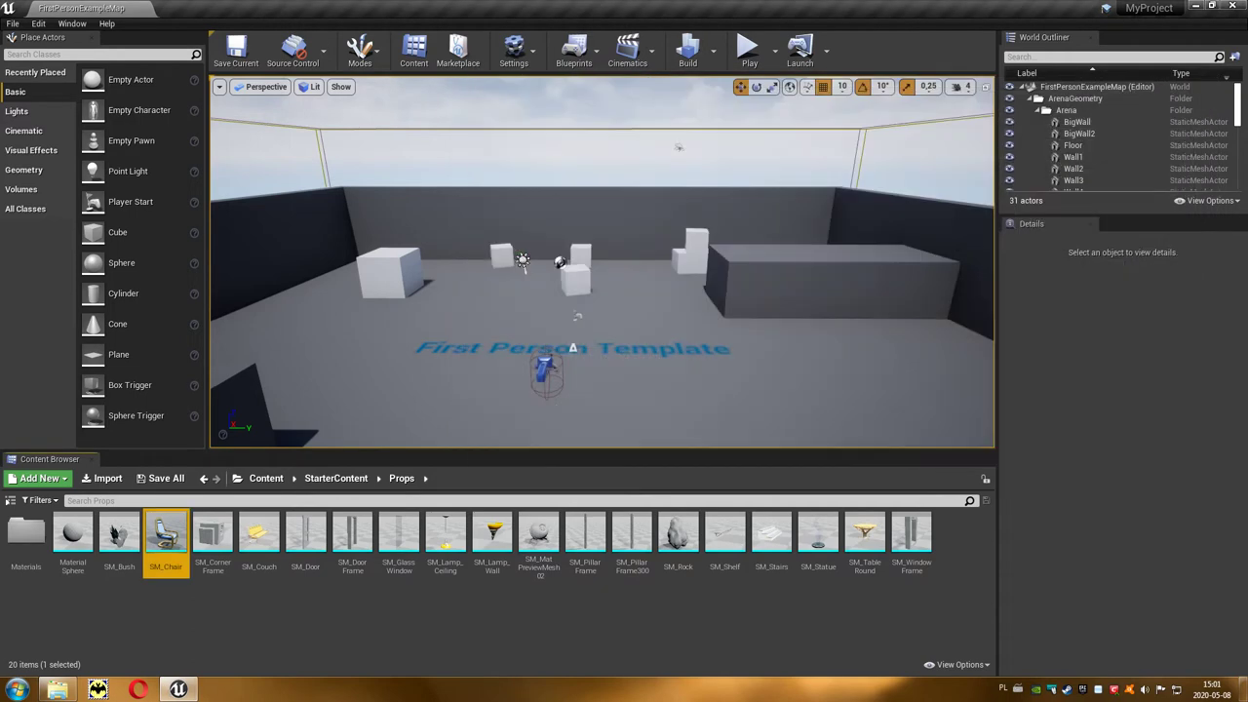
- Place a BP_Chairs_01 actor in the level and play-test it, walking up to the chair
{"action": "left_click", "coordinate": [269, 484]}
{"action": "mouse_move", "coordinate": [212, 536]}
{"action": "left_mouse_down"}
{"action": "mouse_move", "coordinate": [355, 371]}
{"action": "mouse_move", "coordinate": [411, 361]}
{"action": "left_mouse_up"}
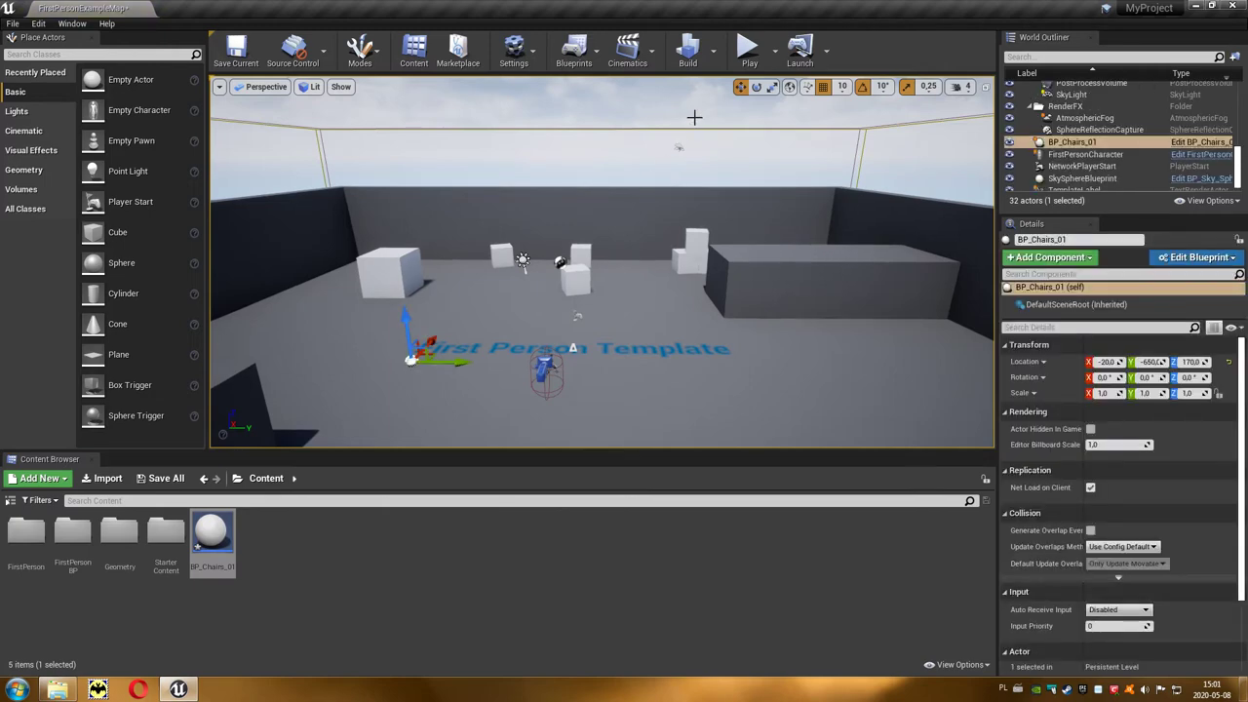
{"action": "left_click", "coordinate": [748, 51]}
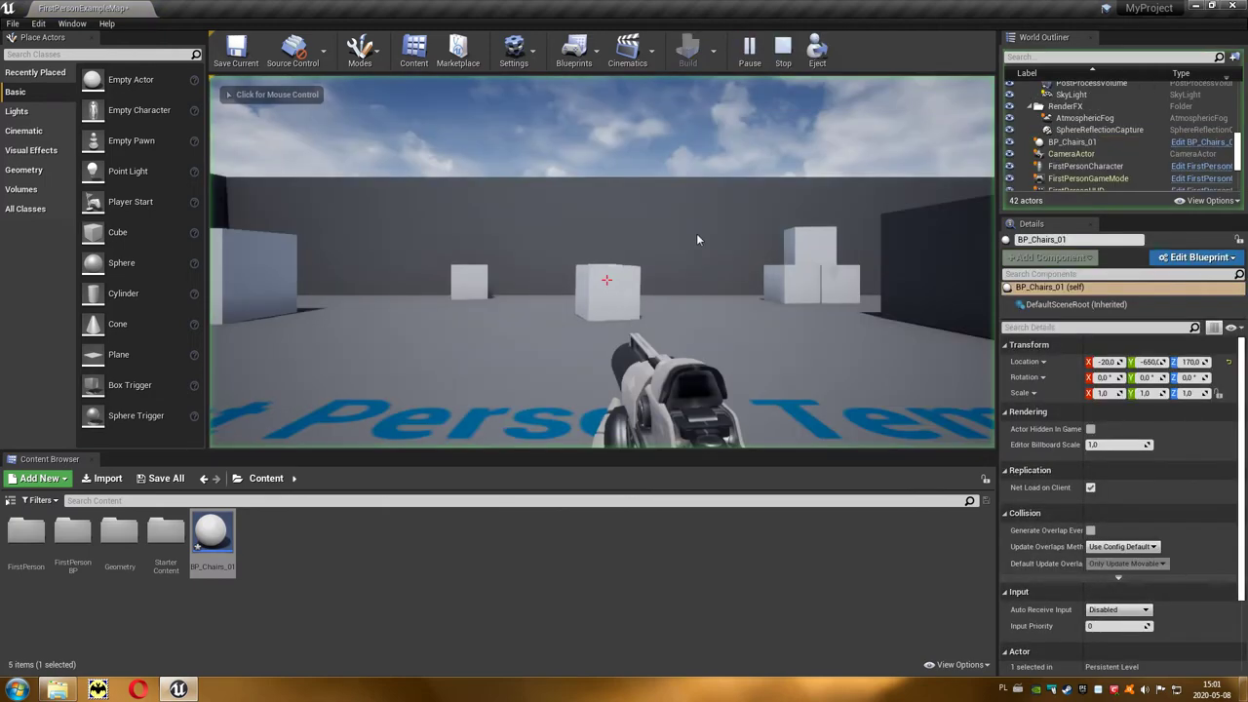
{"action": "left_click", "coordinate": [664, 308]}
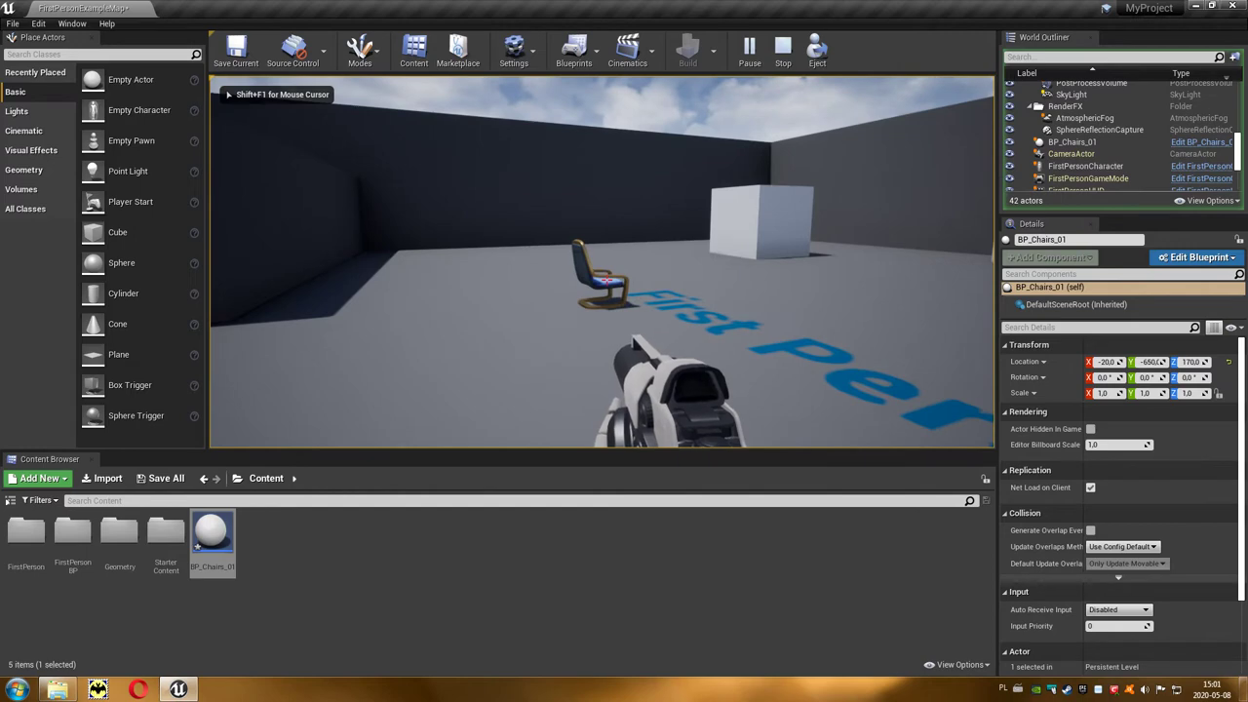
{"action": "key", "text": "w"}
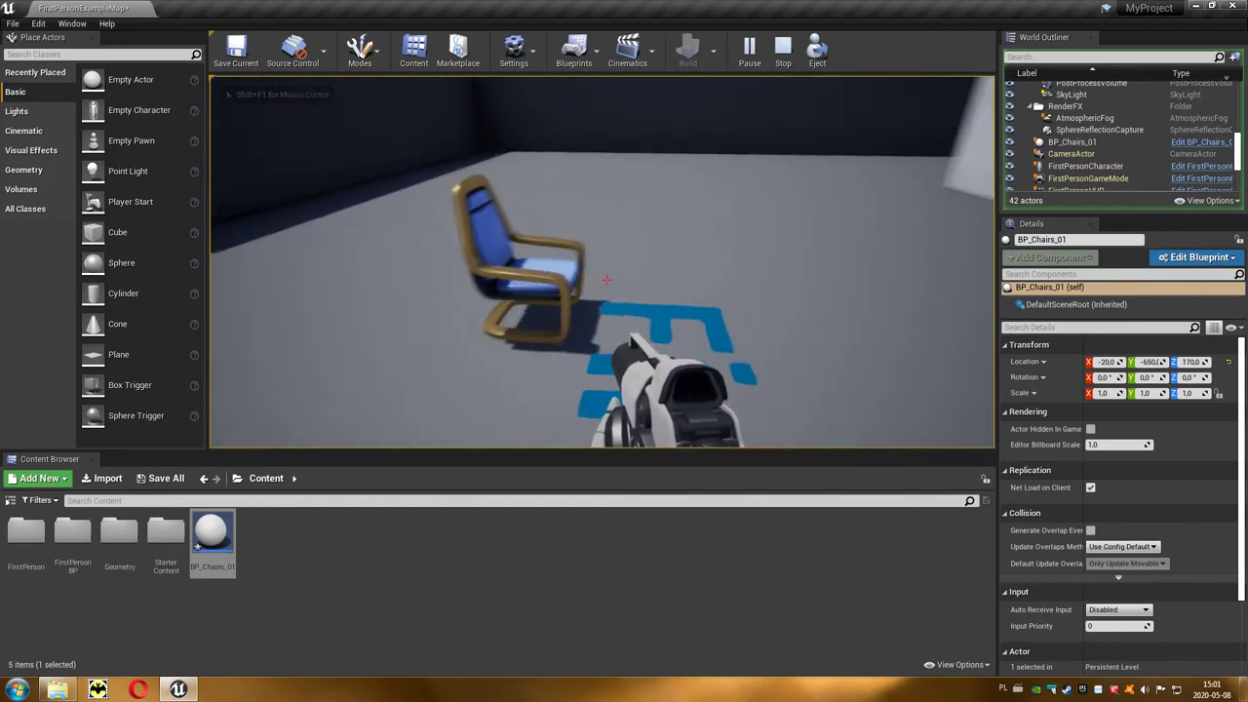
{"action": "key", "text": "s"}
{"action": "key", "text": "Escape"}
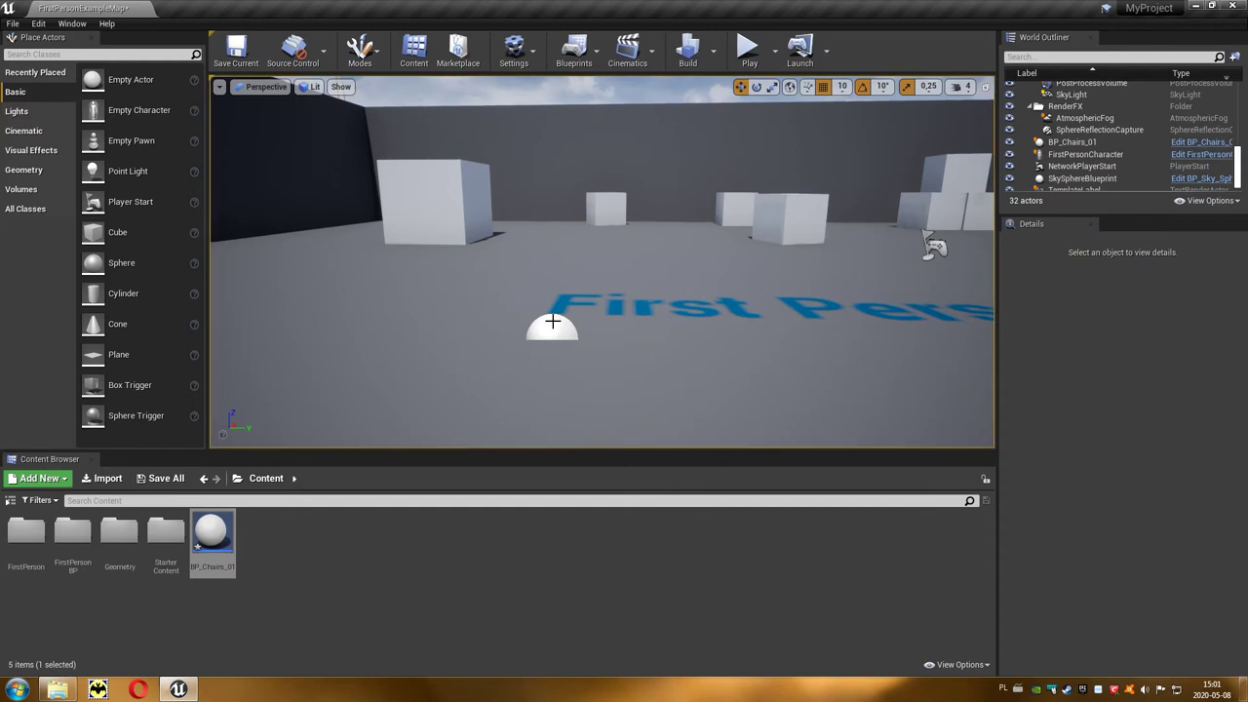
- In BP_Chairs_01, insert a 0–9 For Loop between Event BeginPlay and Add Static Mesh Component
{"action": "double_click", "coordinate": [211, 534]}
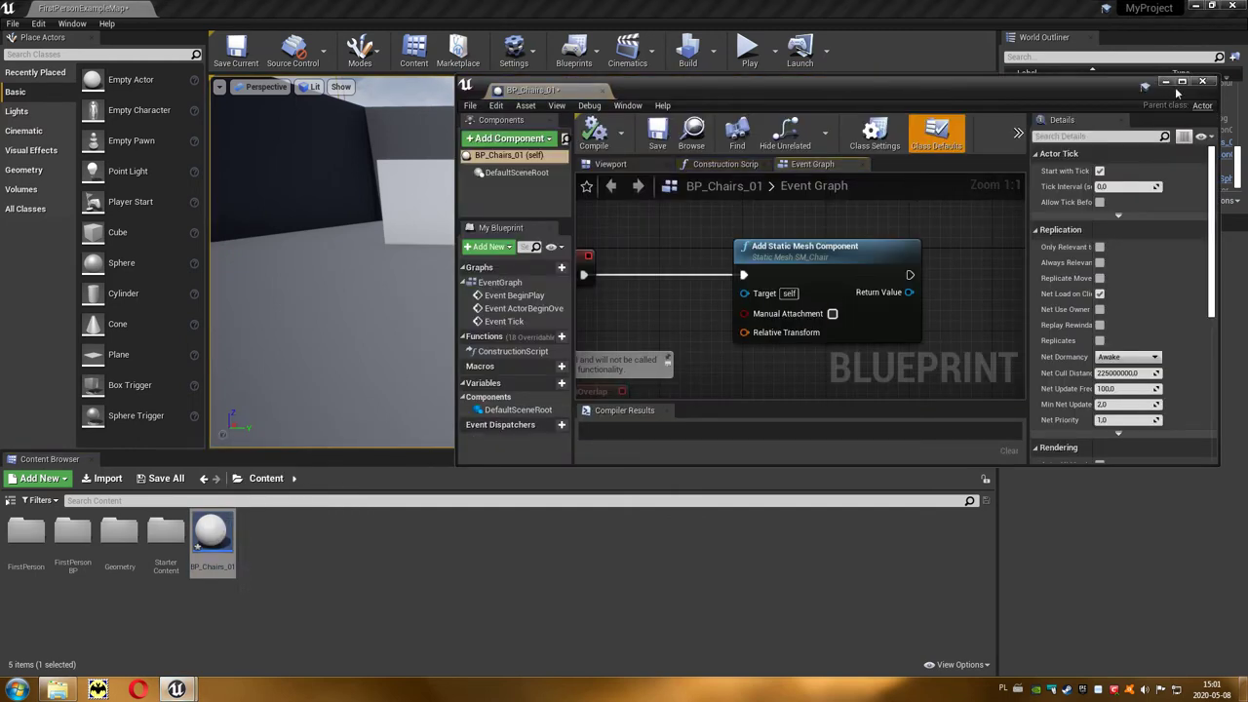
{"action": "left_click", "coordinate": [1182, 82]}
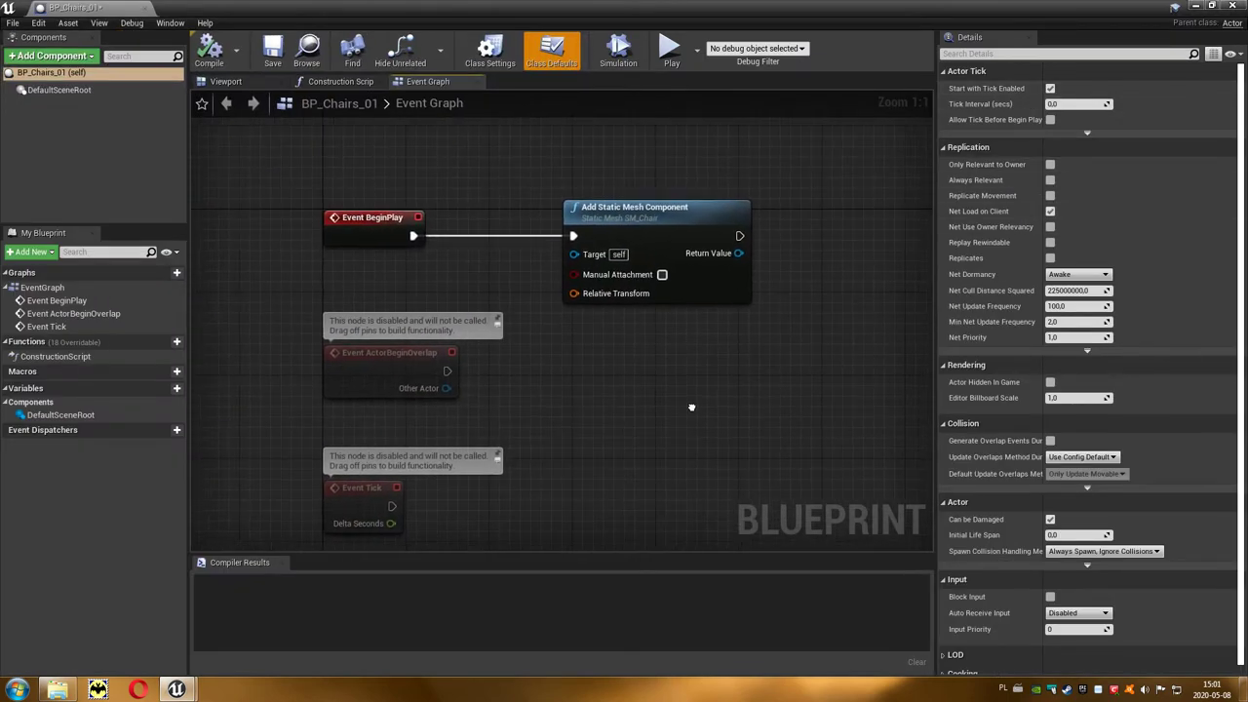
{"action": "left_click_drag", "start_coordinate": [694, 213], "coordinate": [876, 223]}
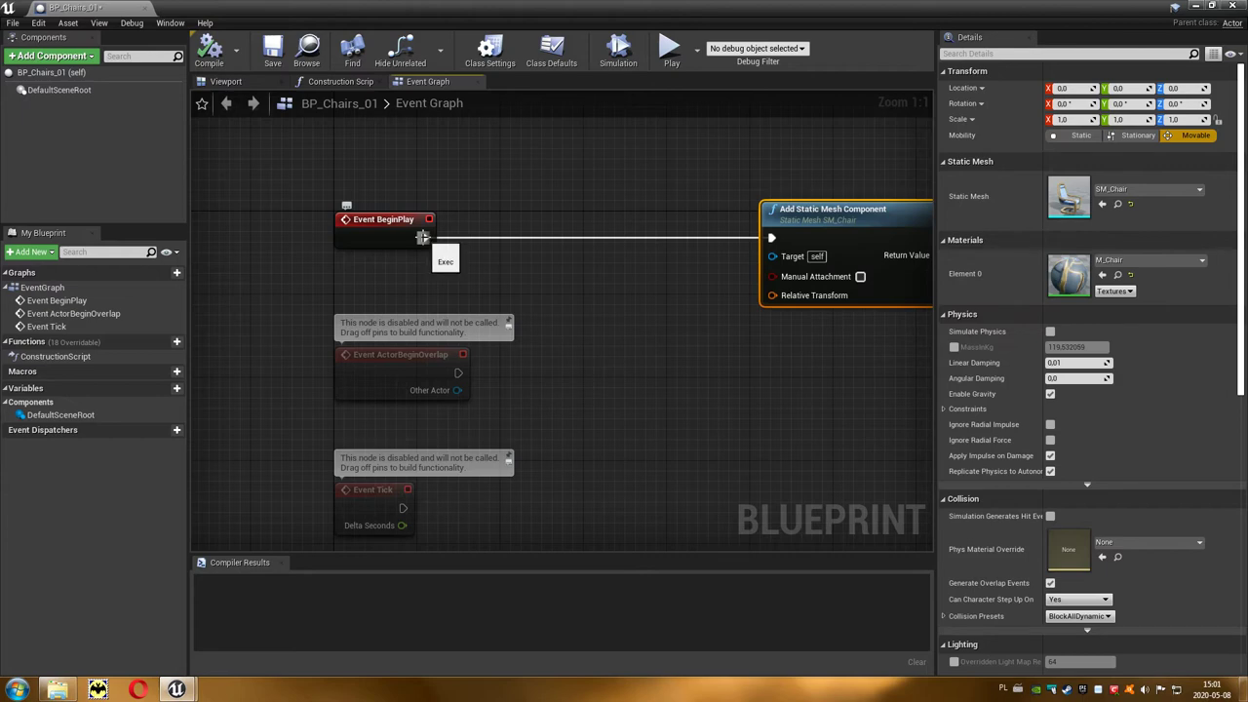
{"action": "left_click_drag", "start_coordinate": [422, 237], "coordinate": [522, 184]}
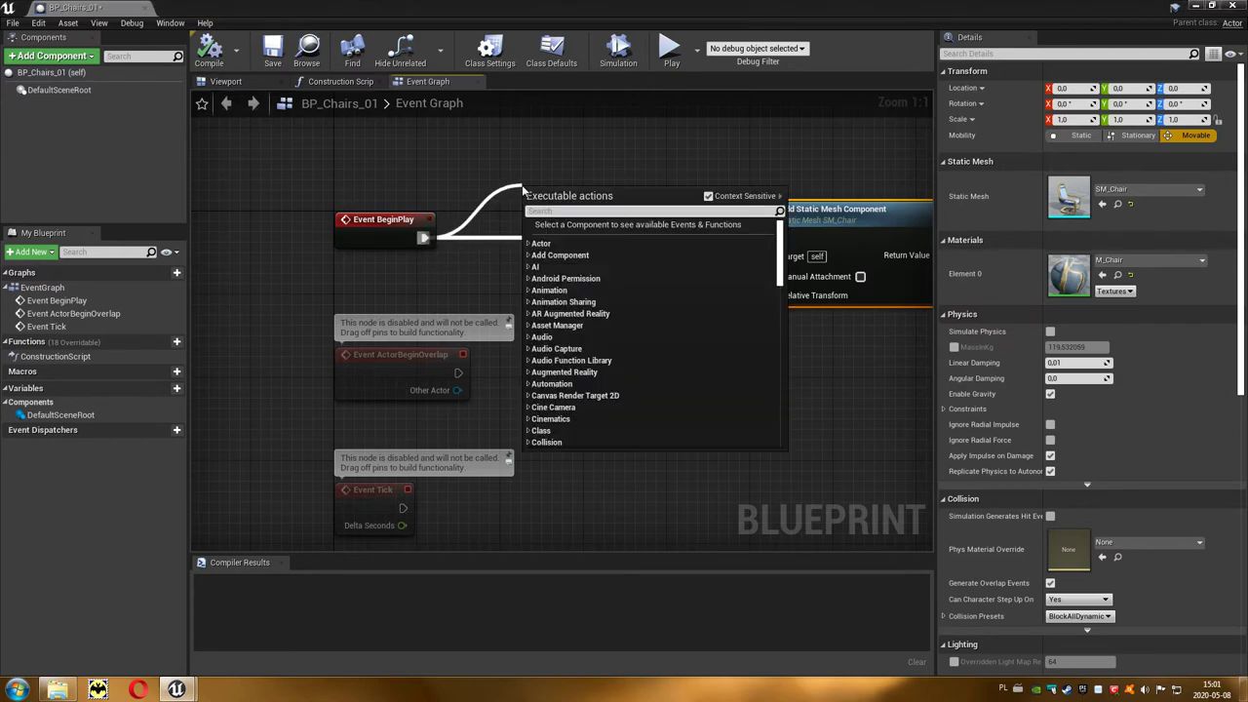
{"action": "type", "text": "forlo"}
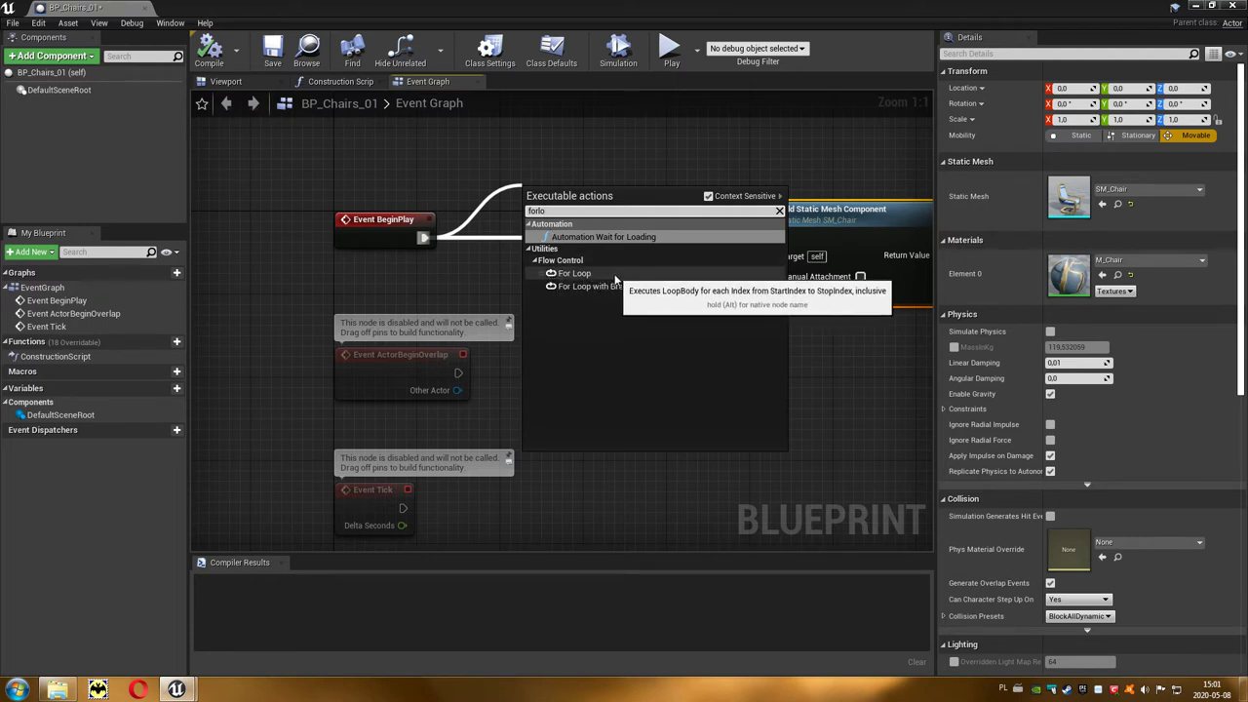
{"action": "left_click", "coordinate": [614, 279]}
{"action": "left_click_drag", "start_coordinate": [594, 213], "coordinate": [595, 235]}
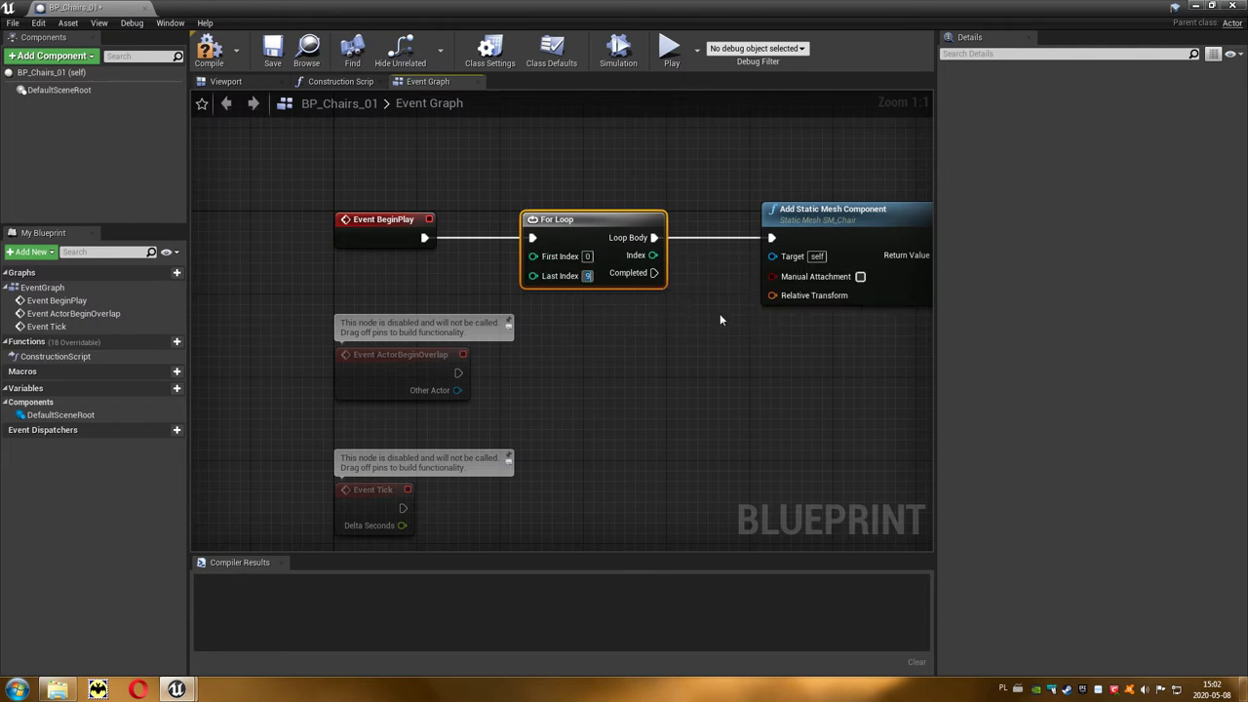
- Split the Relative Transform pin, then split its Location into X, Y and Z pins
{"action": "right_click_drag", "start_coordinate": [720, 314], "coordinate": [613, 303]}
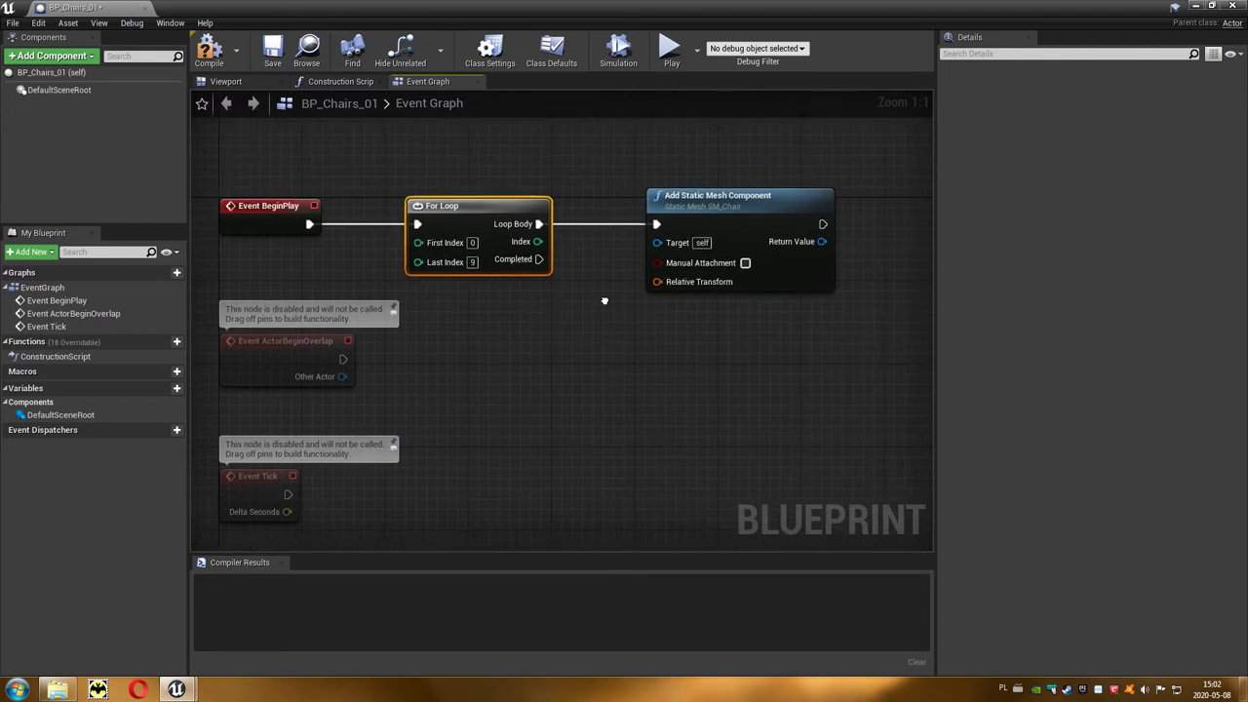
{"action": "right_click", "coordinate": [683, 284]}
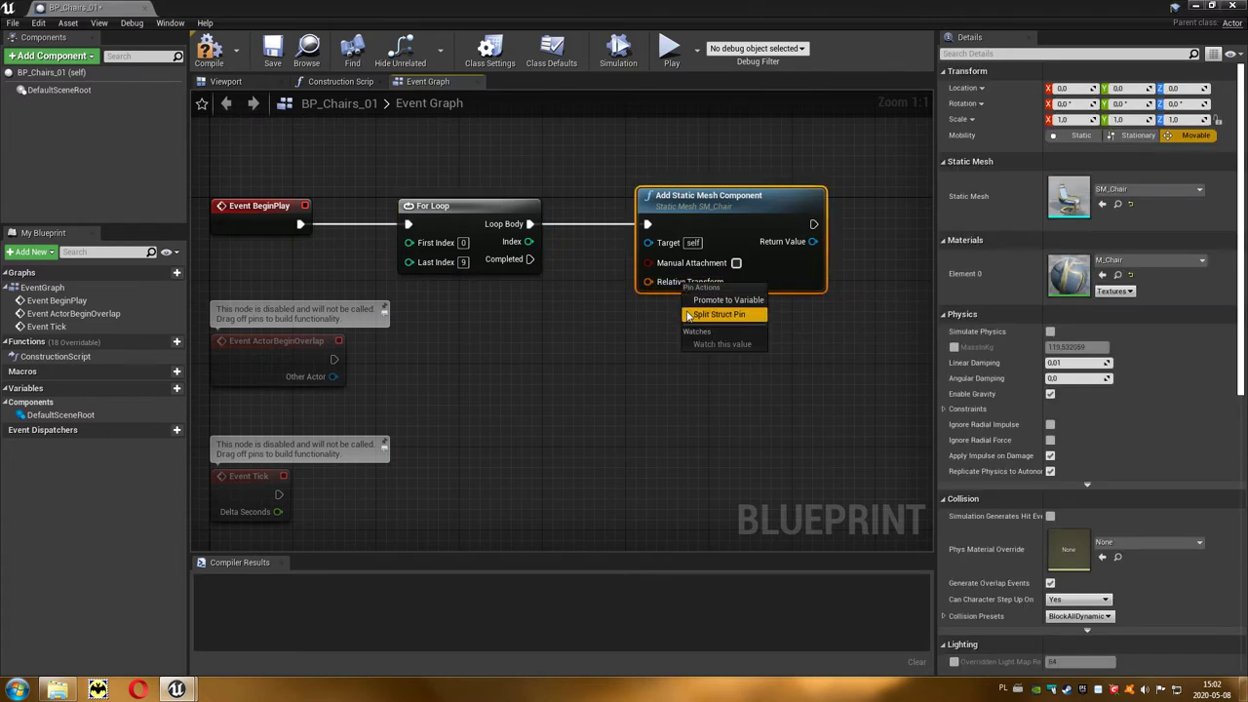
{"action": "left_click", "coordinate": [688, 315]}
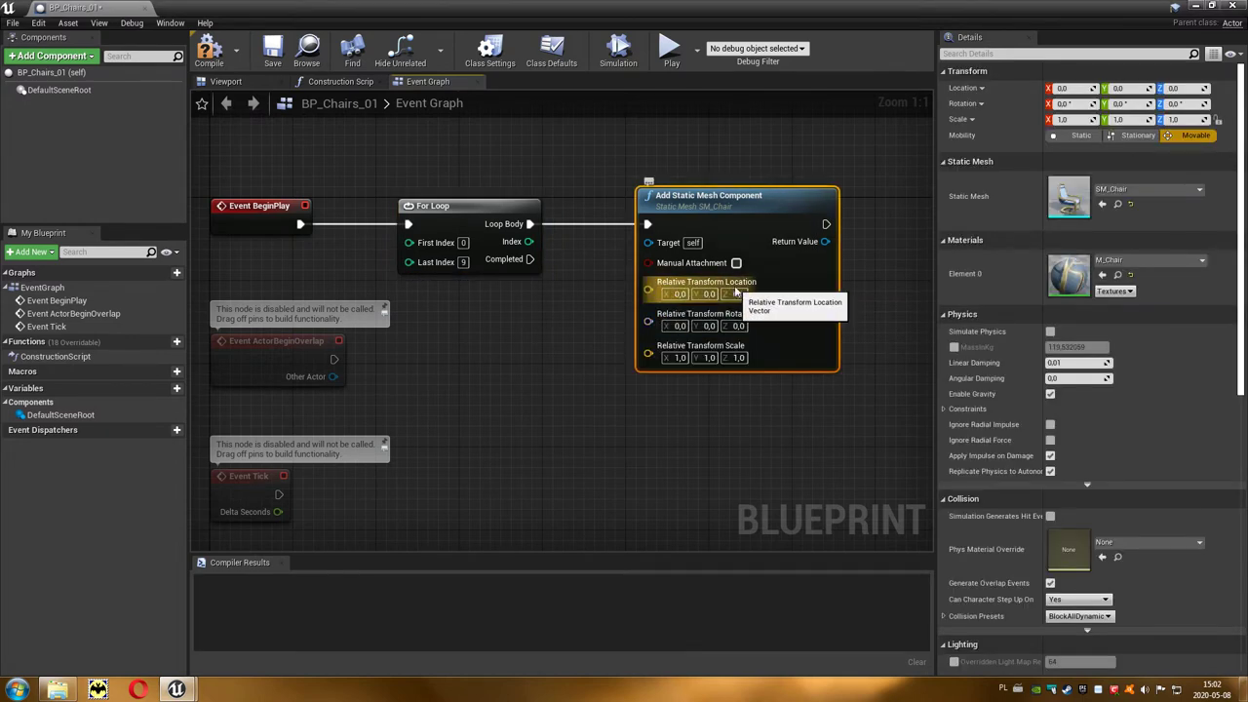
{"action": "right_click", "coordinate": [717, 283]}
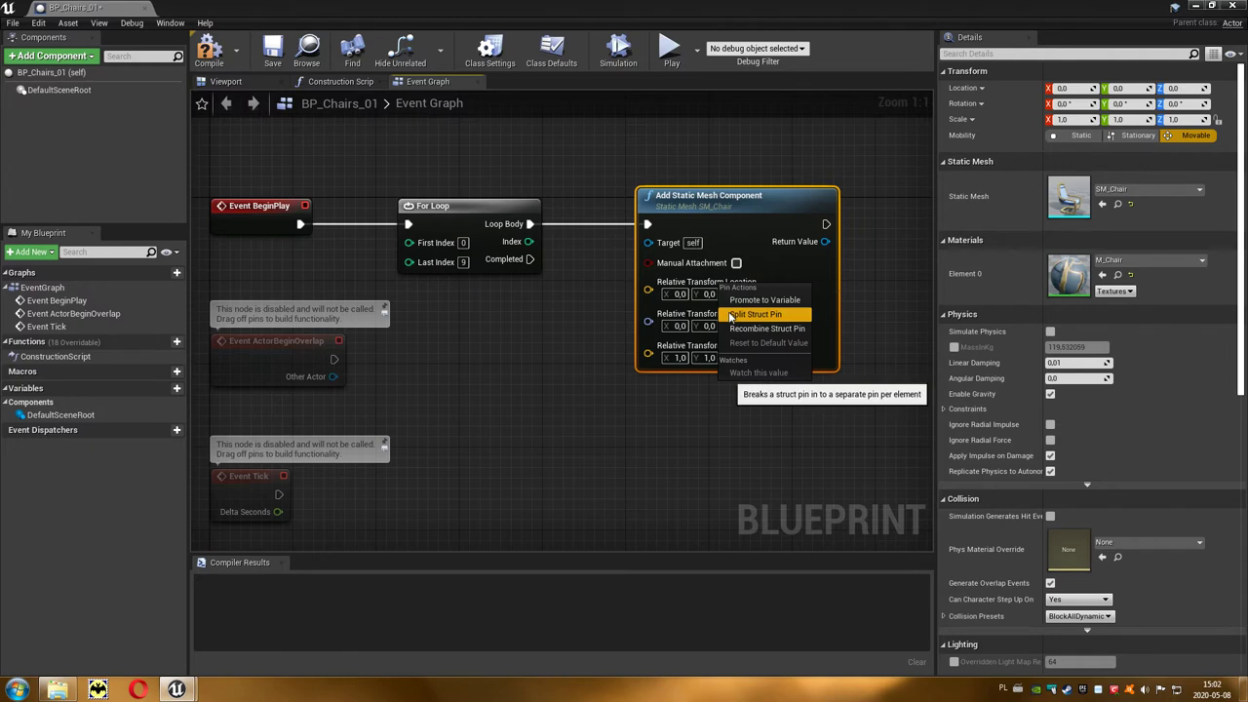
{"action": "left_click", "coordinate": [734, 315]}
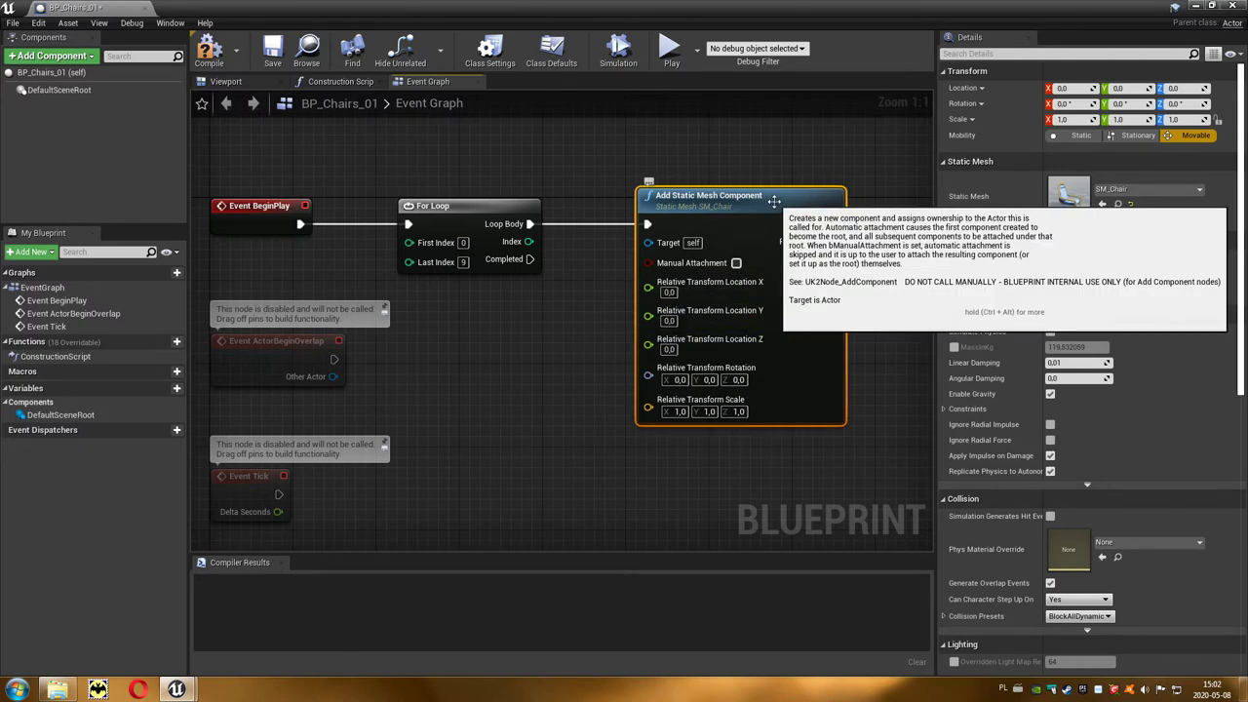
{"action": "left_click_drag", "start_coordinate": [776, 201], "coordinate": [828, 201]}
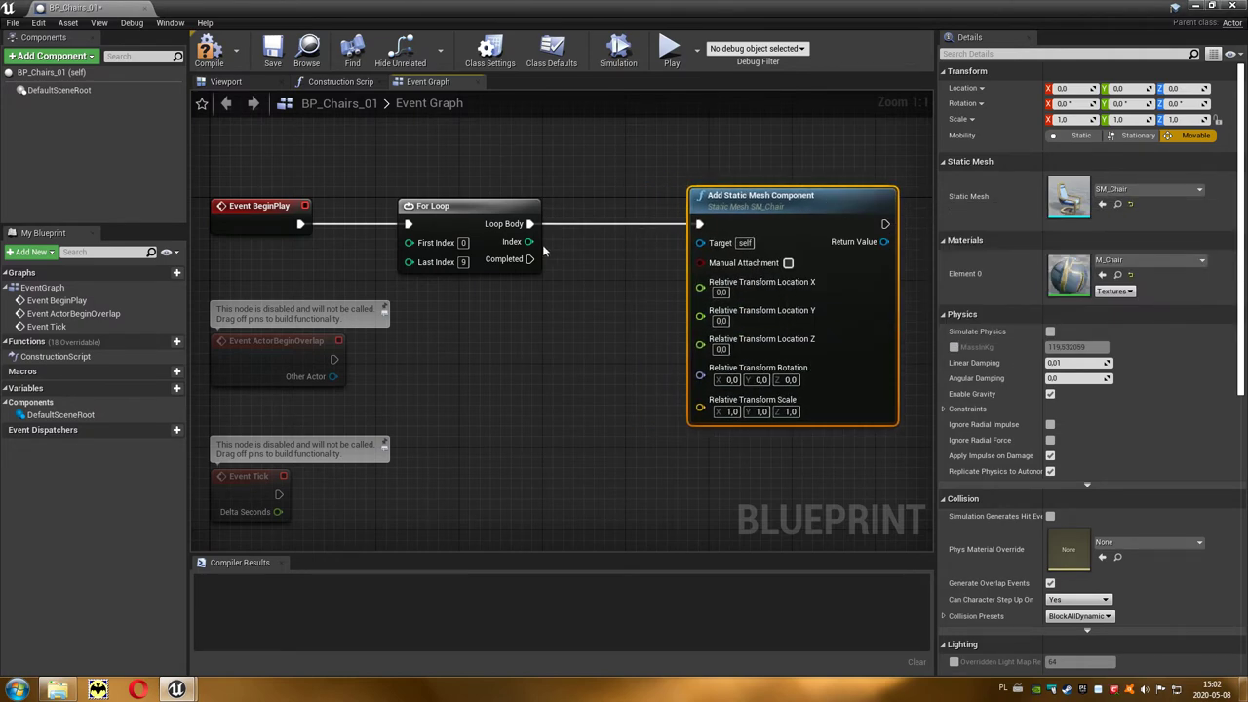
- Multiply the loop Index by 100 with an int * float node feeding Location Y
{"action": "left_click_drag", "start_coordinate": [530, 242], "coordinate": [599, 305]}
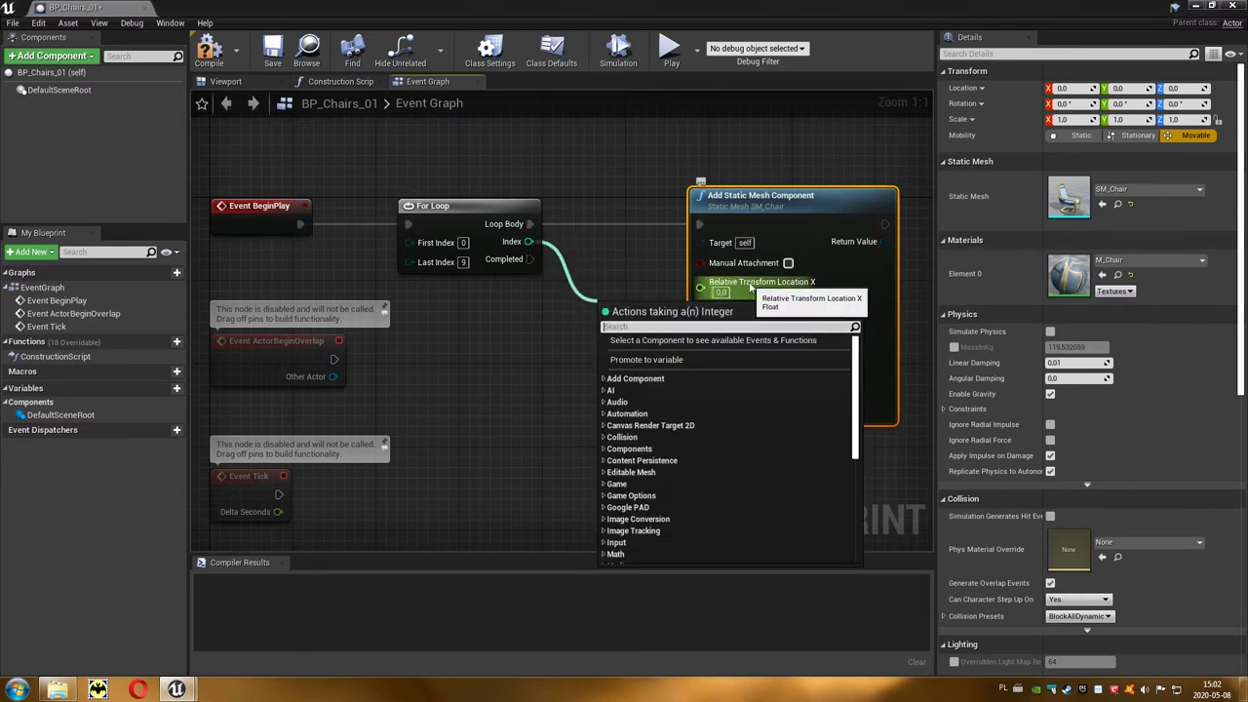
{"action": "type", "text": "*"}
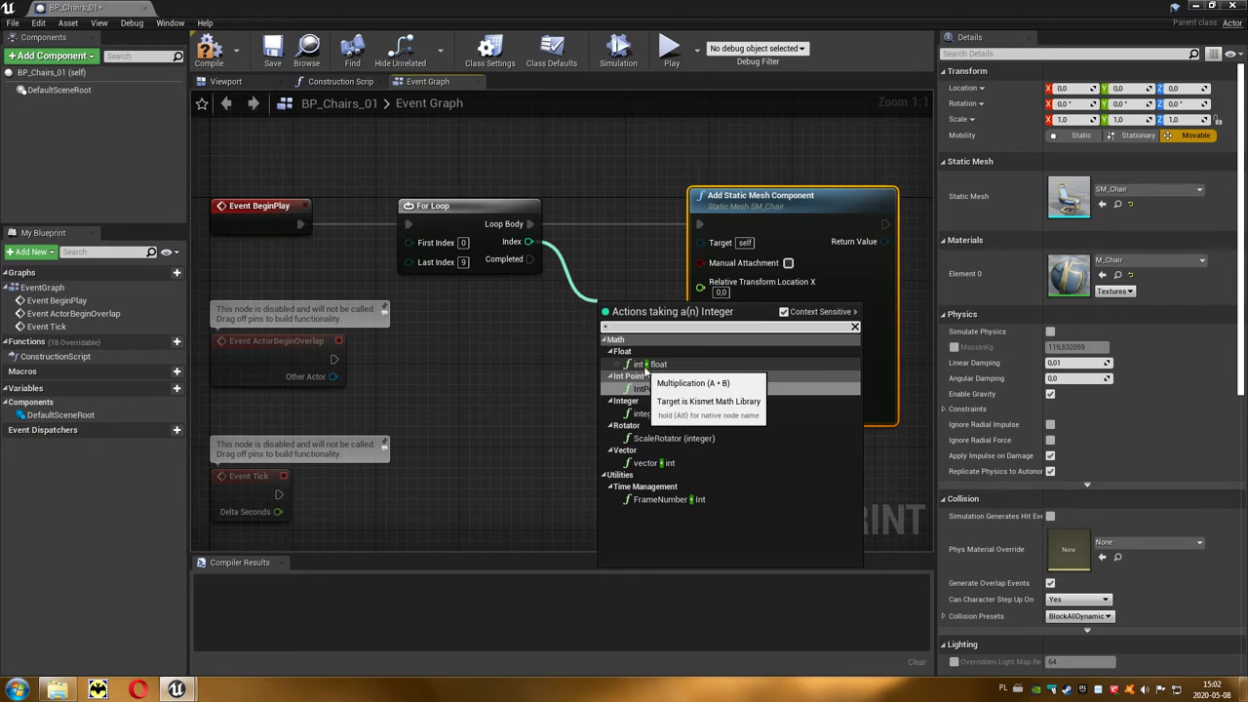
{"action": "left_click", "coordinate": [667, 368]}
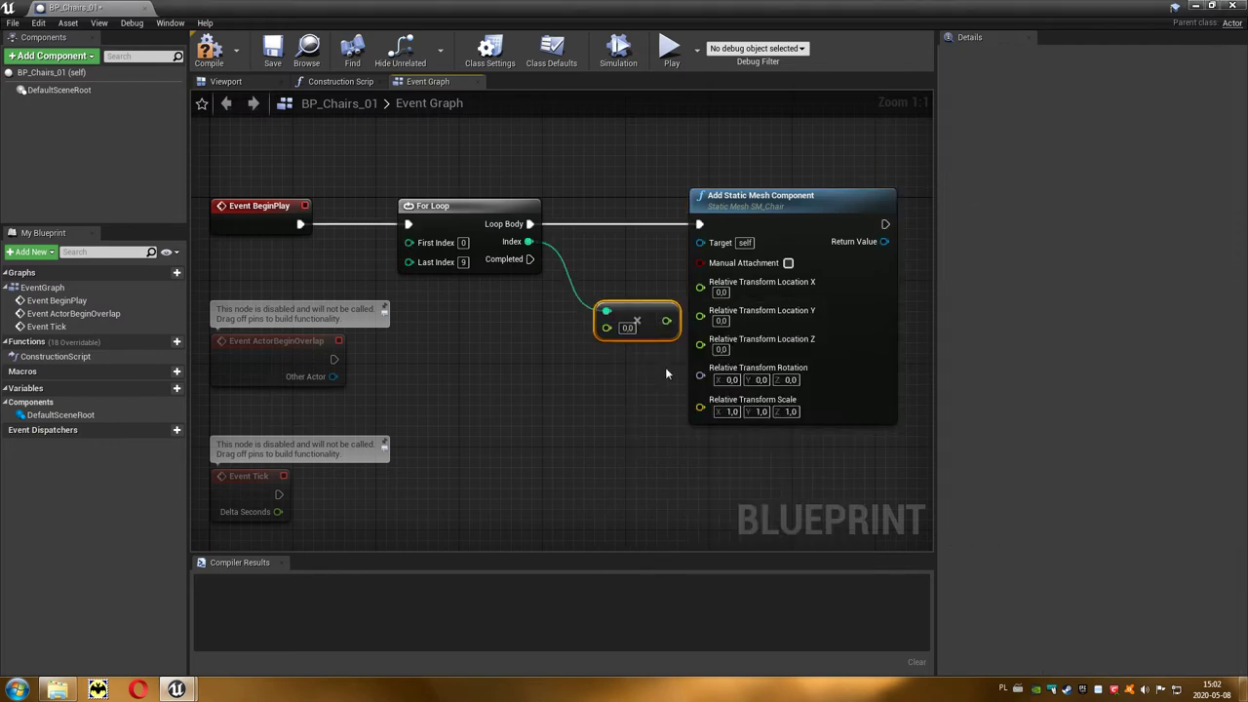
{"action": "mouse_move", "coordinate": [626, 296]}
{"action": "left_mouse_down"}
{"action": "mouse_move", "coordinate": [616, 275]}
{"action": "mouse_move", "coordinate": [701, 320]}
{"action": "left_mouse_up"}
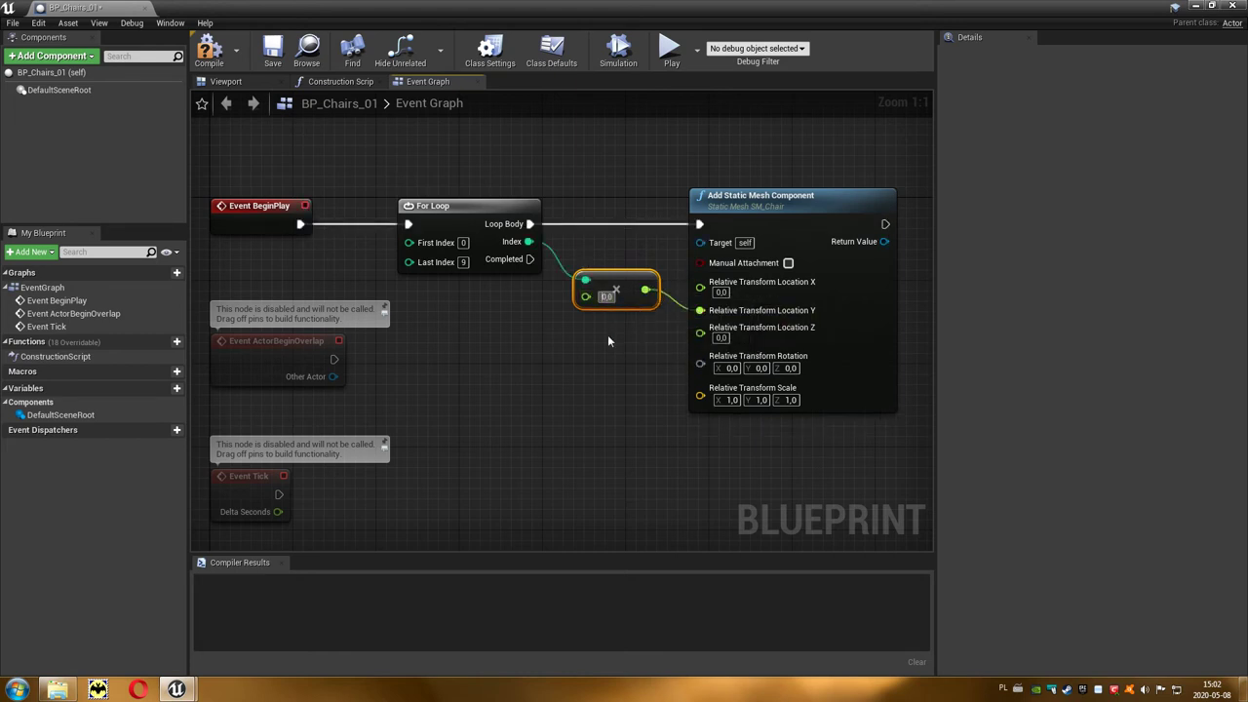
{"action": "type", "text": "8"}
{"action": "type", "text": "100"}
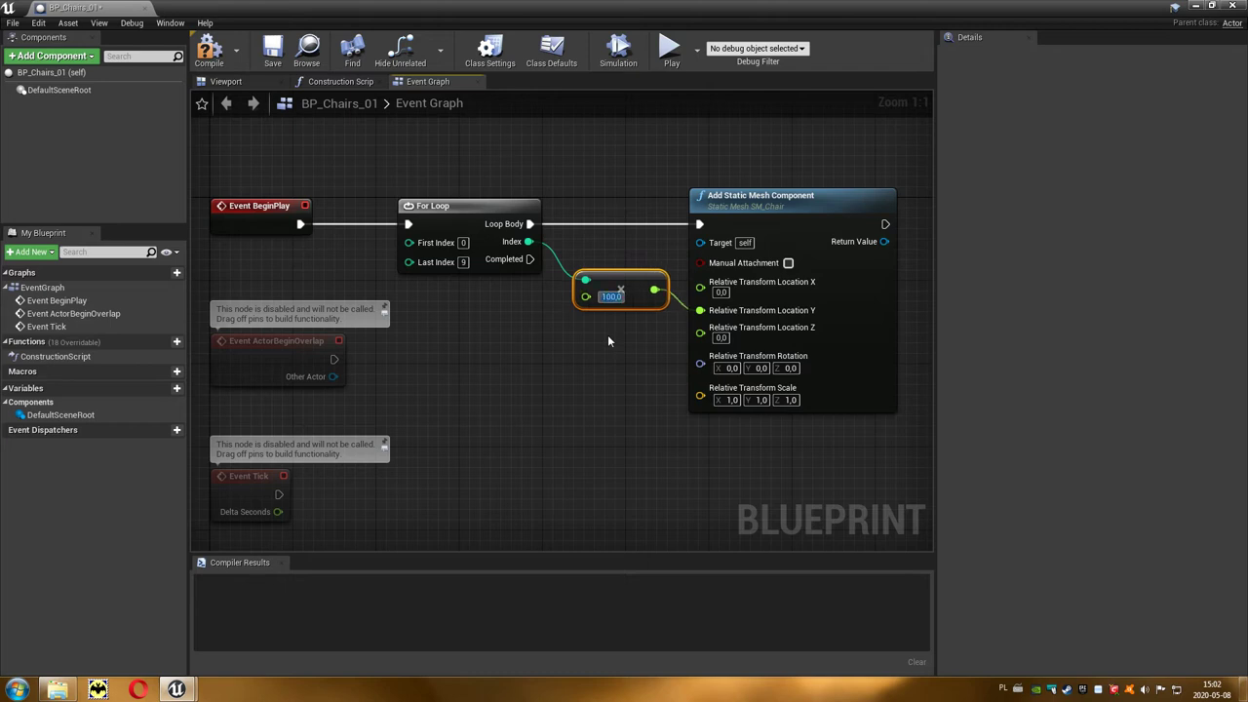
- Compile BP_Chairs_01 and play-test the level to view the row of chairs
{"action": "left_click", "coordinate": [209, 49]}
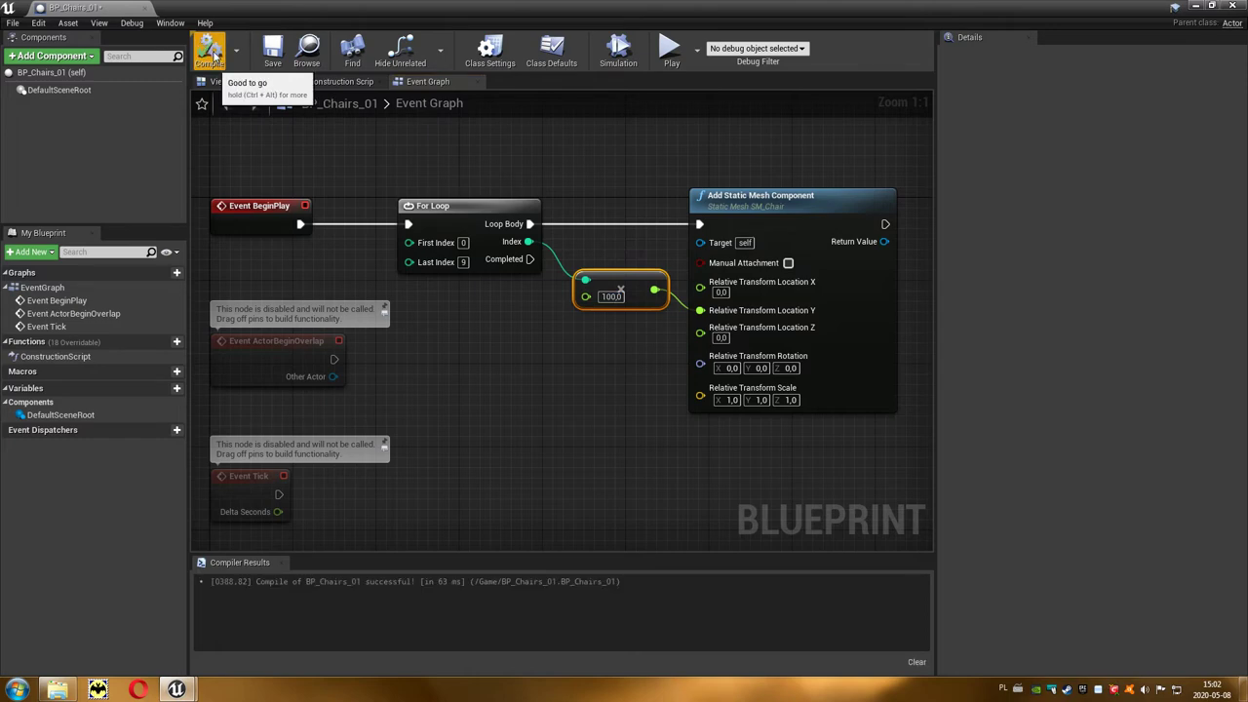
{"action": "left_click", "coordinate": [1196, 7]}
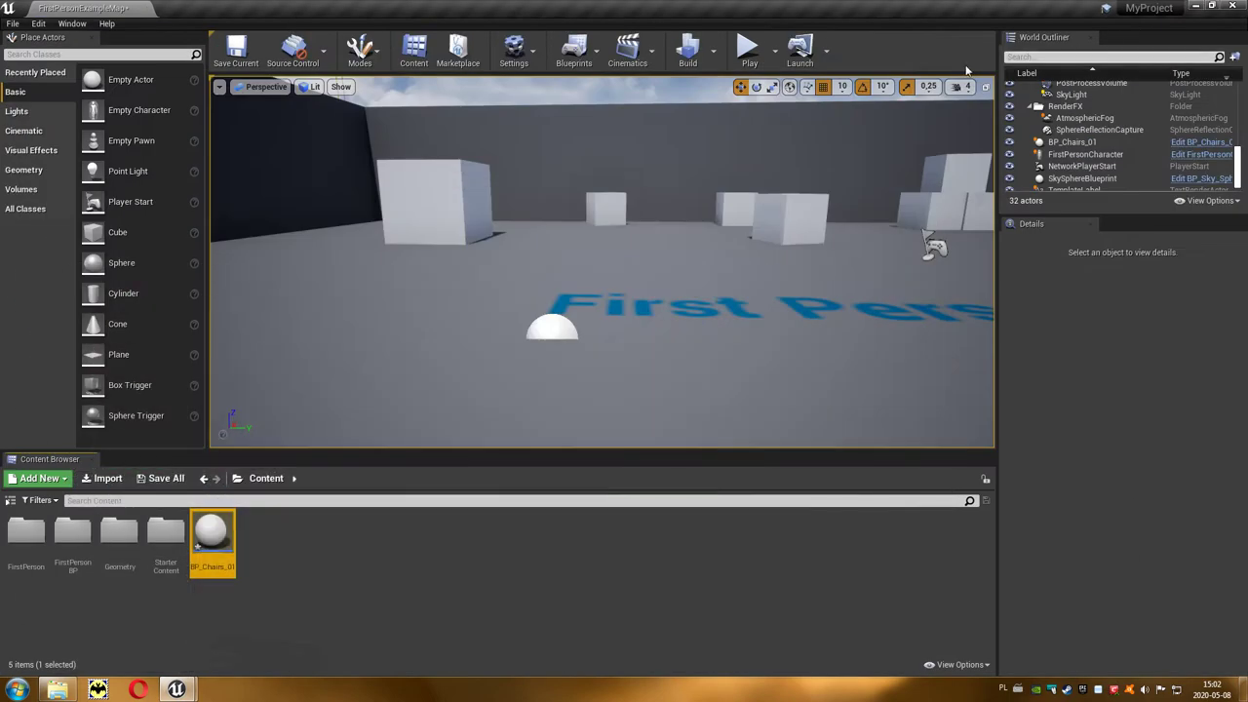
{"action": "left_click", "coordinate": [750, 57]}
{"action": "left_click", "coordinate": [605, 283]}
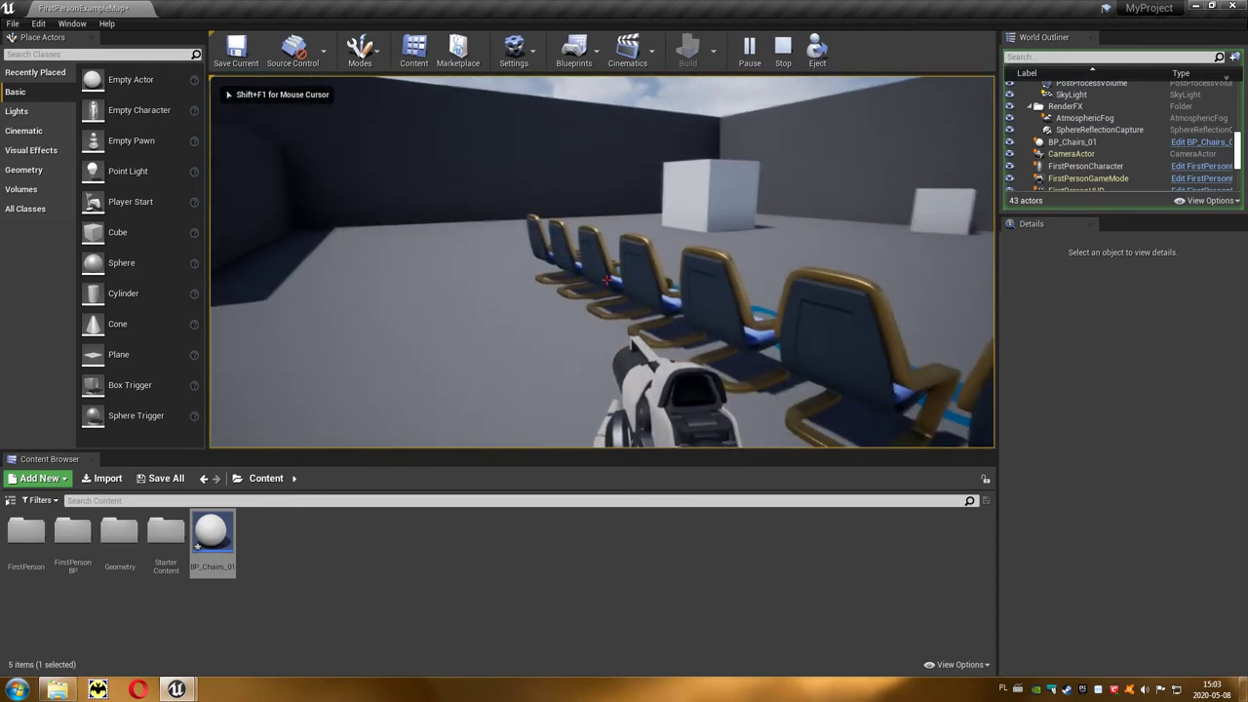
{"action": "key", "text": "s"}
{"action": "key", "text": "d"}
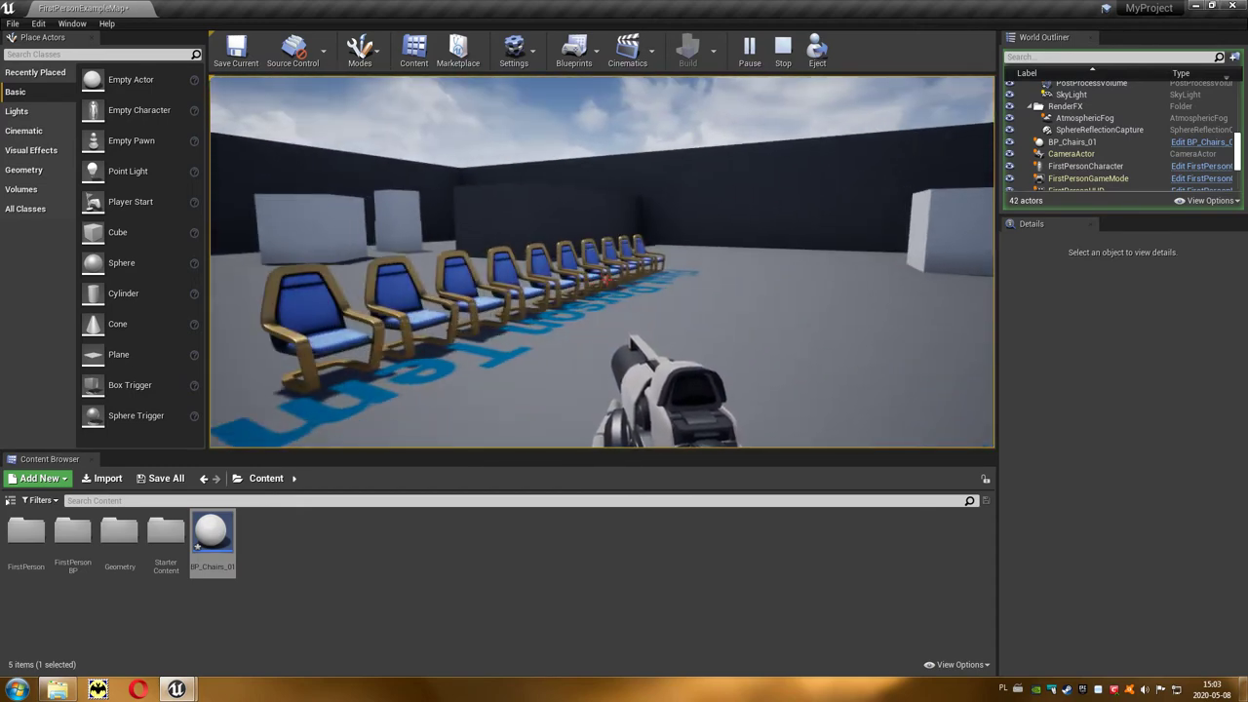
{"action": "key", "text": "Escape"}
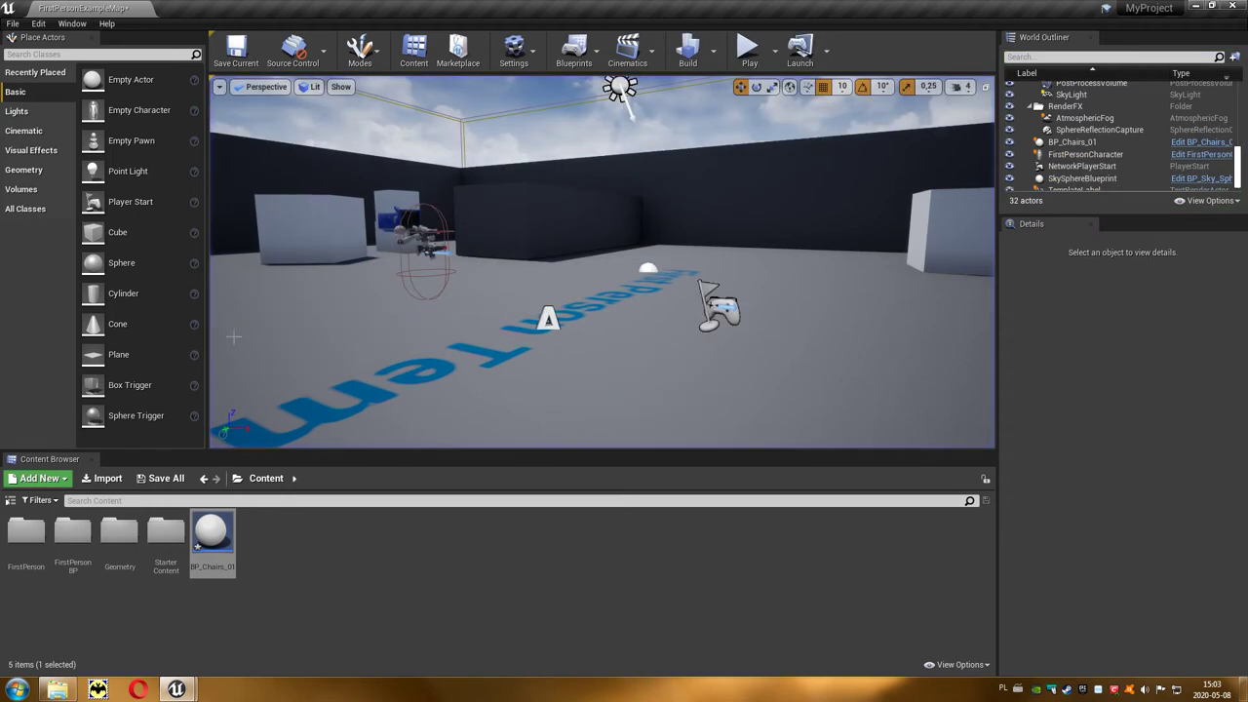
- Select the FirstPersonCharacter, run another quick play test, and reopen BP_Chairs_01
{"action": "right_click_drag", "start_coordinate": [435, 228], "coordinate": [574, 241]}
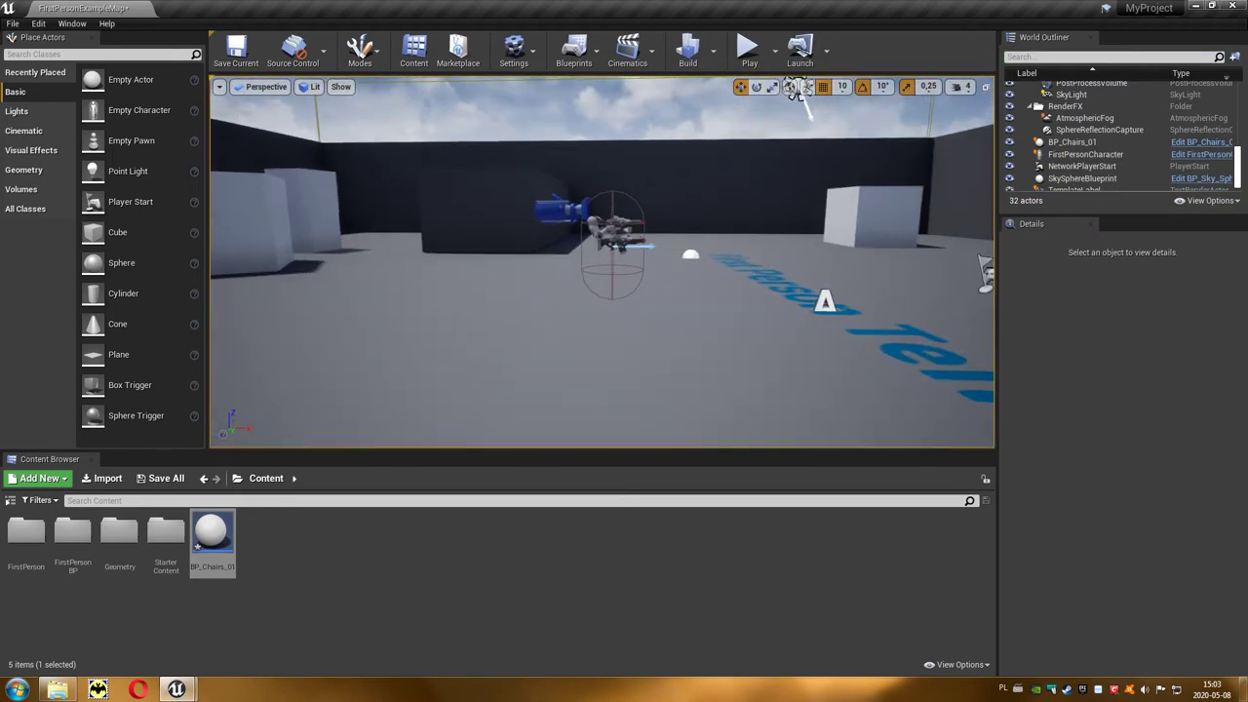
{"action": "left_click", "coordinate": [578, 224]}
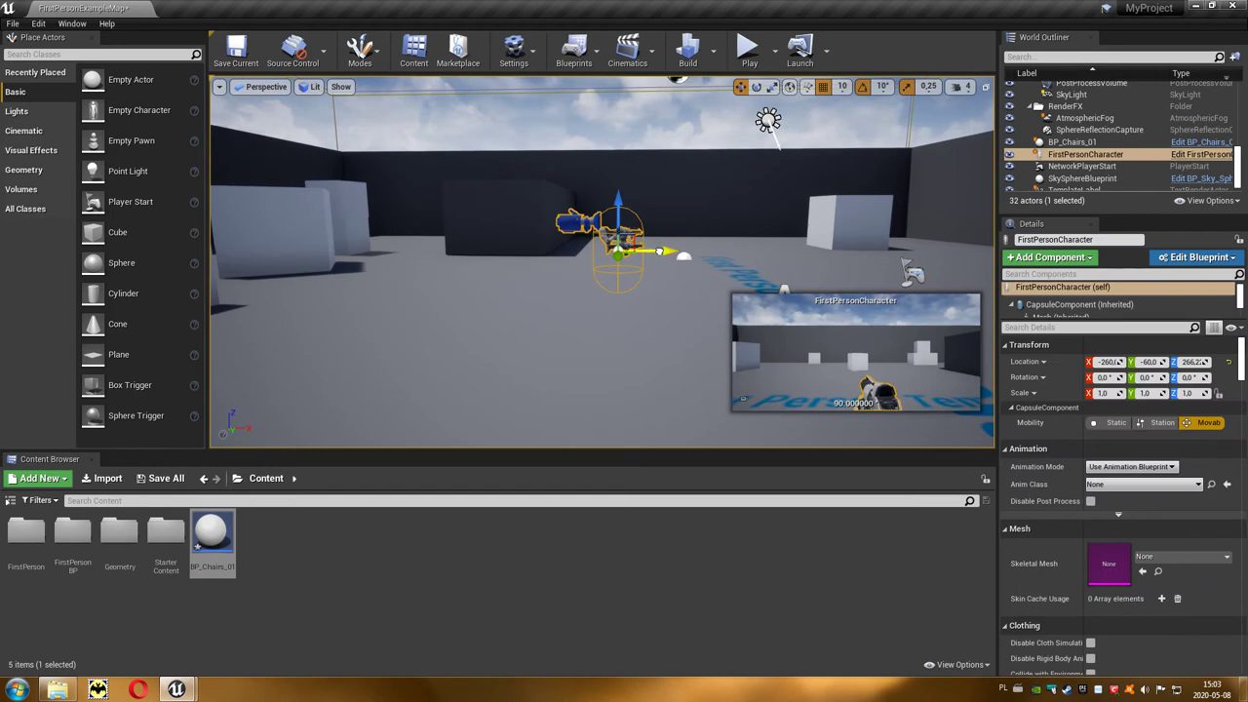
{"action": "left_click", "coordinate": [747, 61]}
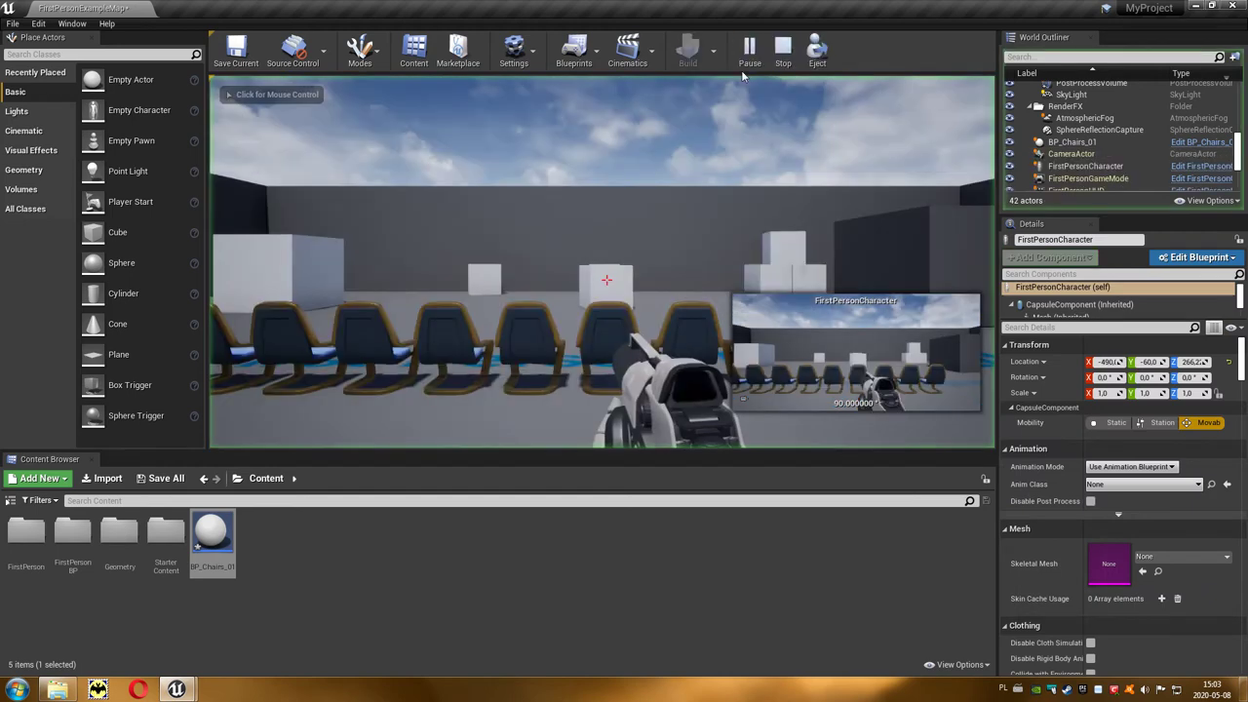
{"action": "key", "text": "Escape"}
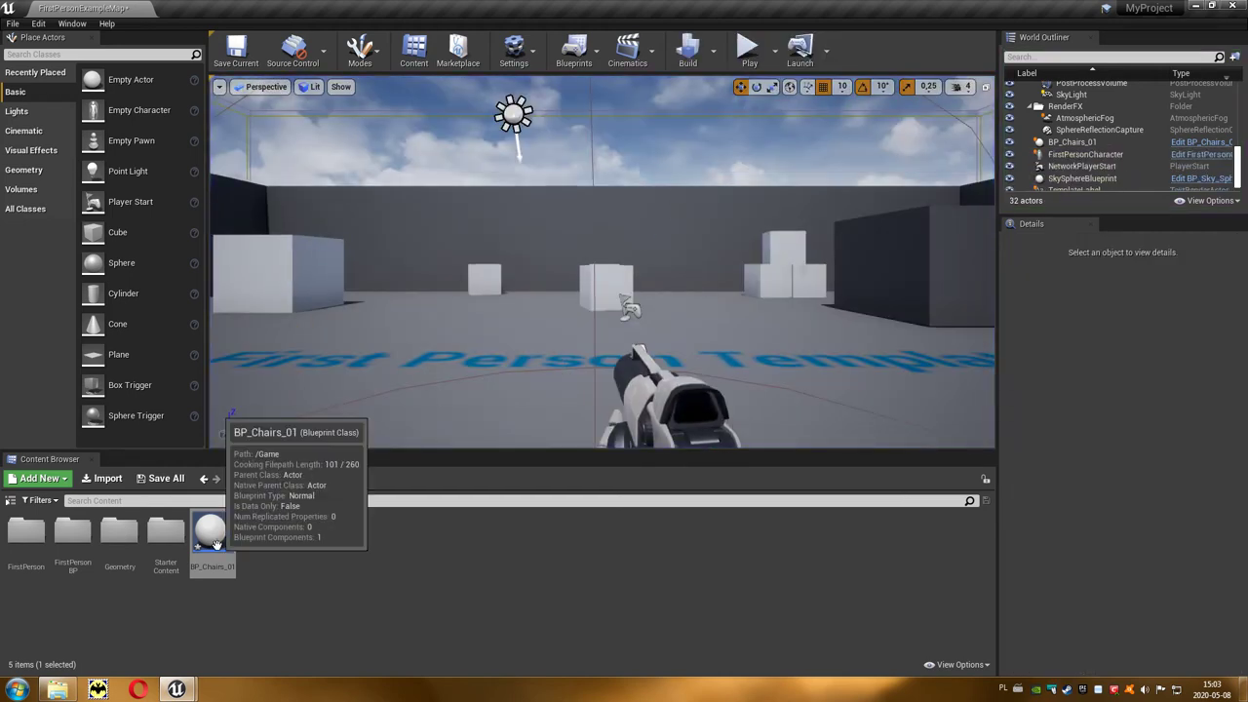
{"action": "double_click", "coordinate": [211, 535]}
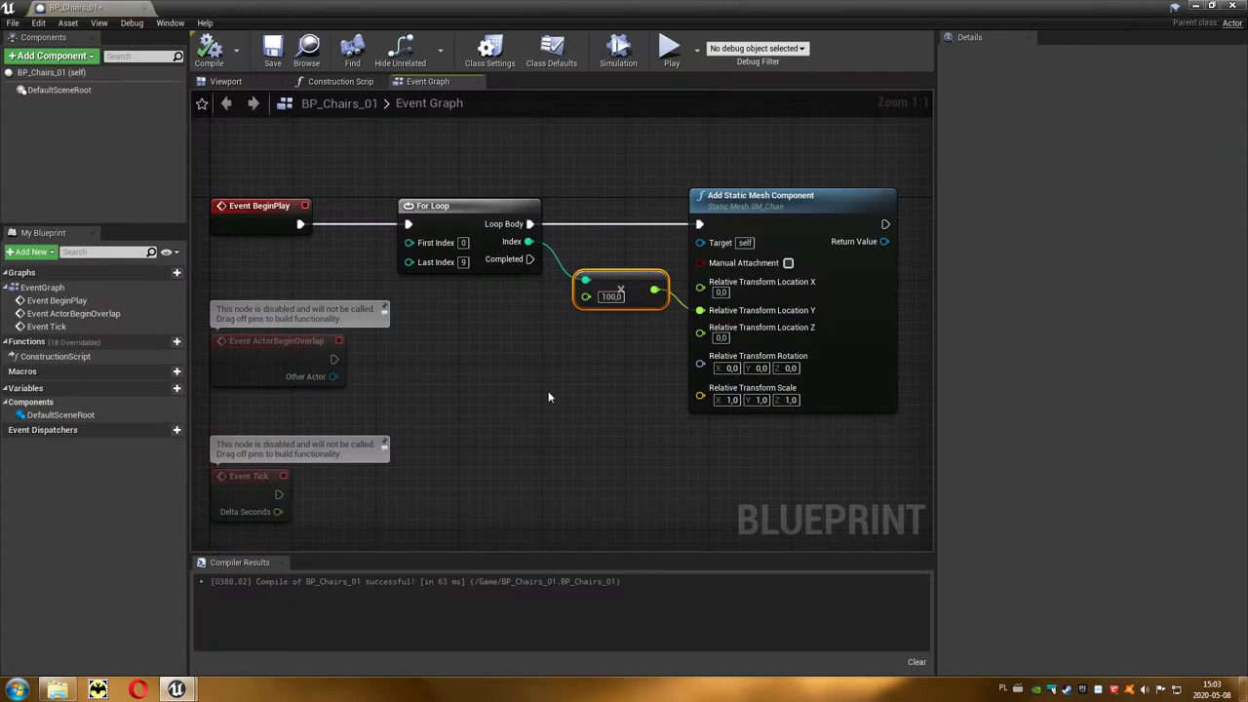
- Rearrange the Event Graph and select the For Loop with its multiply node
{"action": "right_click_drag", "start_coordinate": [549, 397], "coordinate": [467, 409]}
{"action": "scroll", "coordinate": [478, 386], "scroll_direction": "down", "scroll_amount": 1}
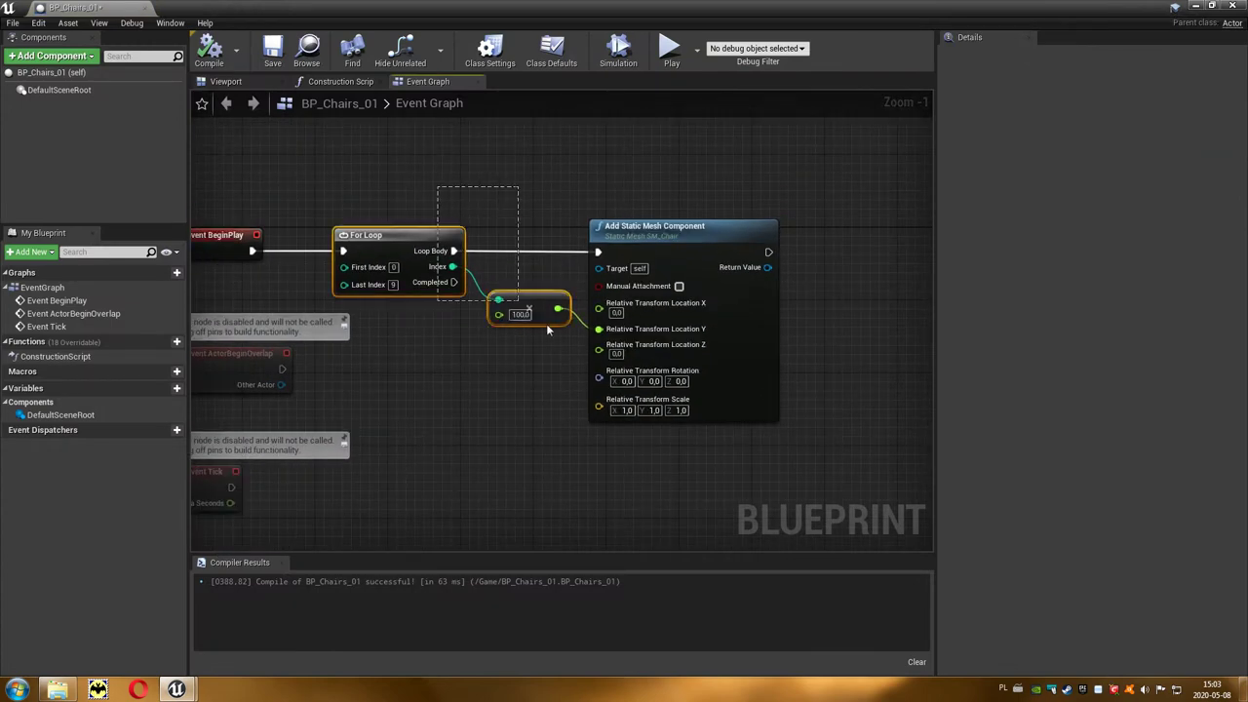
{"action": "left_click", "coordinate": [605, 390], "text": "ctrl"}
{"action": "left_click_drag", "start_coordinate": [703, 228], "coordinate": [655, 209]}
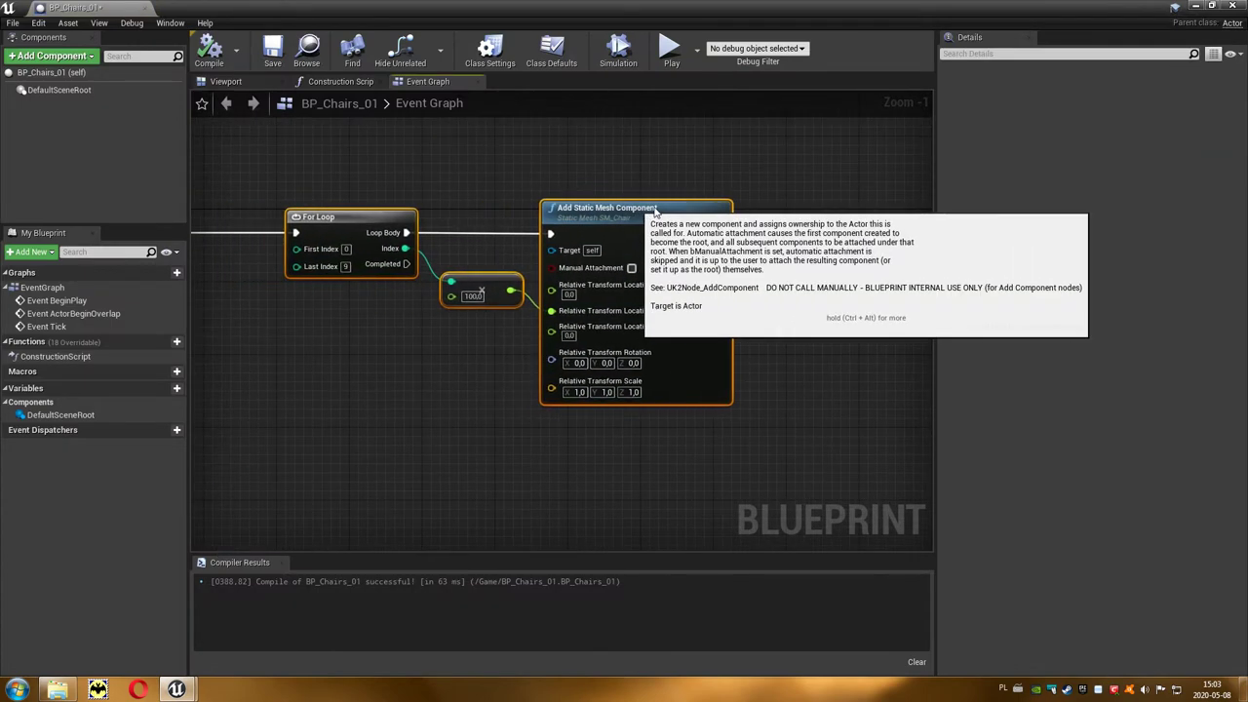
{"action": "right_click_drag", "start_coordinate": [654, 210], "coordinate": [864, 210]}
{"action": "left_click", "coordinate": [694, 361]}
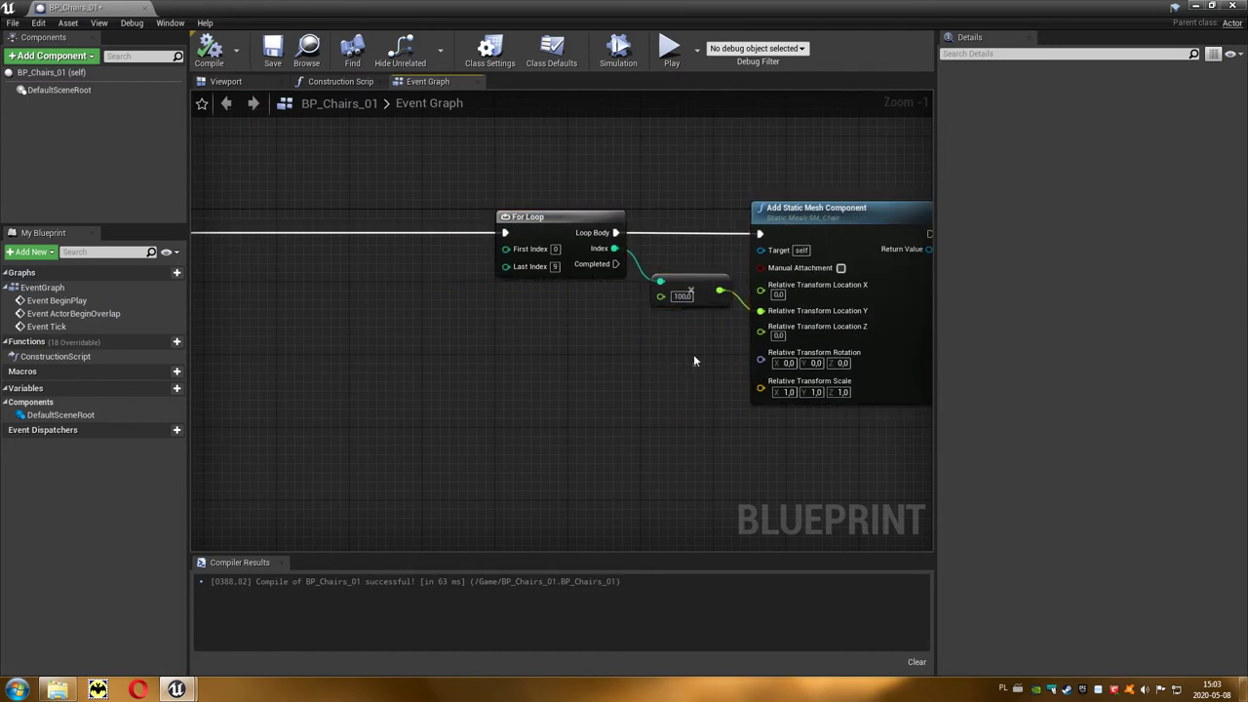
{"action": "left_click_drag", "start_coordinate": [539, 195], "coordinate": [539, 195]}
{"action": "right_click_drag", "start_coordinate": [339, 309], "coordinate": [489, 316]}
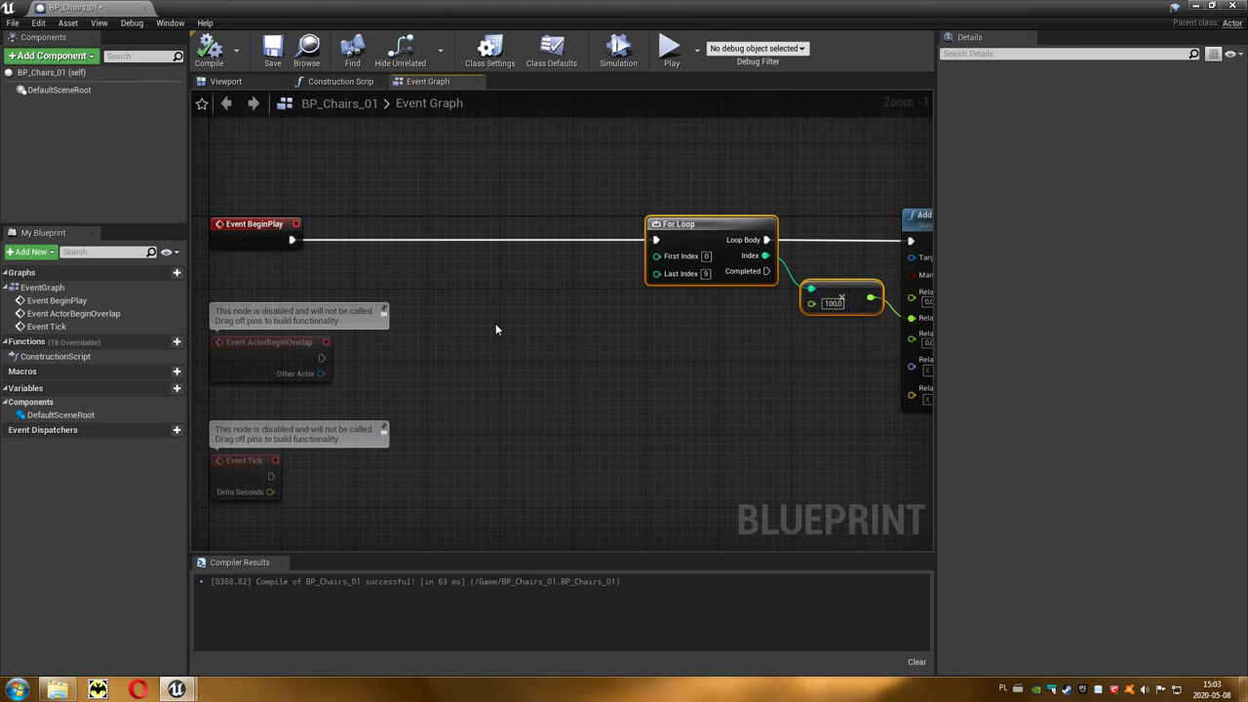
- Duplicate the For Loop and multiply, wiring BeginPlay to the new outer loop whose body runs the original
{"action": "key", "text": "ctrl+c"}
{"action": "key", "text": "ctrl+v"}
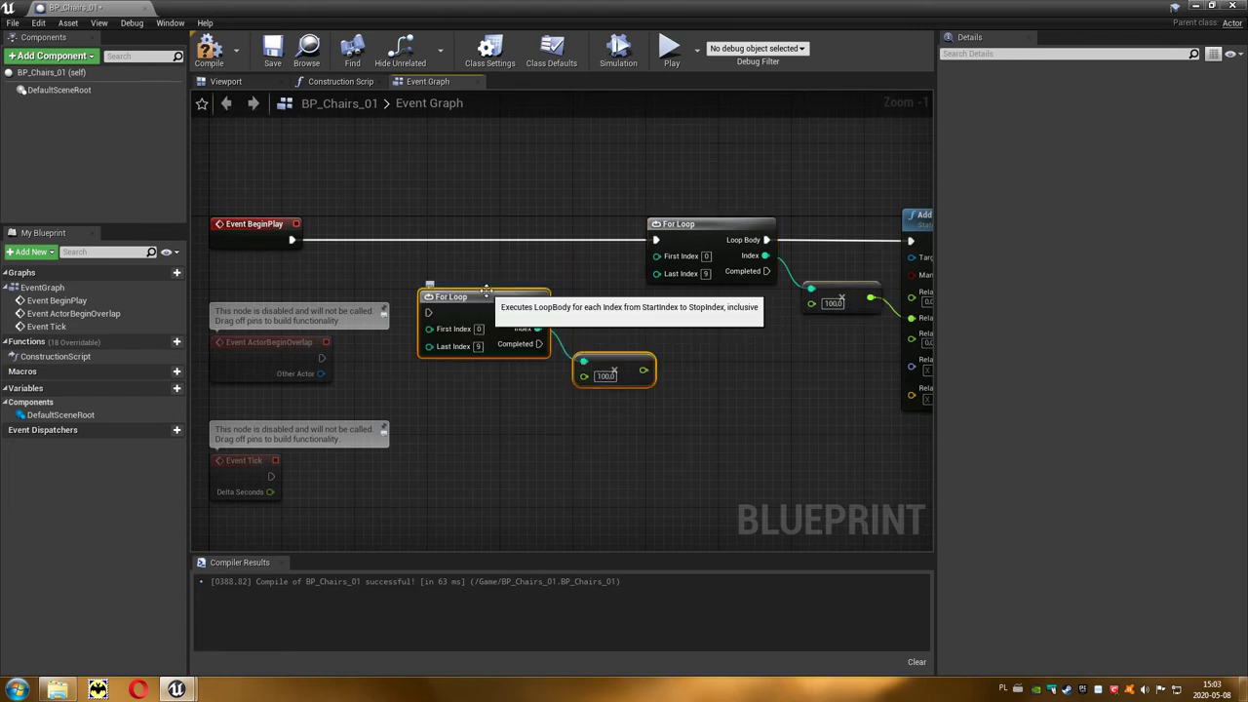
{"action": "left_click_drag", "start_coordinate": [486, 292], "coordinate": [488, 230]}
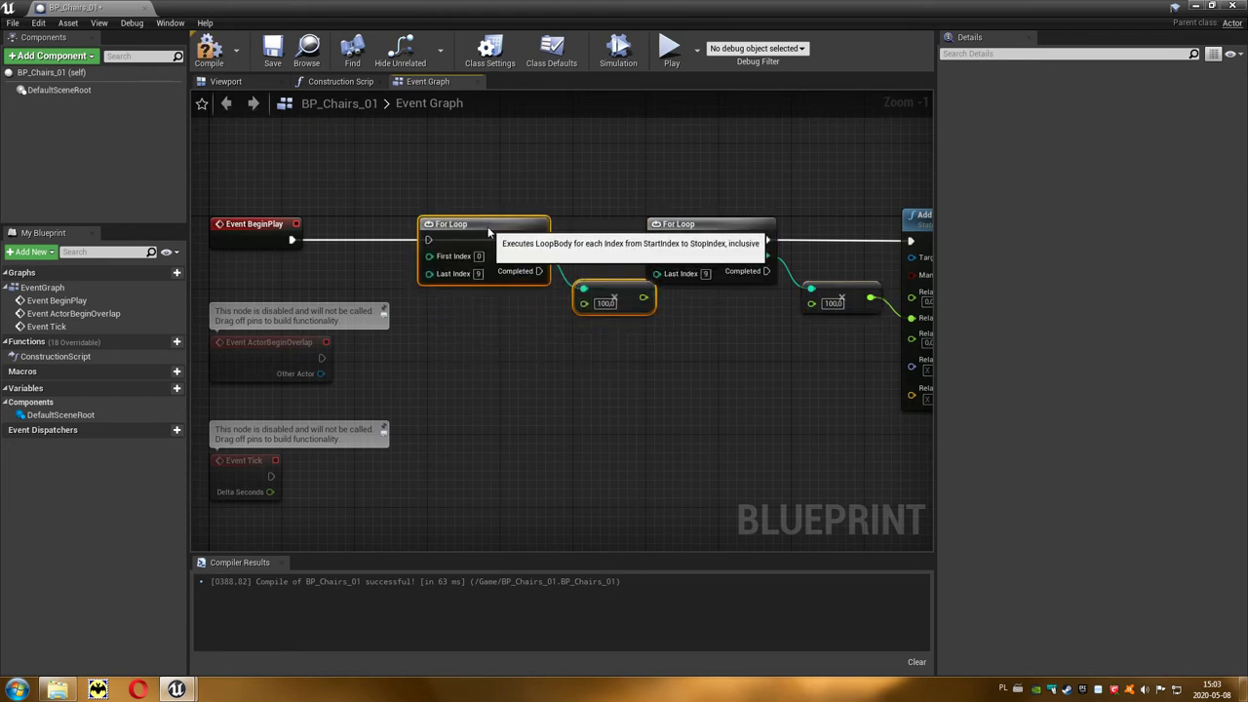
{"action": "left_click_drag", "start_coordinate": [297, 240], "coordinate": [428, 241]}
{"action": "left_click_drag", "start_coordinate": [538, 240], "coordinate": [539, 241]}
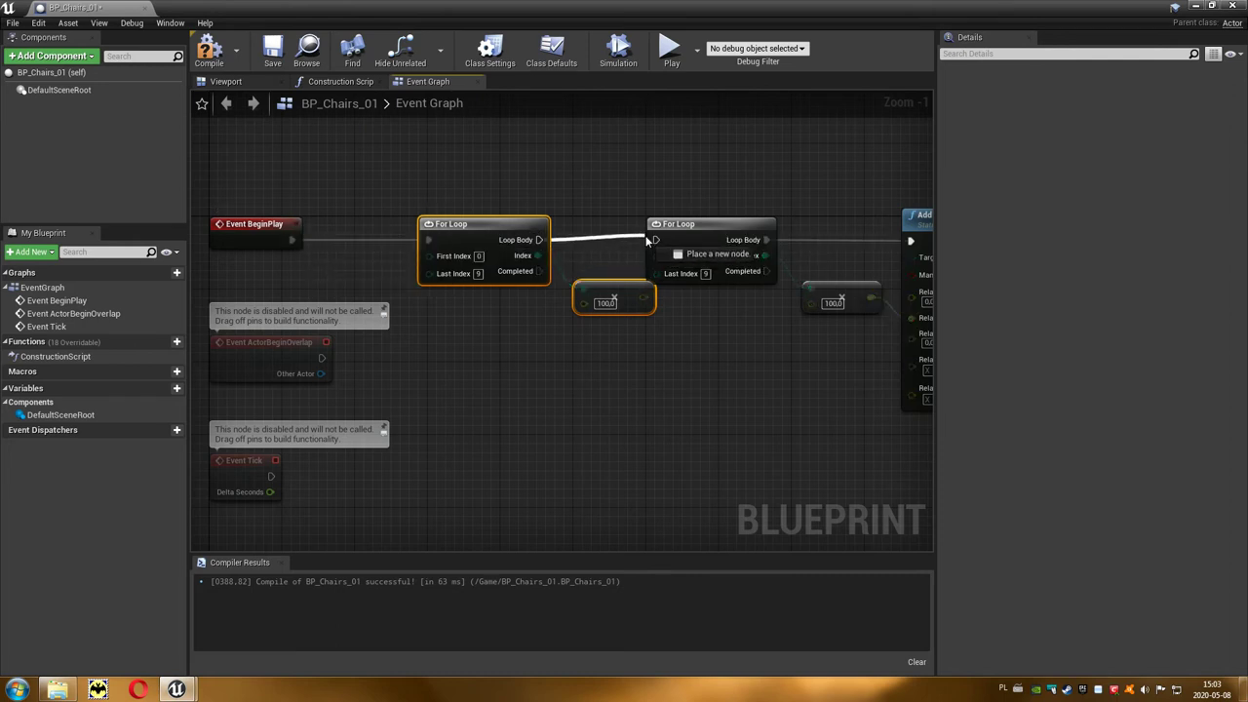
{"action": "left_click_drag", "start_coordinate": [646, 240], "coordinate": [658, 240]}
- Feed the inner loop's ×100 offset into Location X and the outer's into Location Y, then compile
{"action": "right_click_drag", "start_coordinate": [705, 373], "coordinate": [556, 360]}
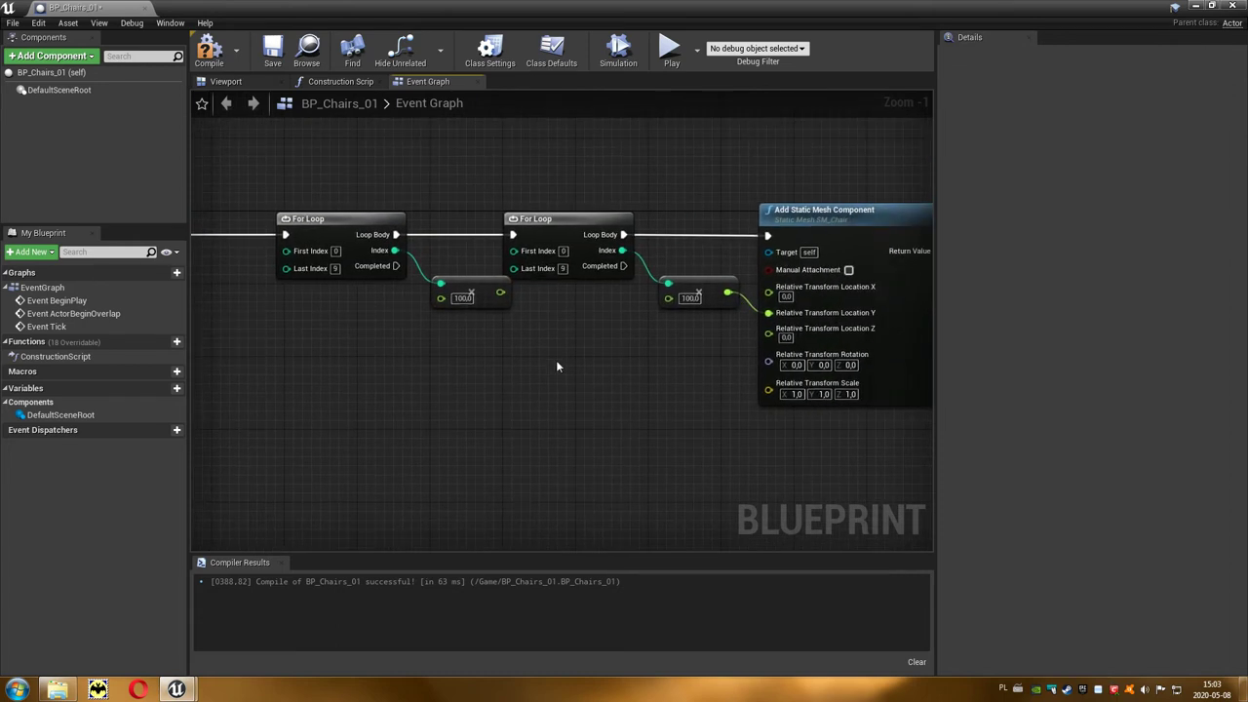
{"action": "scroll", "coordinate": [555, 359], "scroll_direction": "up", "scroll_amount": 1}
{"action": "left_click_drag", "start_coordinate": [475, 265], "coordinate": [745, 328]}
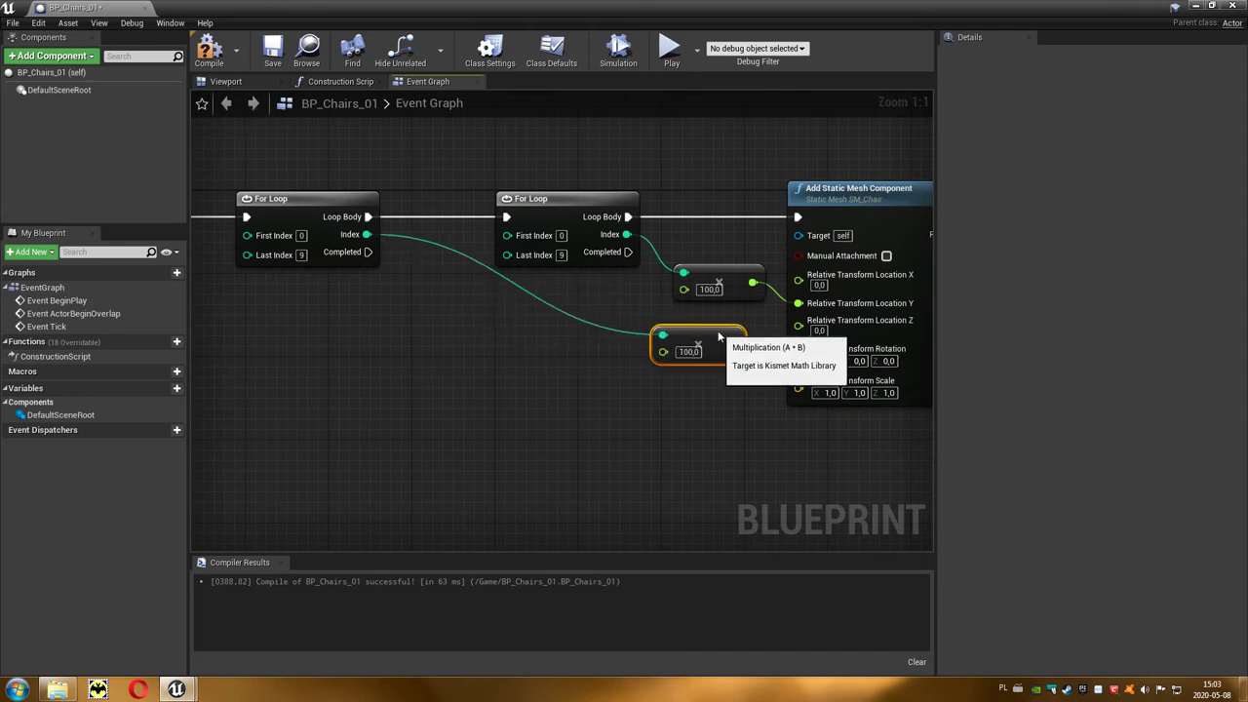
{"action": "right_click_drag", "start_coordinate": [697, 384], "coordinate": [604, 408]}
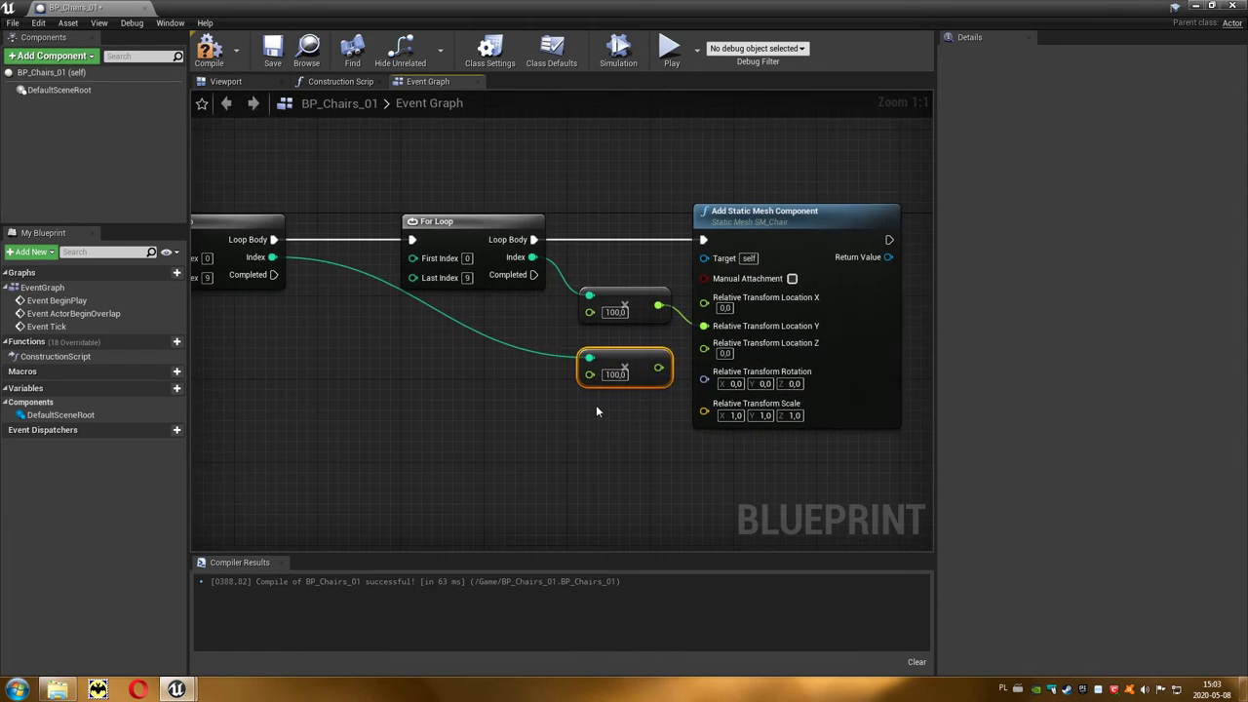
{"action": "left_click_drag", "start_coordinate": [660, 305], "coordinate": [704, 298]}
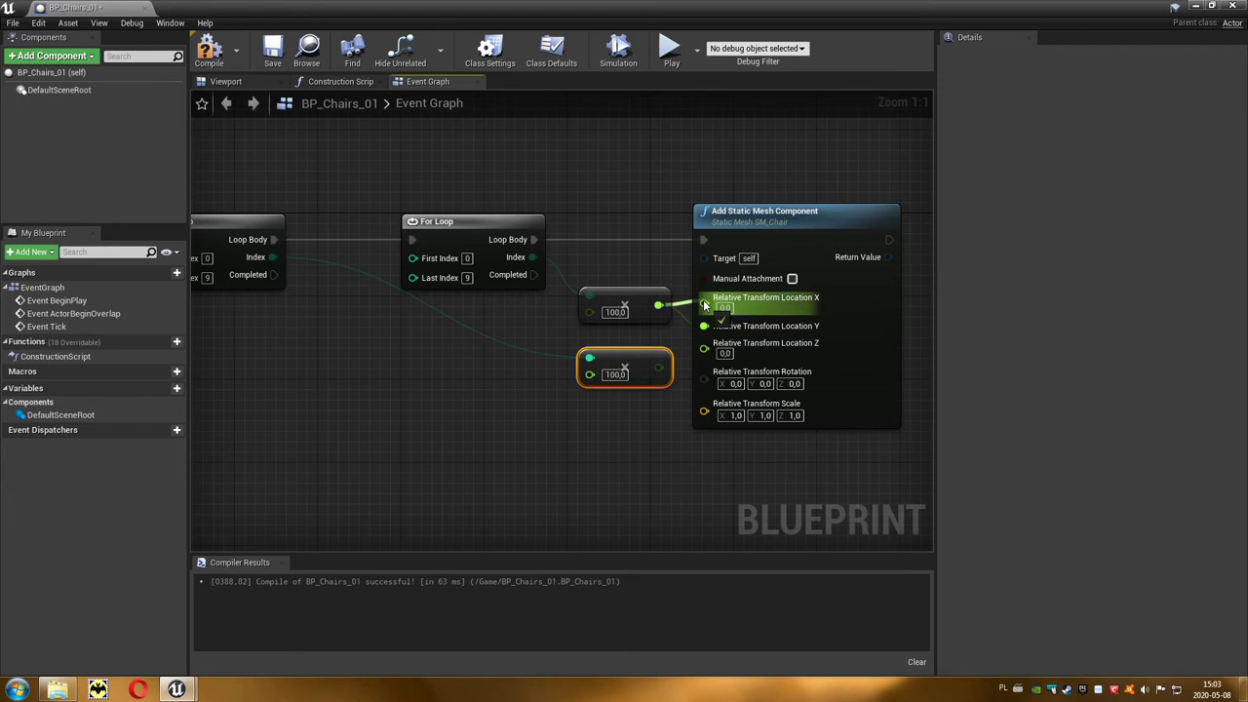
{"action": "left_click_drag", "start_coordinate": [658, 367], "coordinate": [704, 315]}
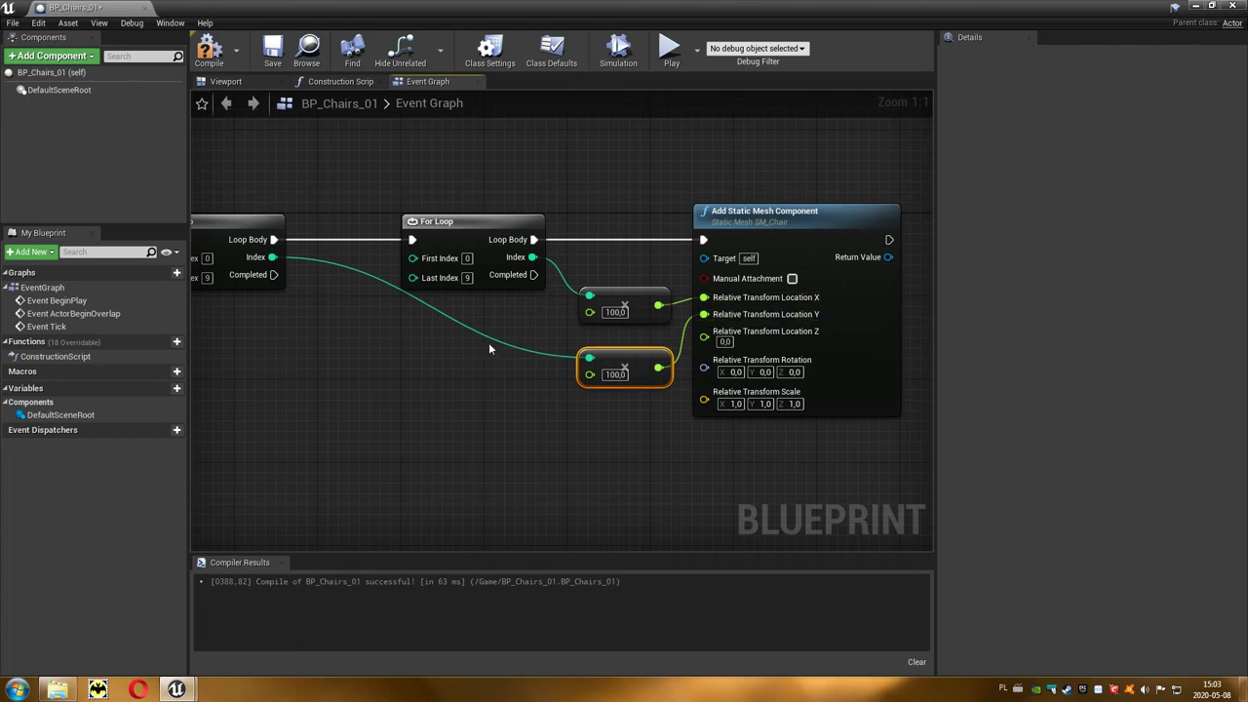
{"action": "right_click_drag", "start_coordinate": [490, 348], "coordinate": [611, 352]}
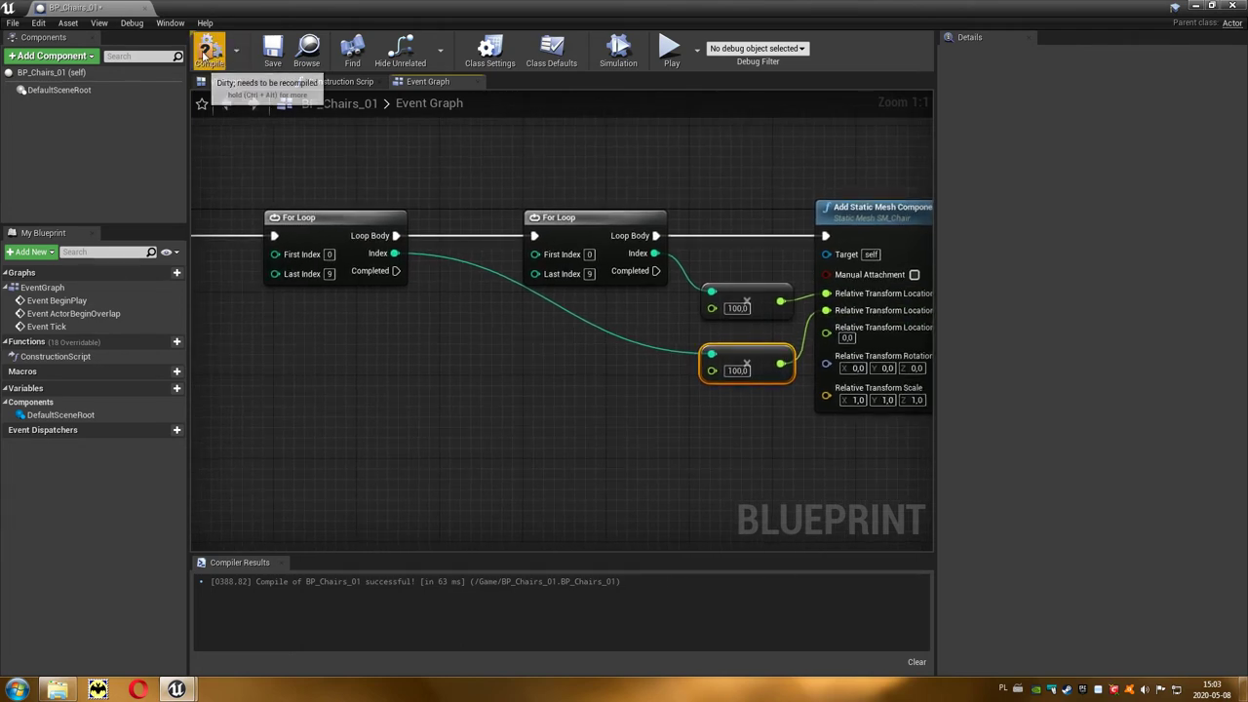
{"action": "left_click", "coordinate": [206, 54]}
- Switch to the level editor and briefly play-test the chair grid
{"action": "left_click", "coordinate": [1195, 8]}
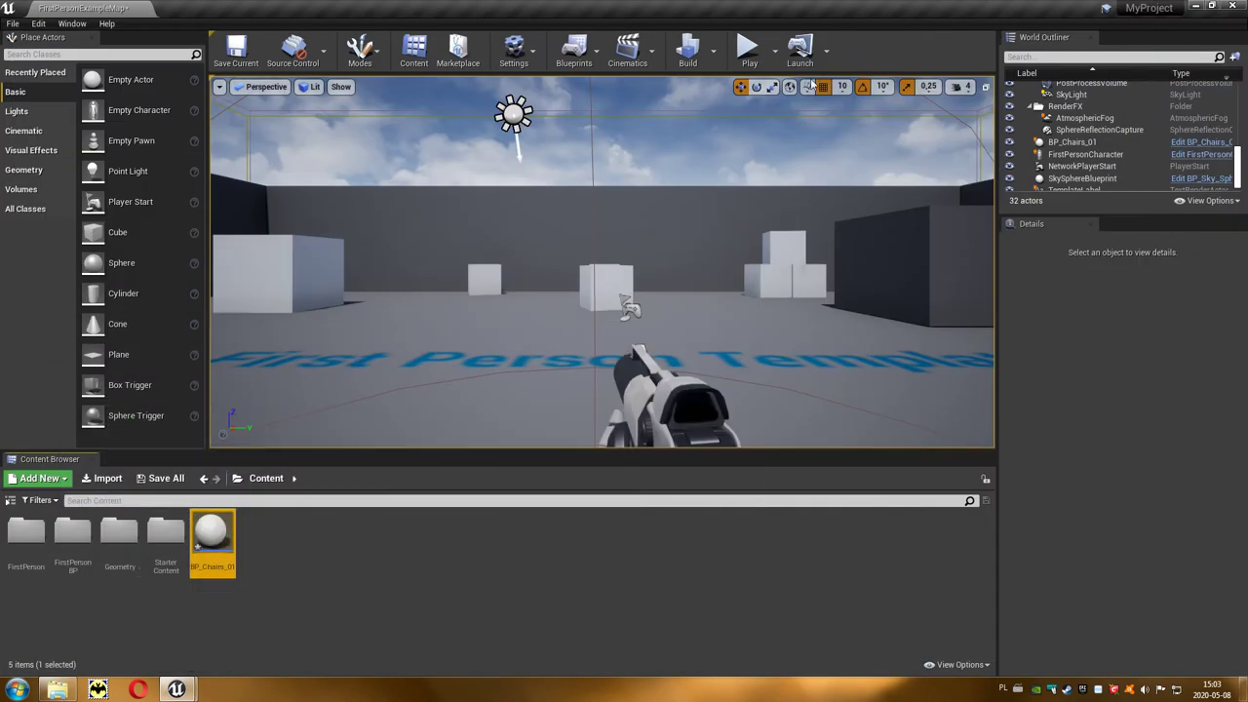
{"action": "left_click", "coordinate": [752, 48]}
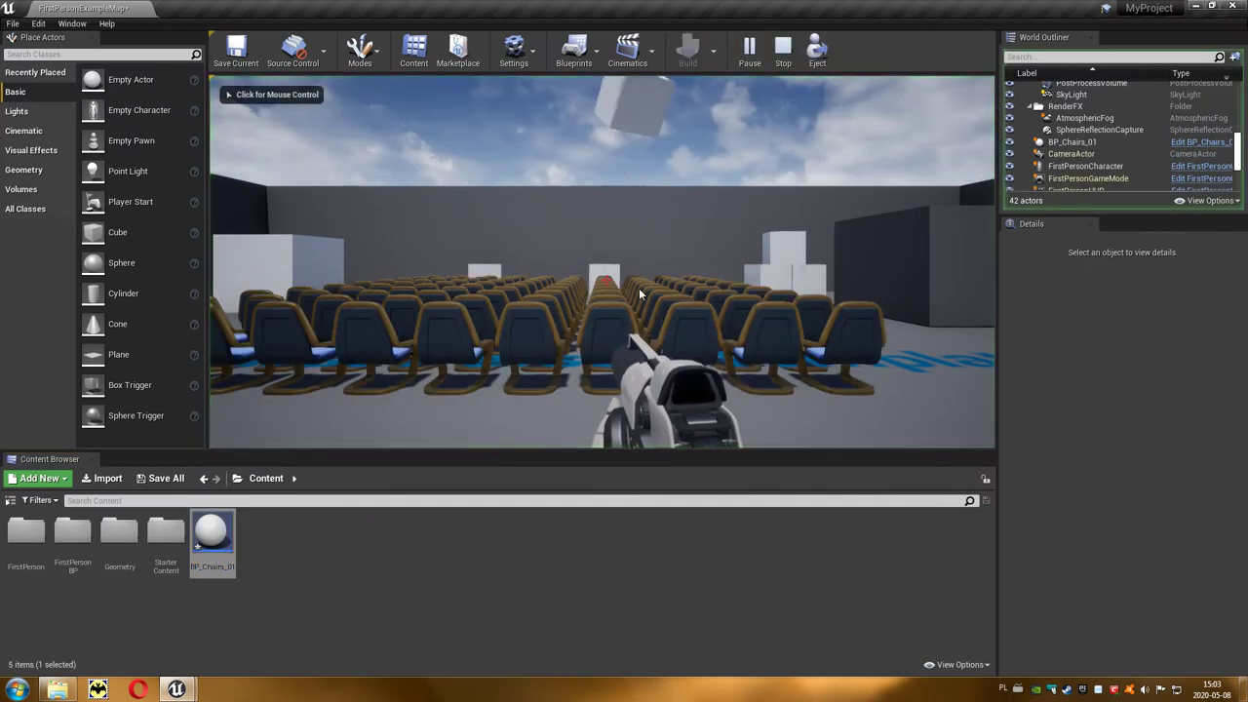
{"action": "left_click", "coordinate": [682, 230]}
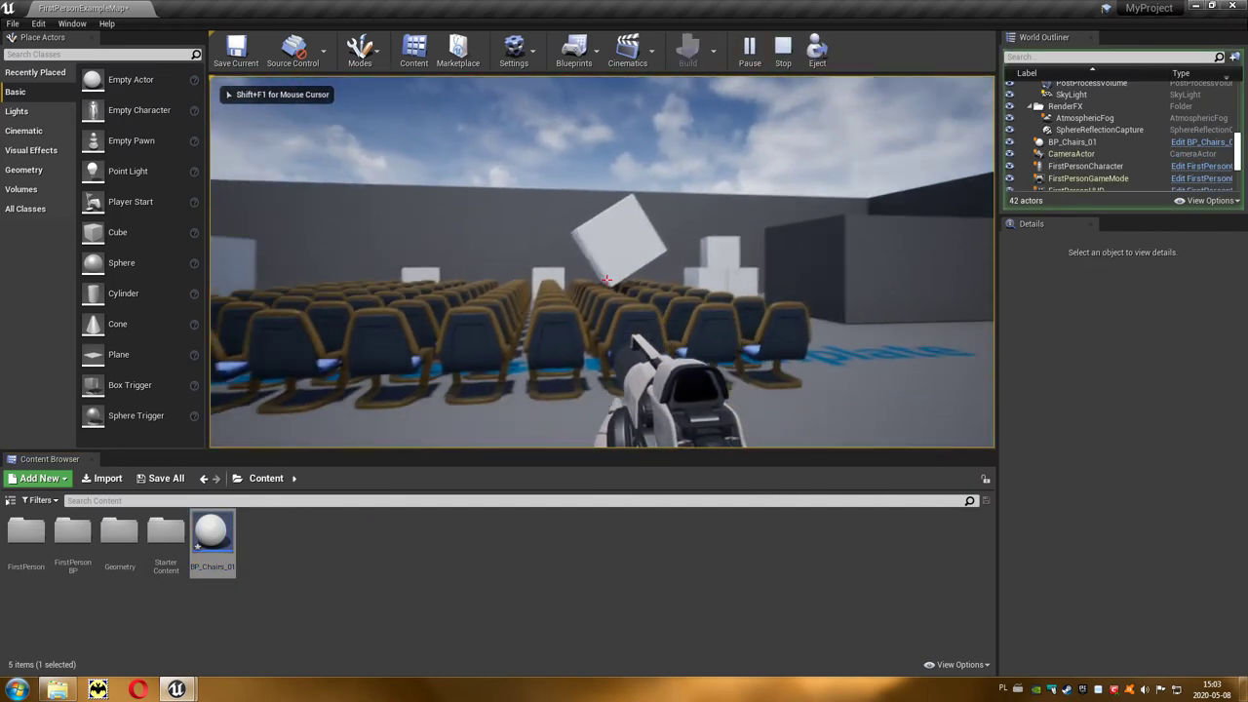
{"action": "key", "text": "Escape"}
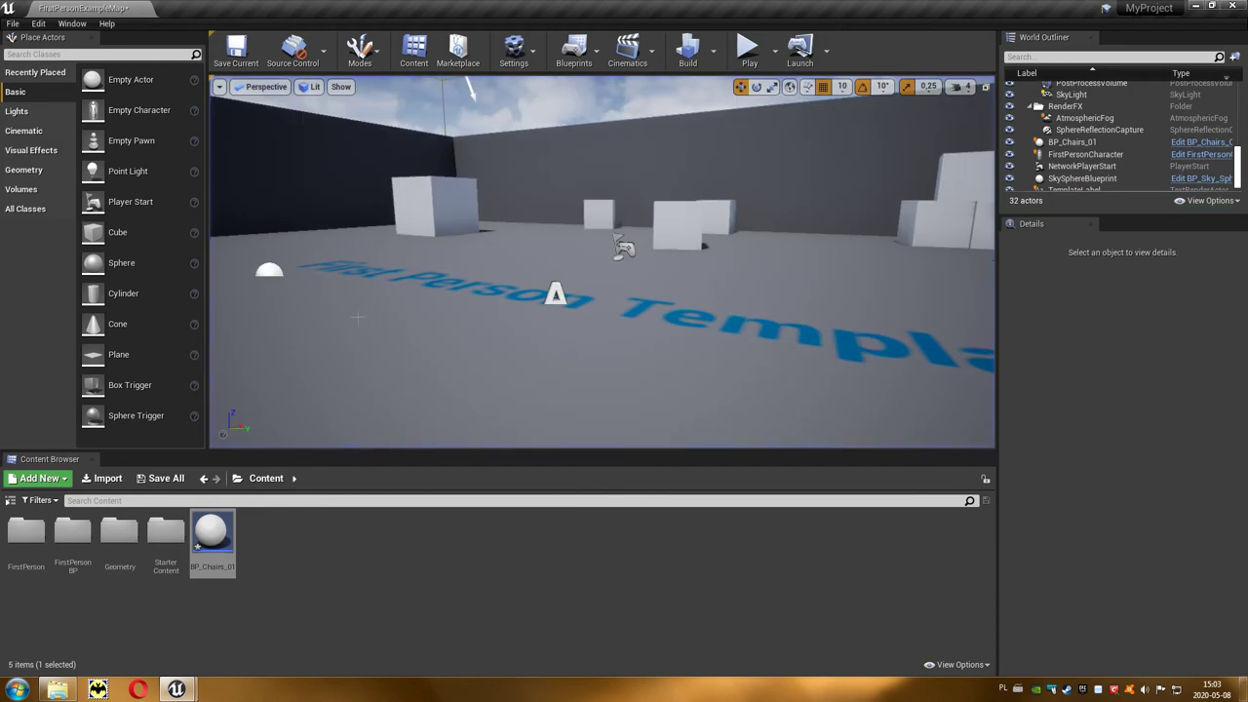
- Select the BP_Chairs_01 actor and play again, walking over and shooting at the 10×10 chair grid
{"action": "right_click_drag", "start_coordinate": [538, 210], "coordinate": [539, 209]}
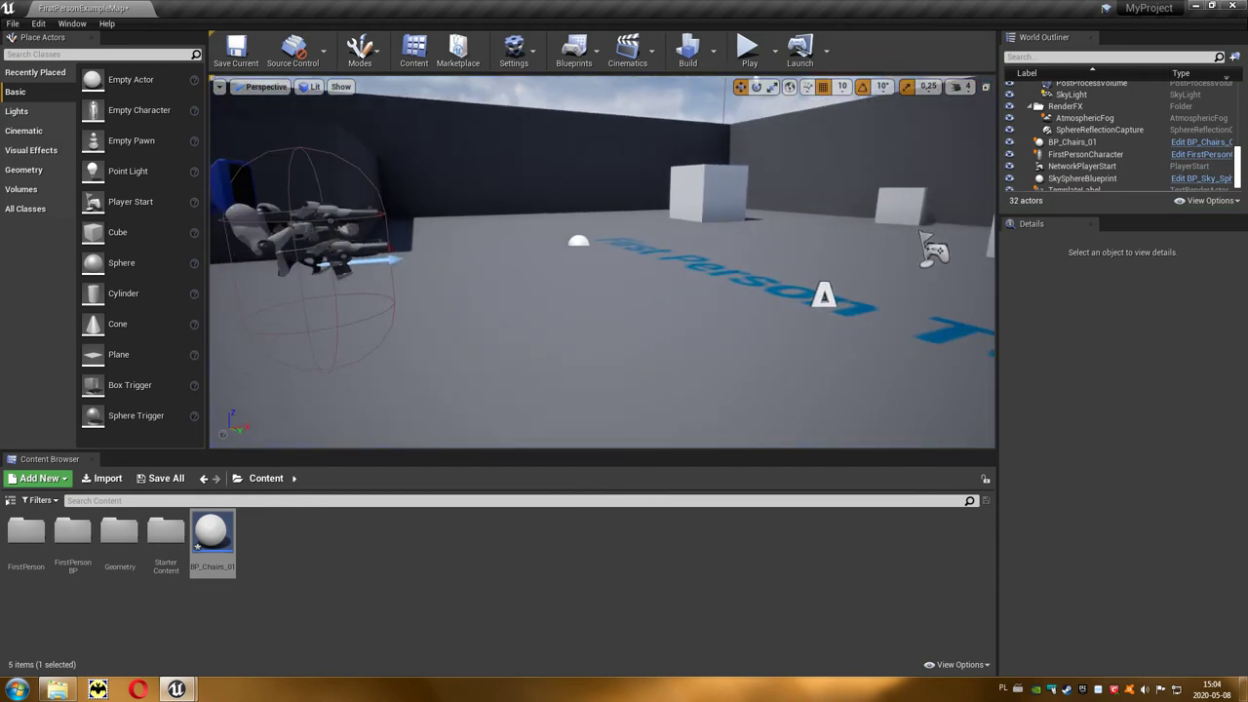
{"action": "left_click", "coordinate": [579, 240]}
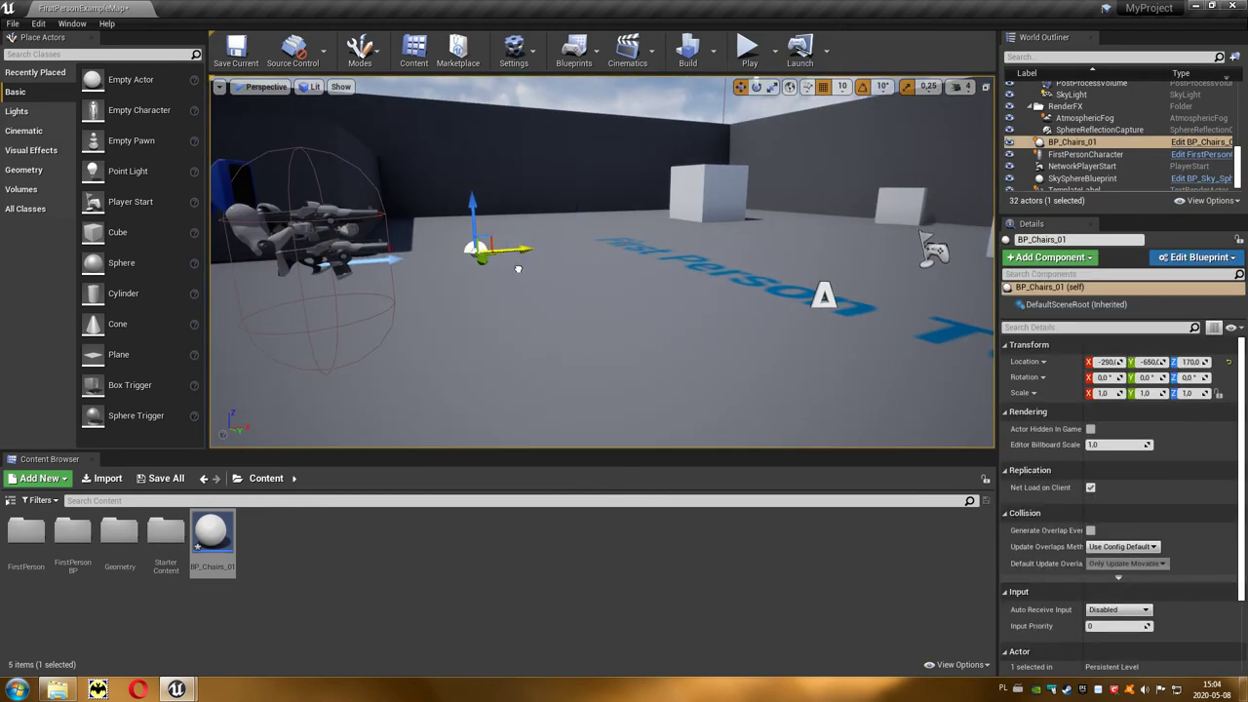
{"action": "left_click", "coordinate": [747, 48]}
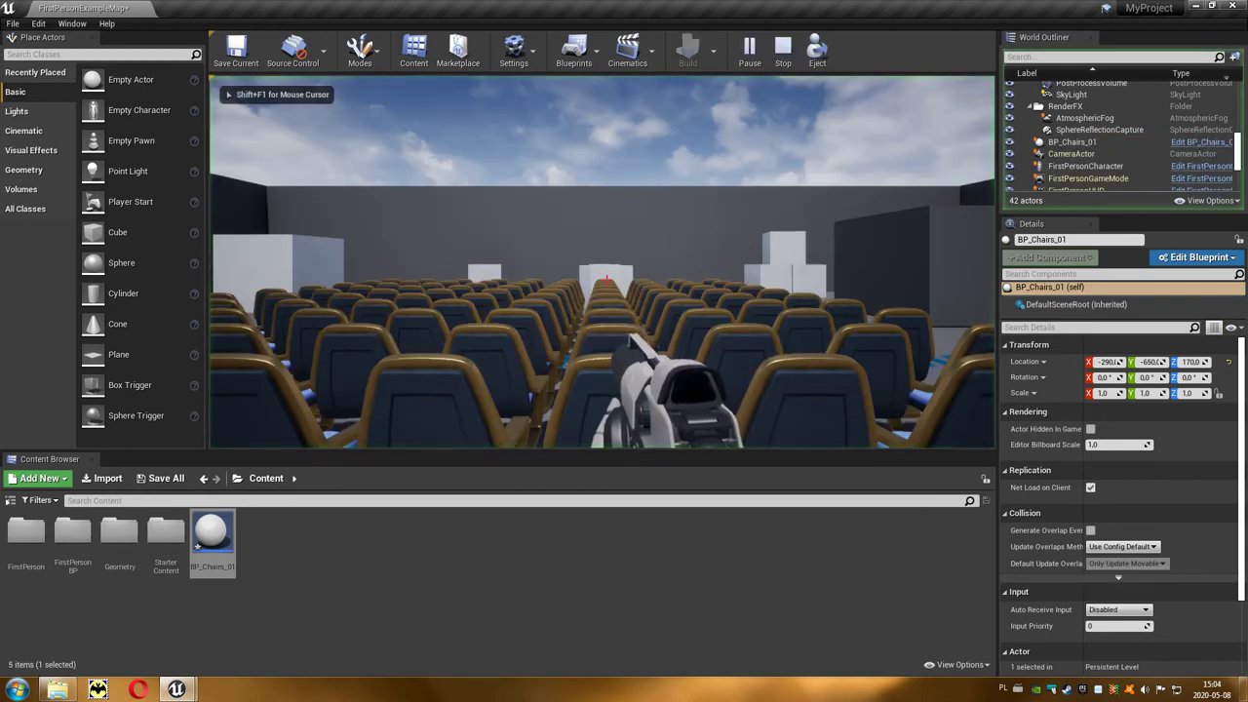
{"action": "key", "text": "s"}
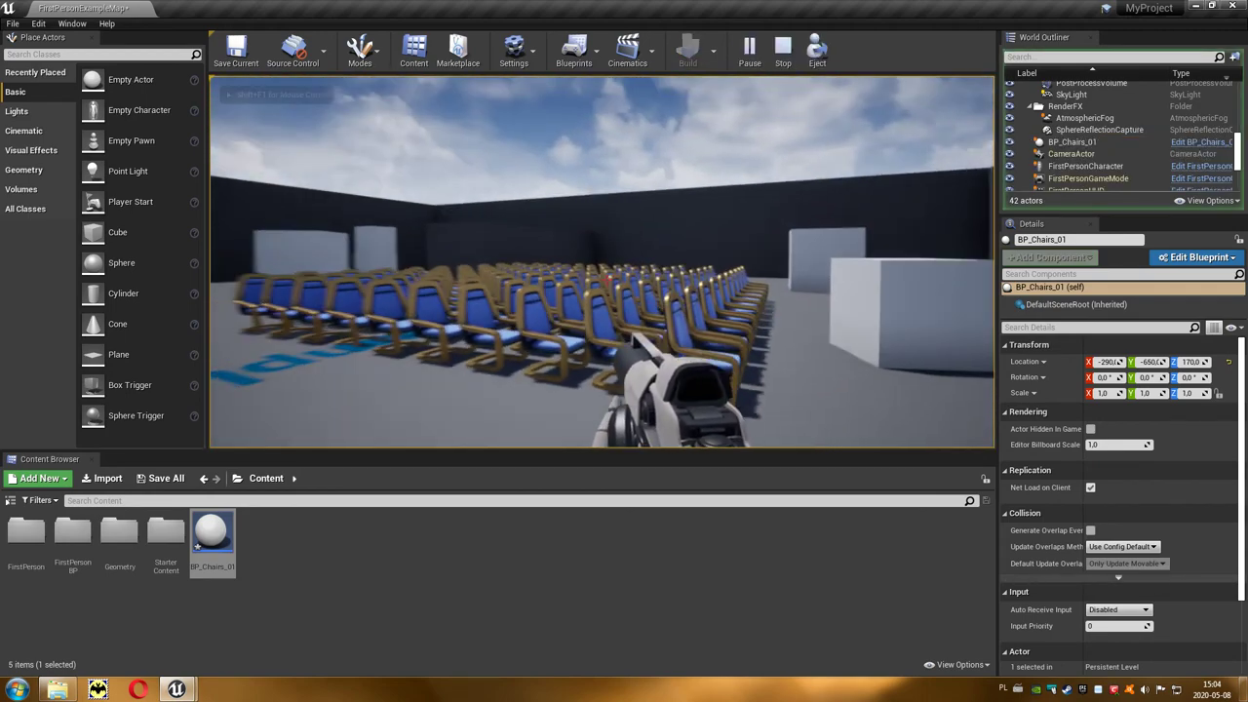
{"action": "left_click", "coordinate": [605, 278]}
{"action": "key", "text": "w"}
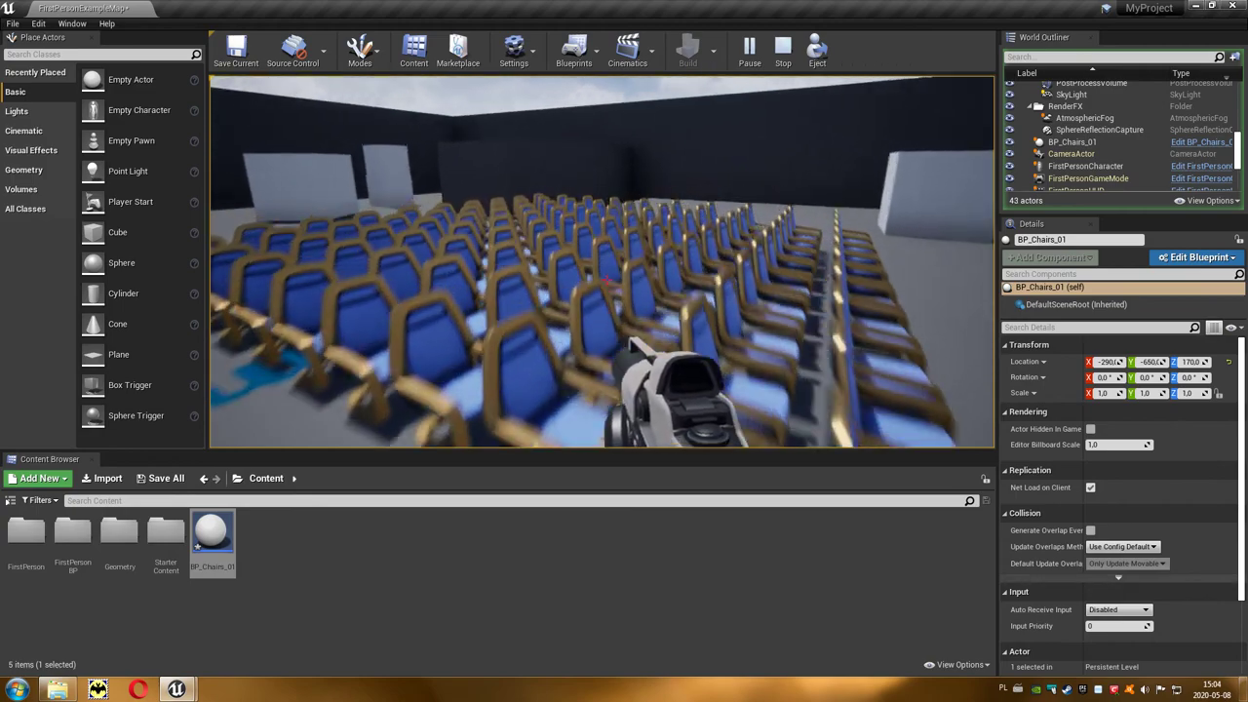
{"action": "key", "text": "s"}
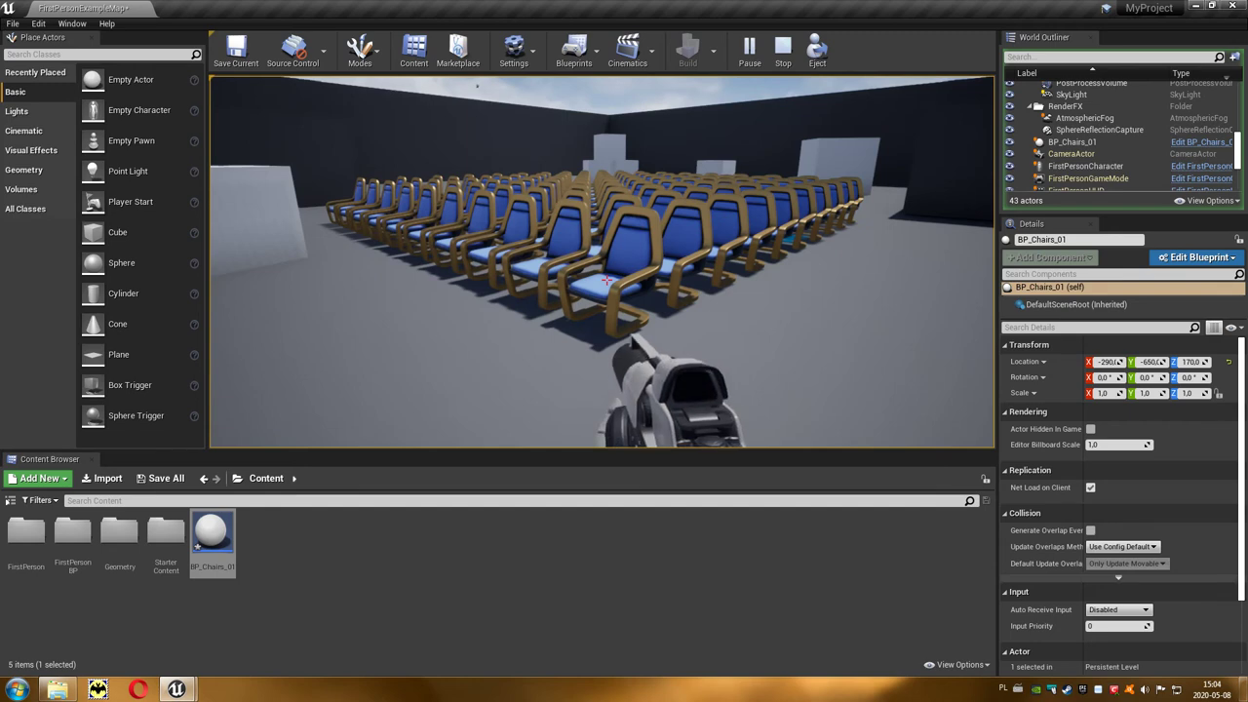
{"action": "key", "text": "Escape"}
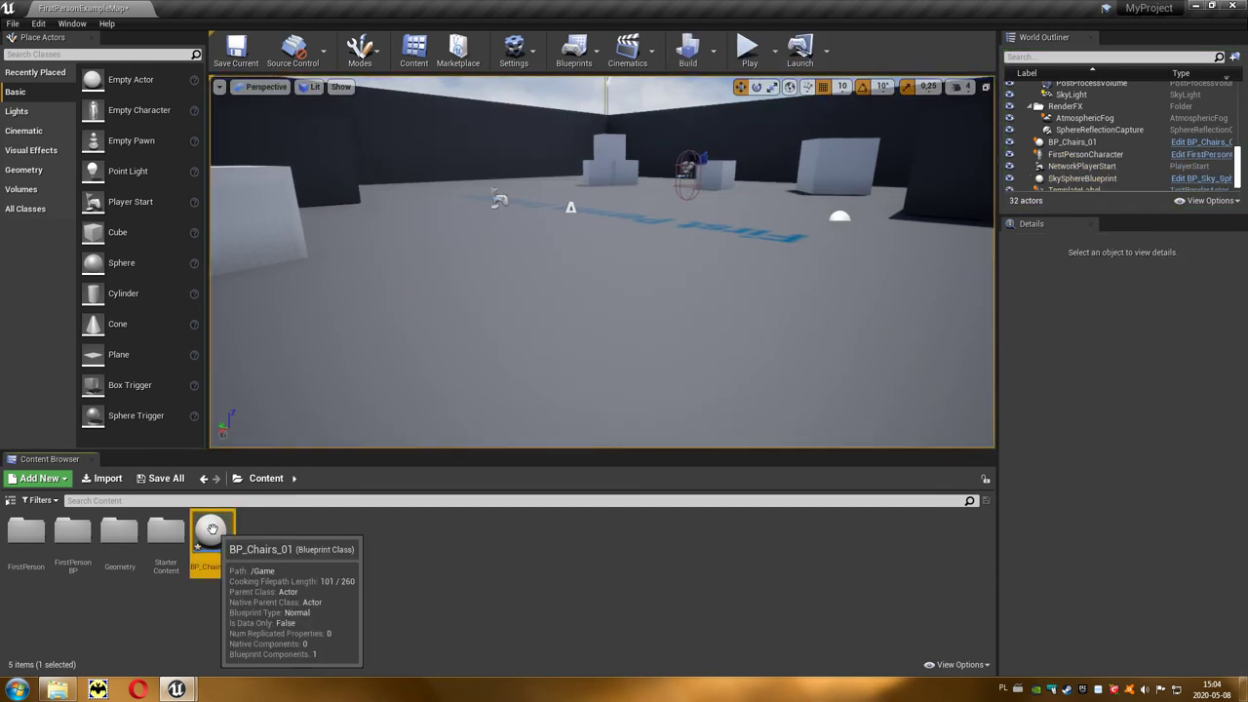
- In BP_Chairs_01, enable Simulate Physics (PhysicsActor preset) on the chair mesh node and recompile
{"action": "double_click", "coordinate": [212, 536]}
{"action": "right_click_drag", "start_coordinate": [597, 430], "coordinate": [298, 457]}
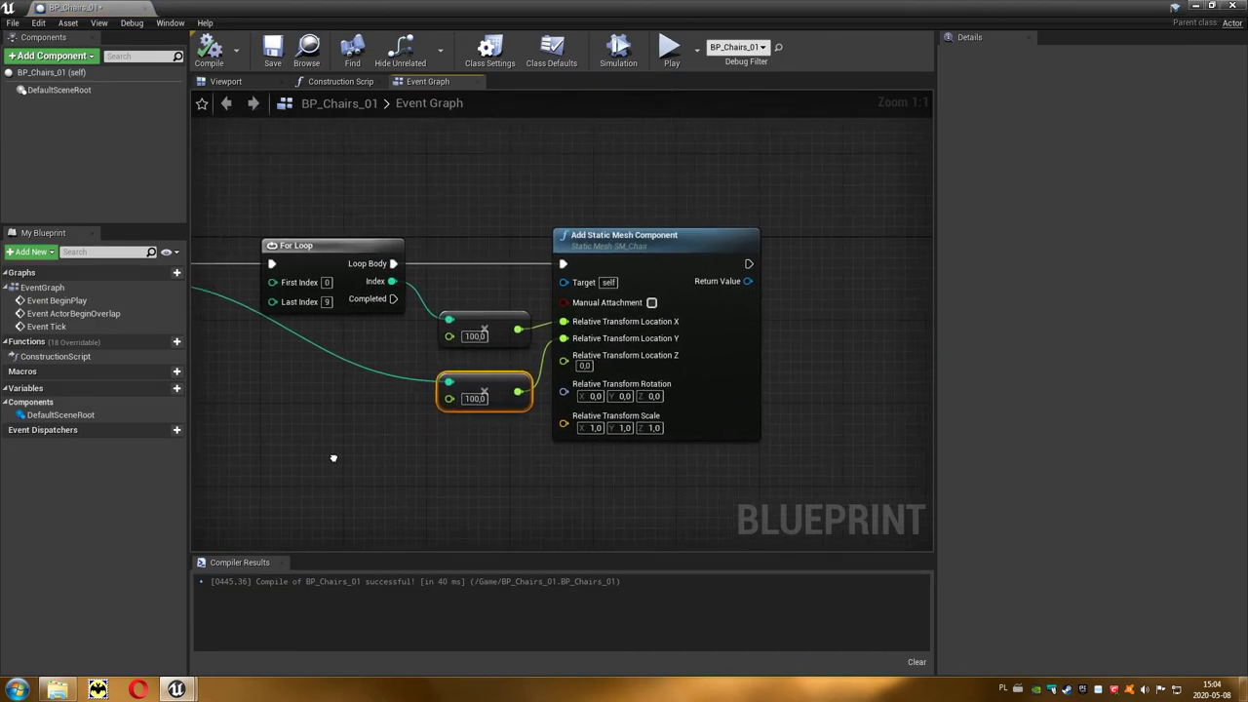
{"action": "left_click", "coordinate": [626, 262]}
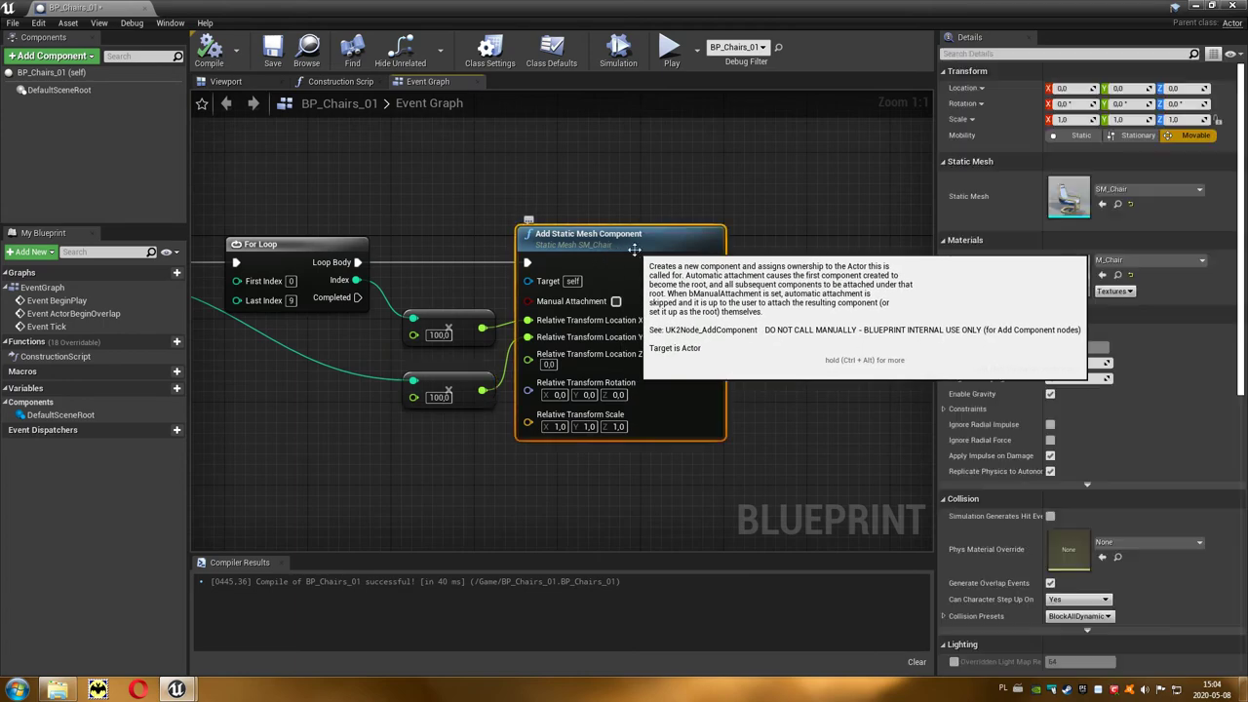
{"action": "right_click_drag", "start_coordinate": [784, 346], "coordinate": [689, 341]}
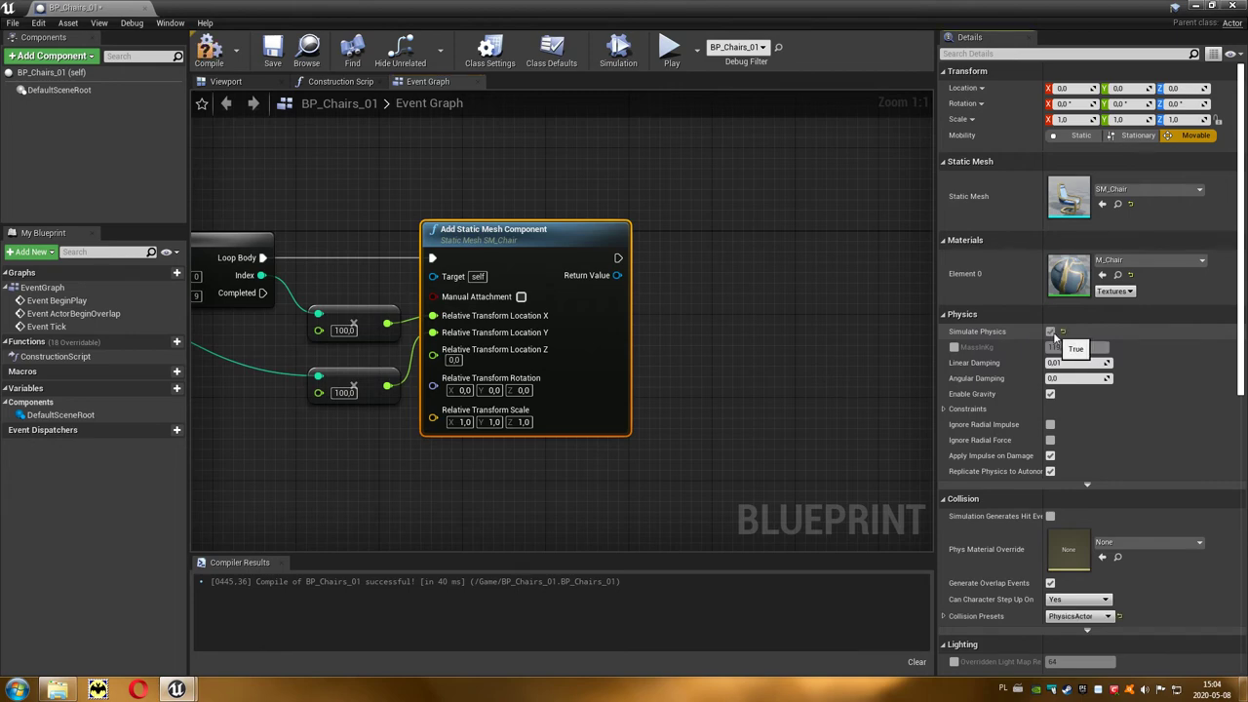
{"action": "left_click", "coordinate": [209, 50]}
- Close the Blueprint editor and play the level, shooting chairs to knock them into the air
{"action": "left_click", "coordinate": [1236, 6]}
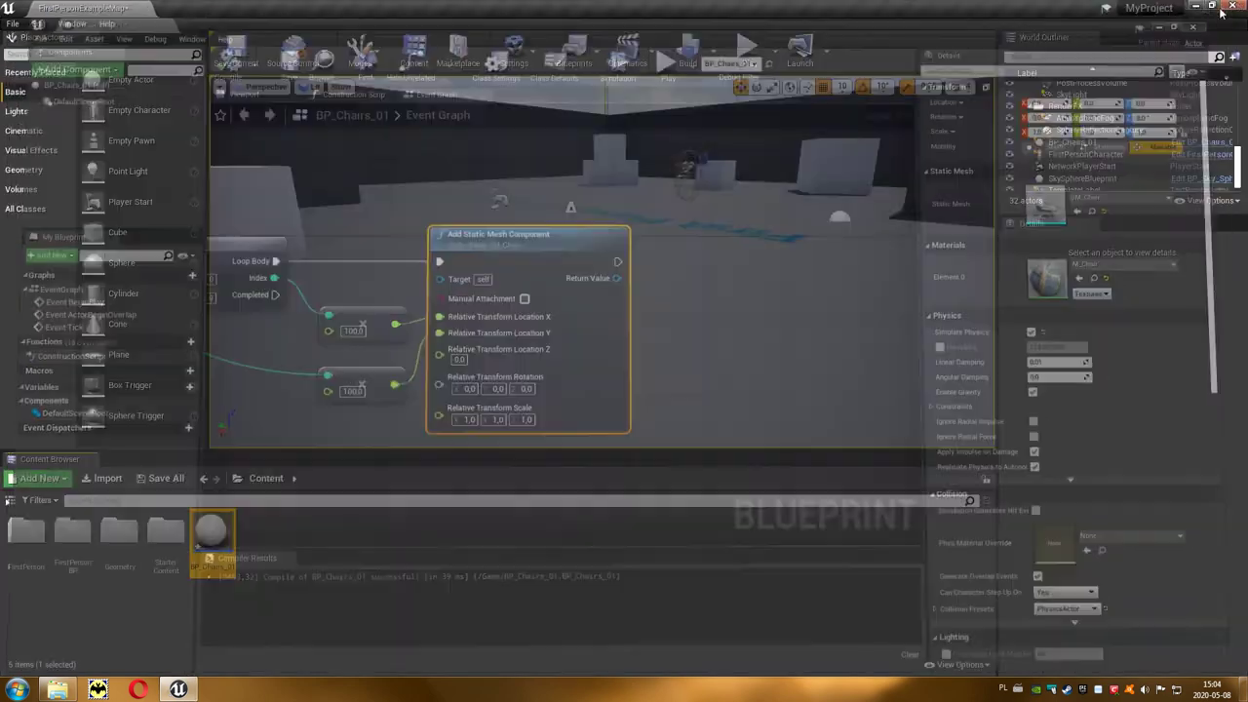
{"action": "left_click", "coordinate": [753, 47]}
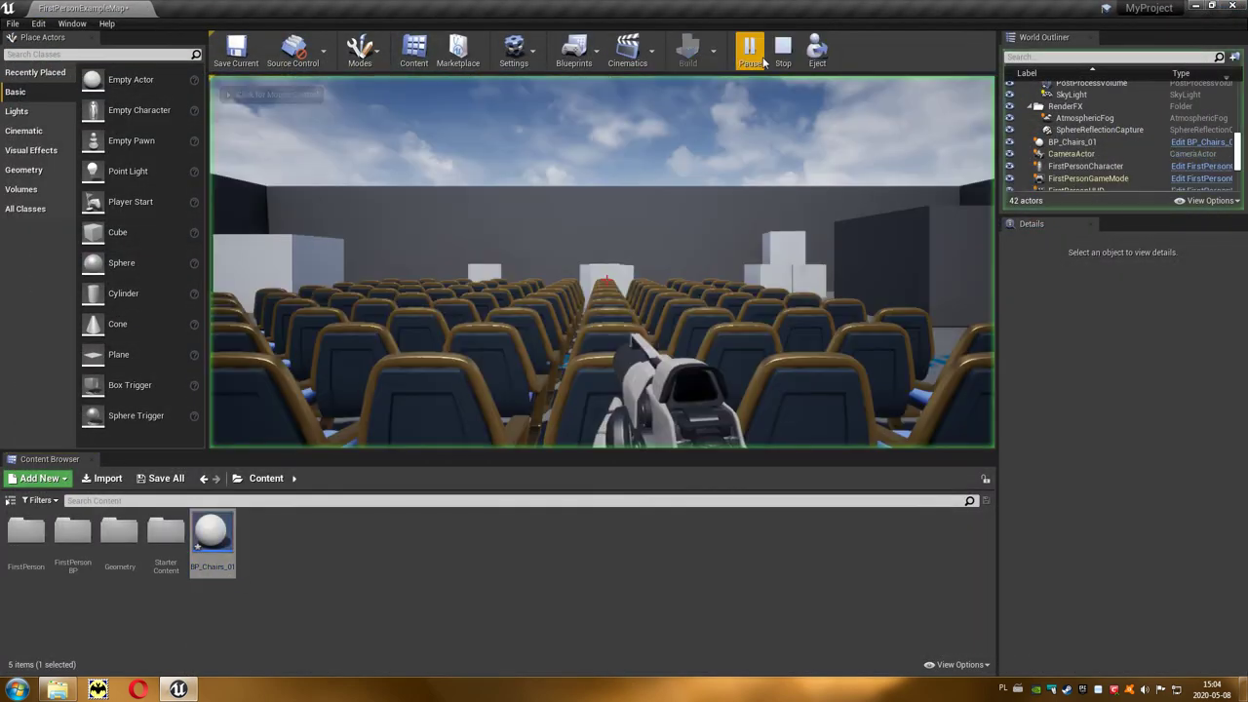
{"action": "left_click", "coordinate": [694, 215]}
{"action": "key", "text": "s"}
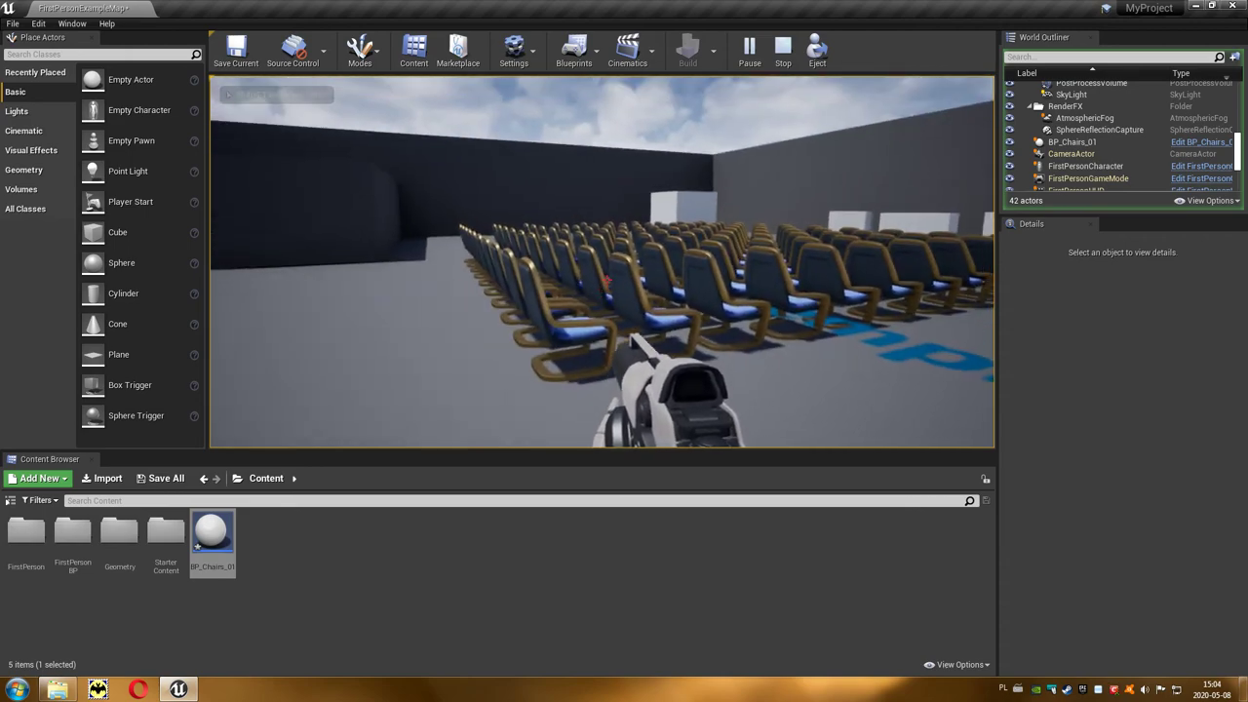
{"action": "left_click", "coordinate": [606, 280]}
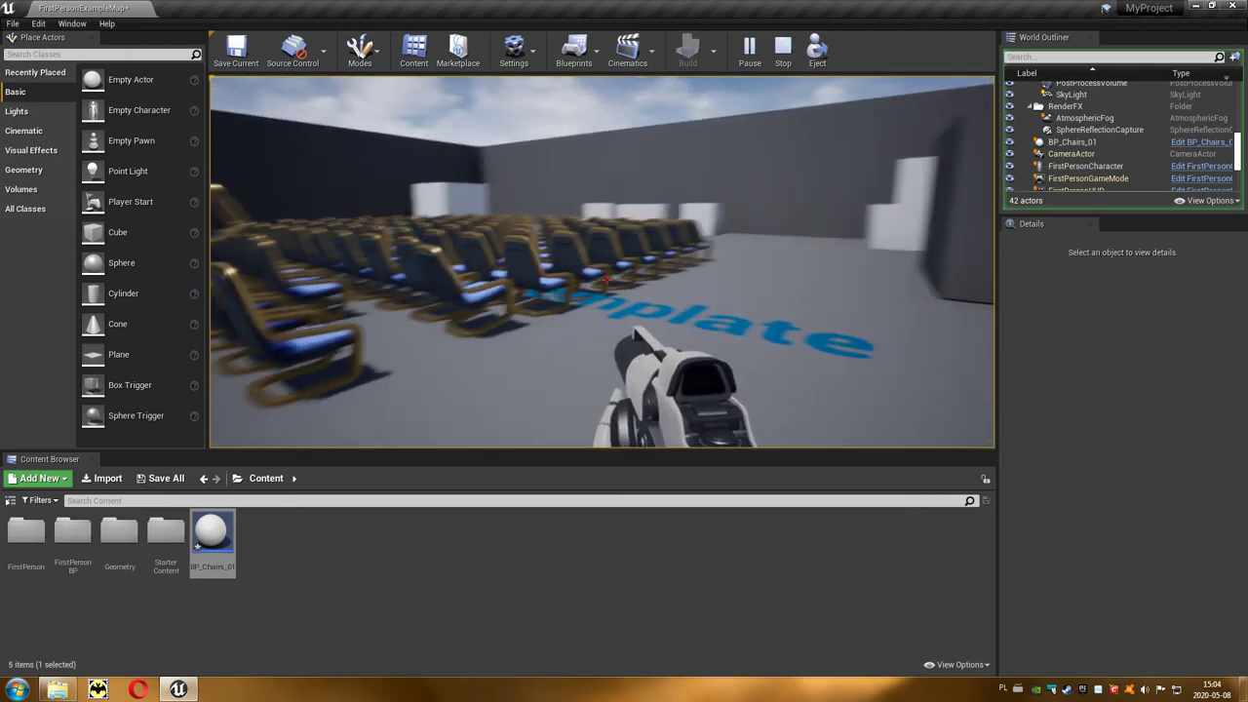
{"action": "left_click", "coordinate": [607, 280]}
{"action": "key", "text": "w"}
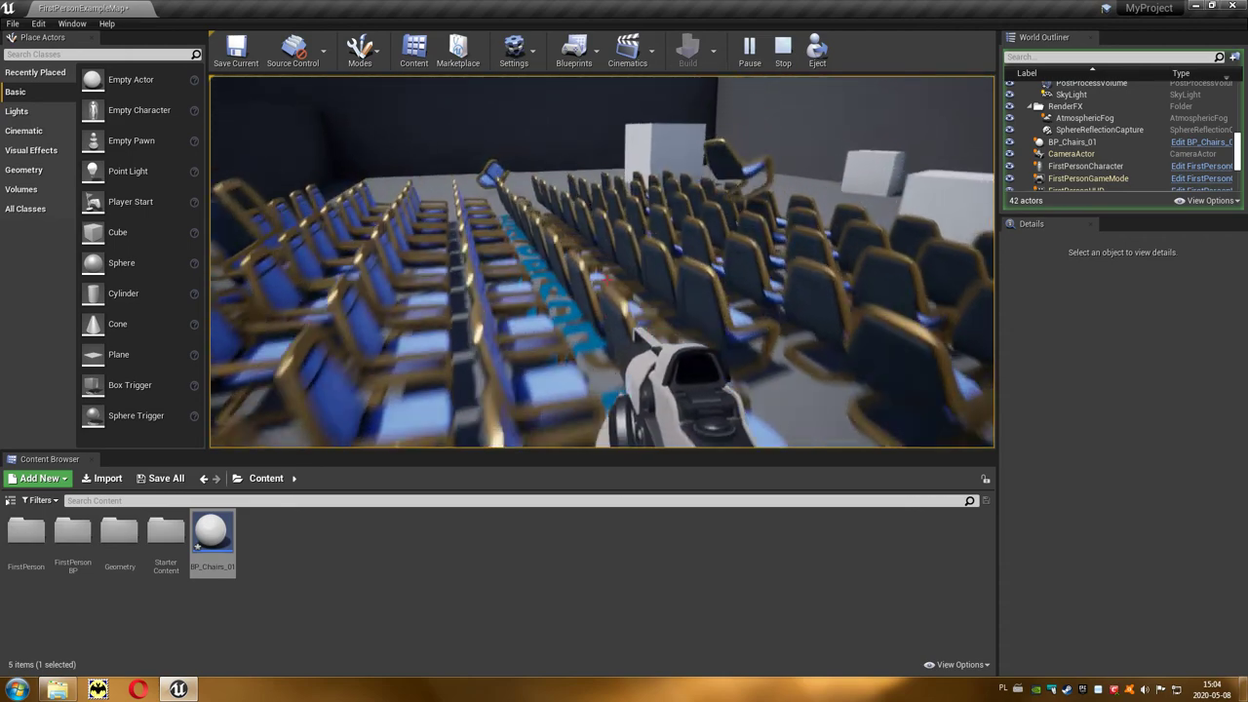
{"action": "key", "text": "space"}
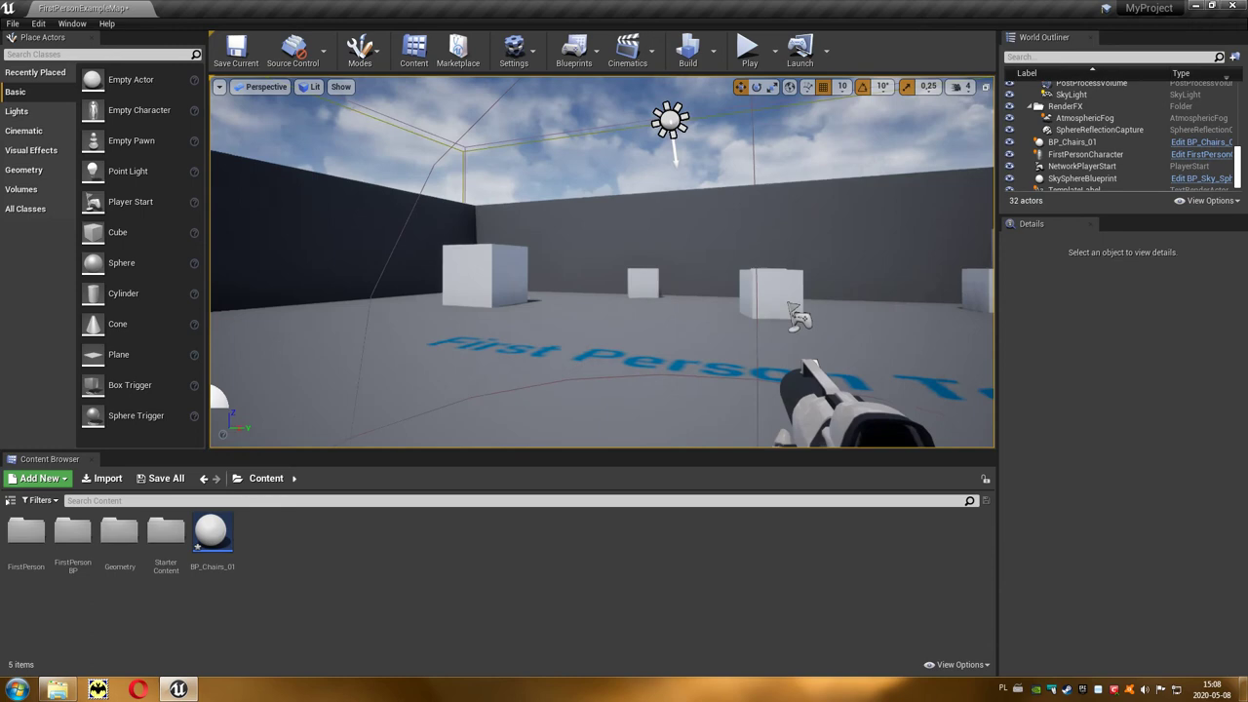
- Reopen BP_Chairs_01 and remove both For Loops, the multiplies and Add Static Mesh Component from the Event Graph
{"action": "right_click_drag", "start_coordinate": [791, 305], "coordinate": [546, 312]}
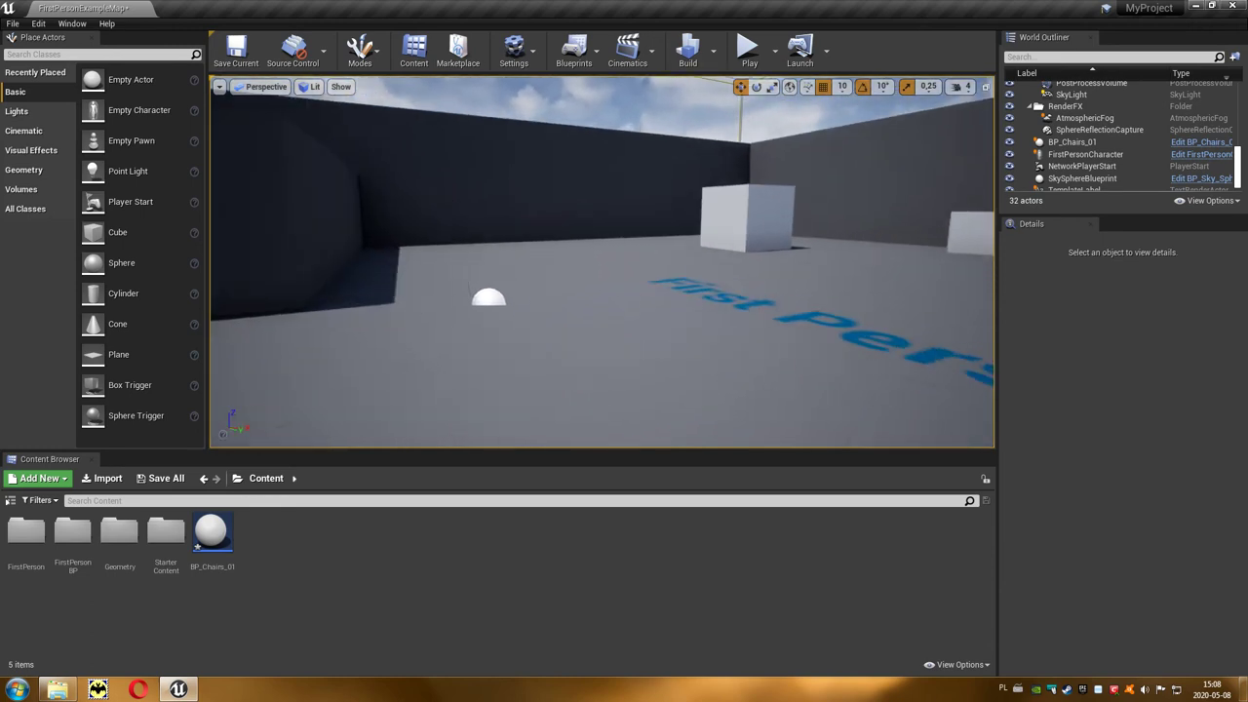
{"action": "left_click", "coordinate": [624, 267]}
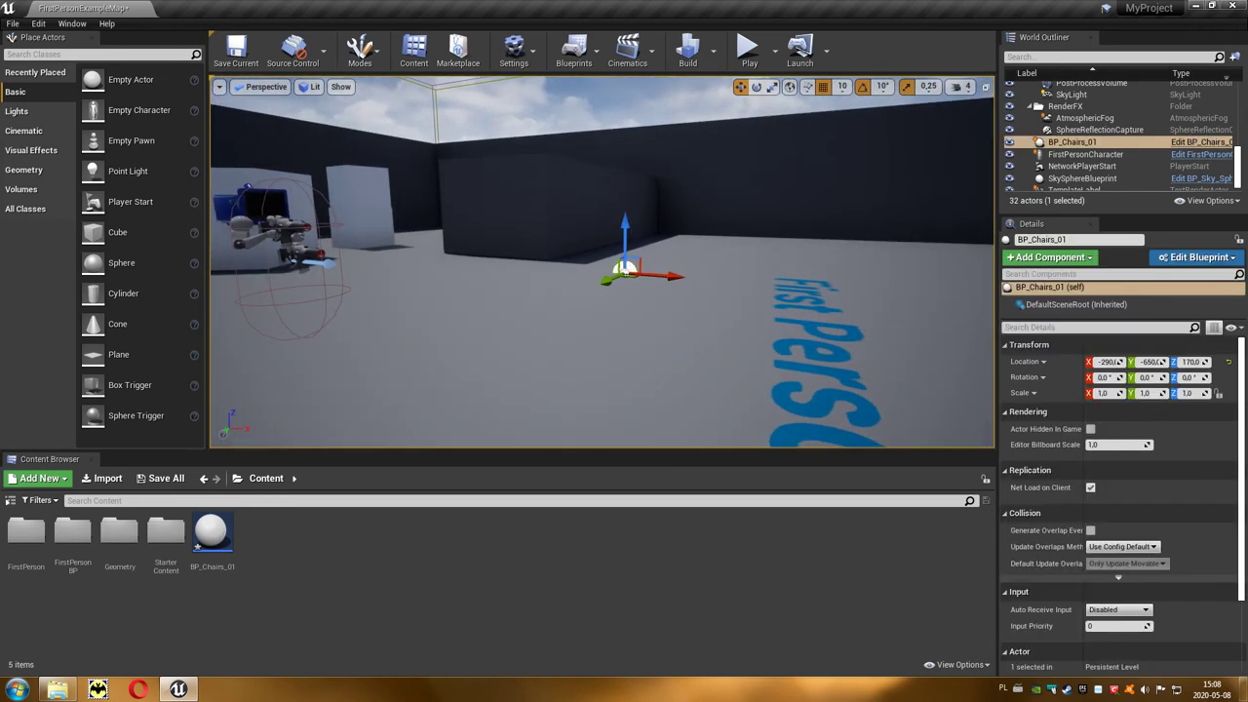
{"action": "double_click", "coordinate": [213, 532]}
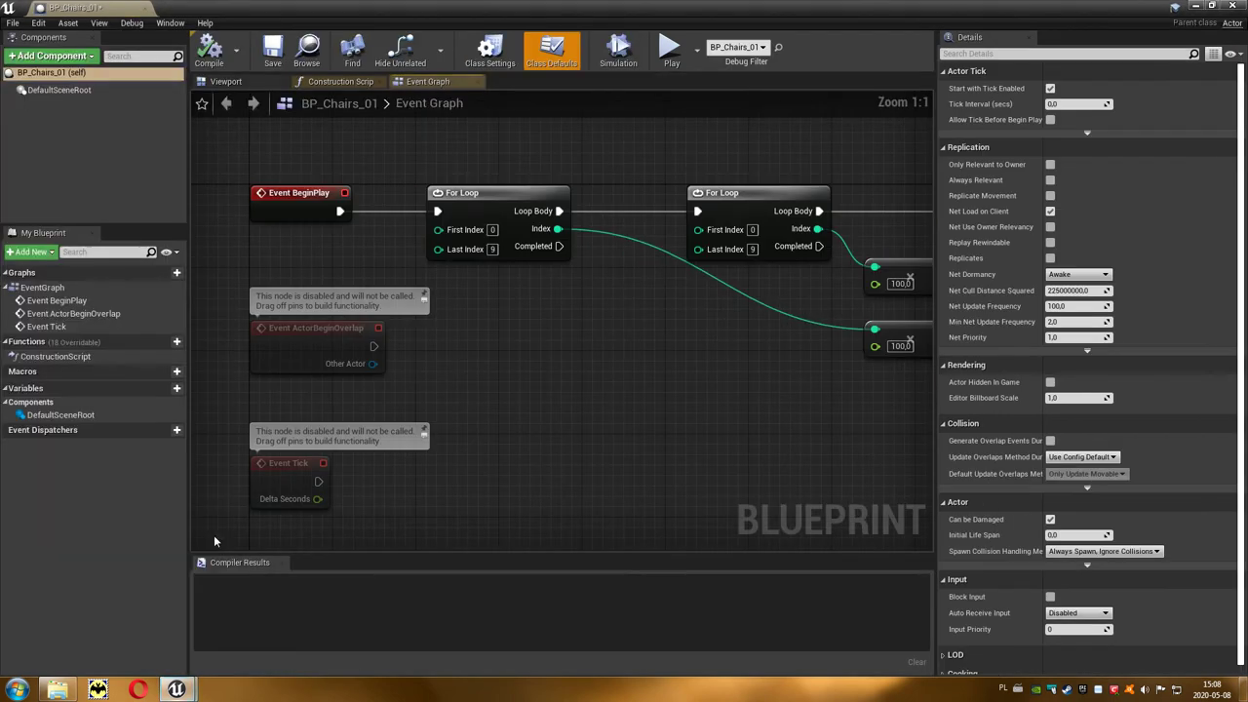
{"action": "right_click_drag", "start_coordinate": [495, 457], "coordinate": [468, 412]}
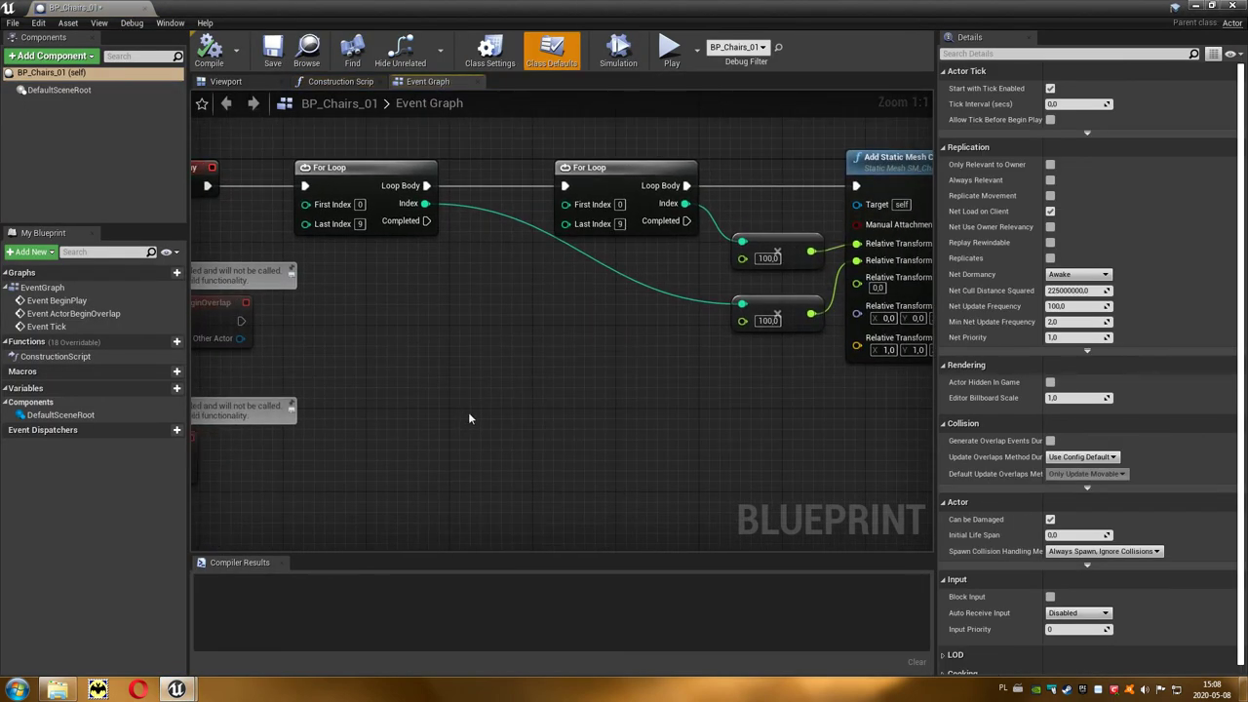
{"action": "scroll", "coordinate": [434, 244], "scroll_direction": "down", "scroll_amount": 1}
{"action": "left_click_drag", "start_coordinate": [410, 145], "coordinate": [635, 302]}
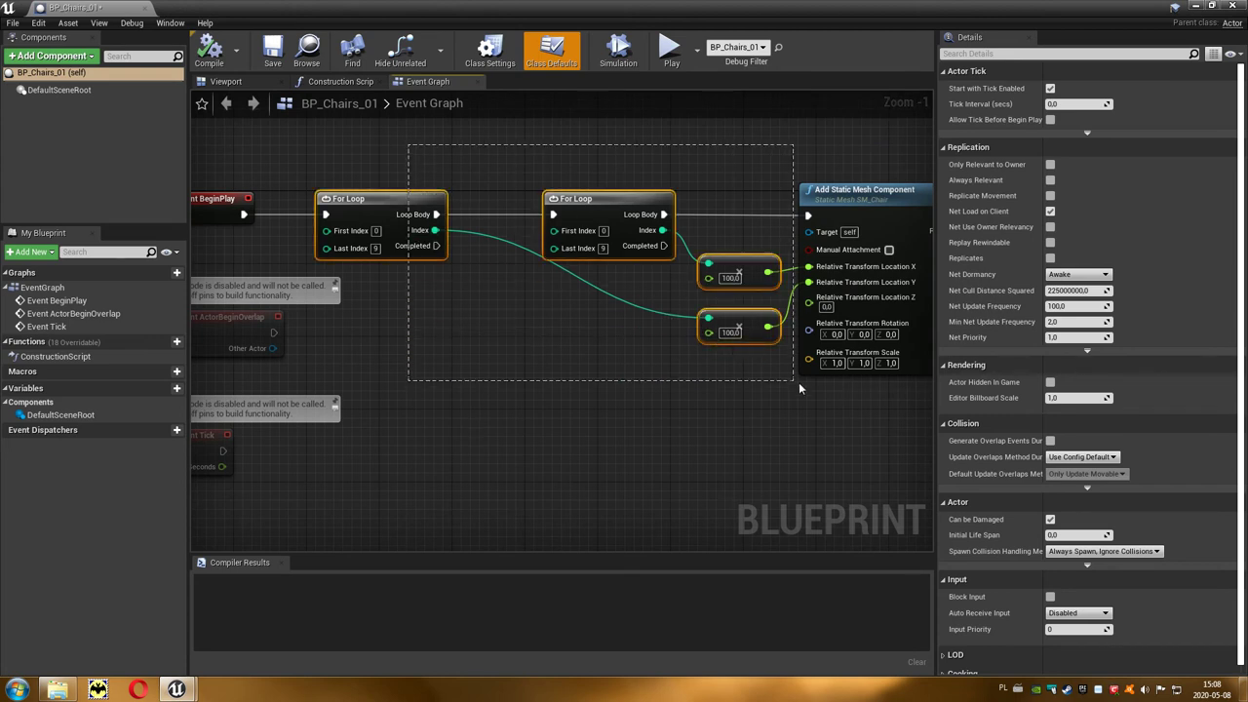
{"action": "left_click_drag", "start_coordinate": [799, 382], "coordinate": [856, 402]}
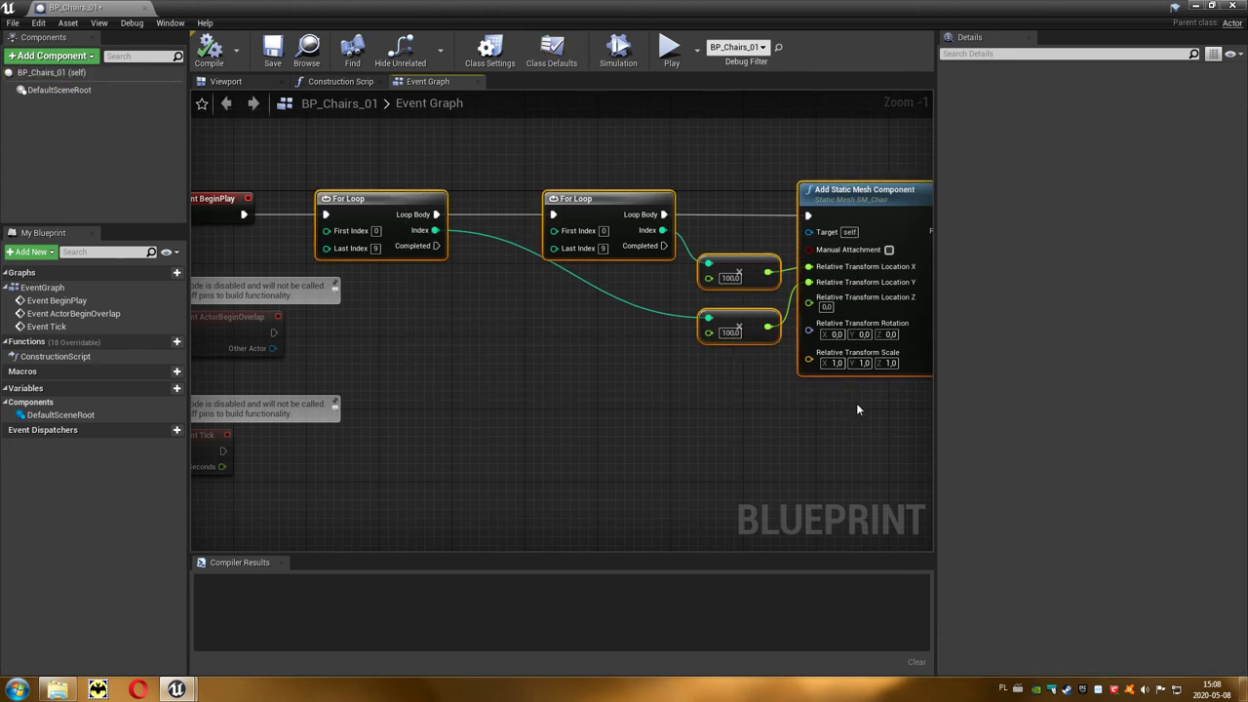
{"action": "key", "text": "Delete"}
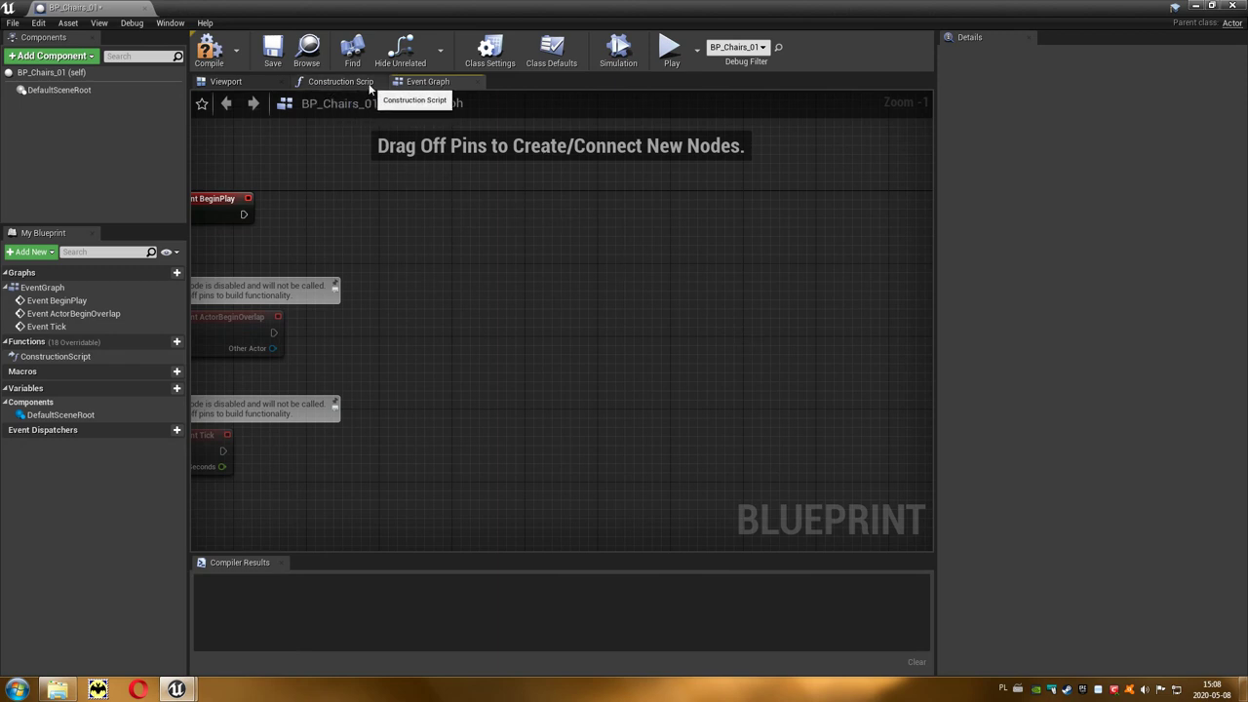
- Paste the loop, multiply and mesh nodes into the Construction Script beside its entry node
{"action": "left_click", "coordinate": [330, 86]}
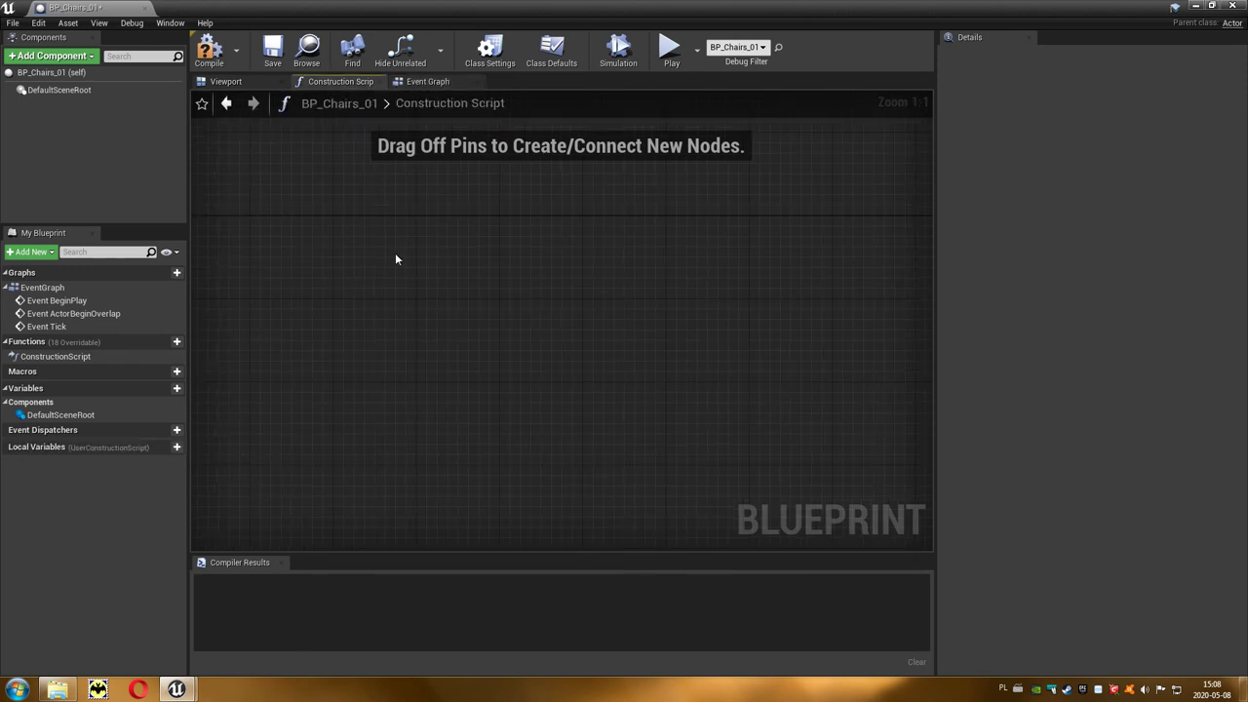
{"action": "right_click_drag", "start_coordinate": [547, 296], "coordinate": [694, 371]}
{"action": "right_click_drag", "start_coordinate": [397, 377], "coordinate": [557, 362]}
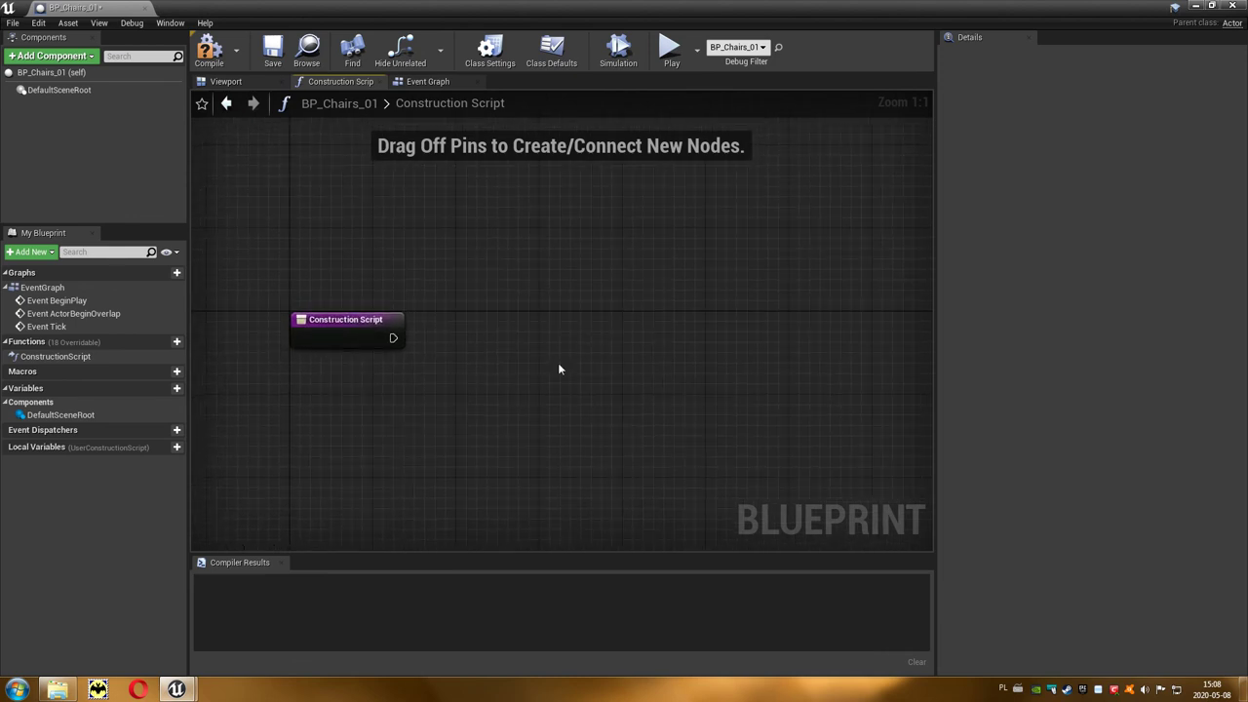
{"action": "left_click", "coordinate": [389, 340]}
{"action": "right_click_drag", "start_coordinate": [480, 406], "coordinate": [421, 378]}
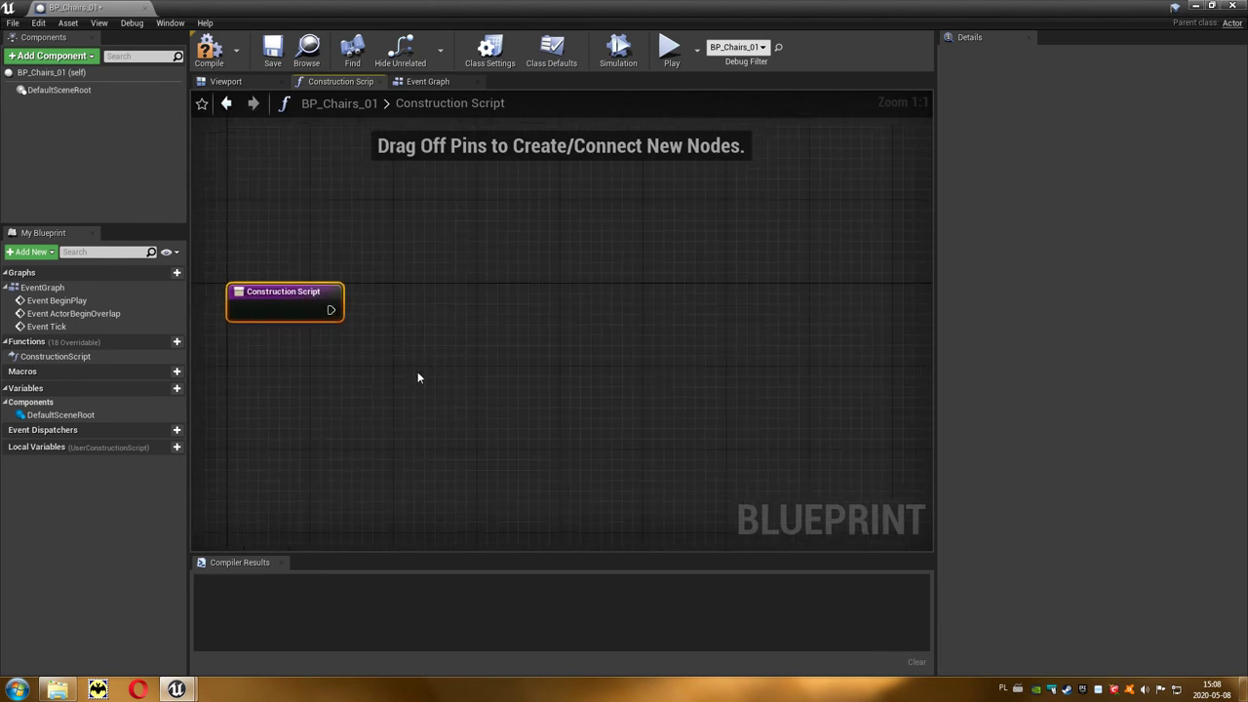
{"action": "scroll", "coordinate": [425, 379], "scroll_direction": "down", "scroll_amount": 1}
{"action": "key", "text": "ctrl+v"}
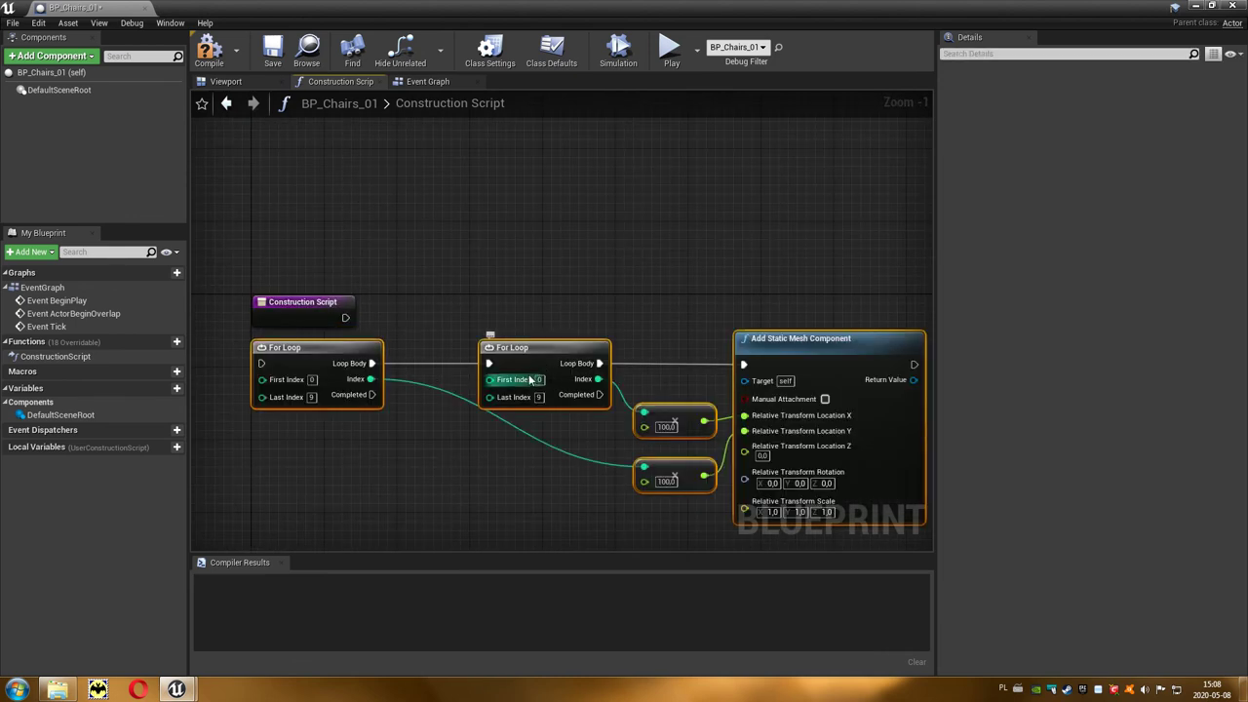
{"action": "left_click_drag", "start_coordinate": [527, 344], "coordinate": [658, 303]}
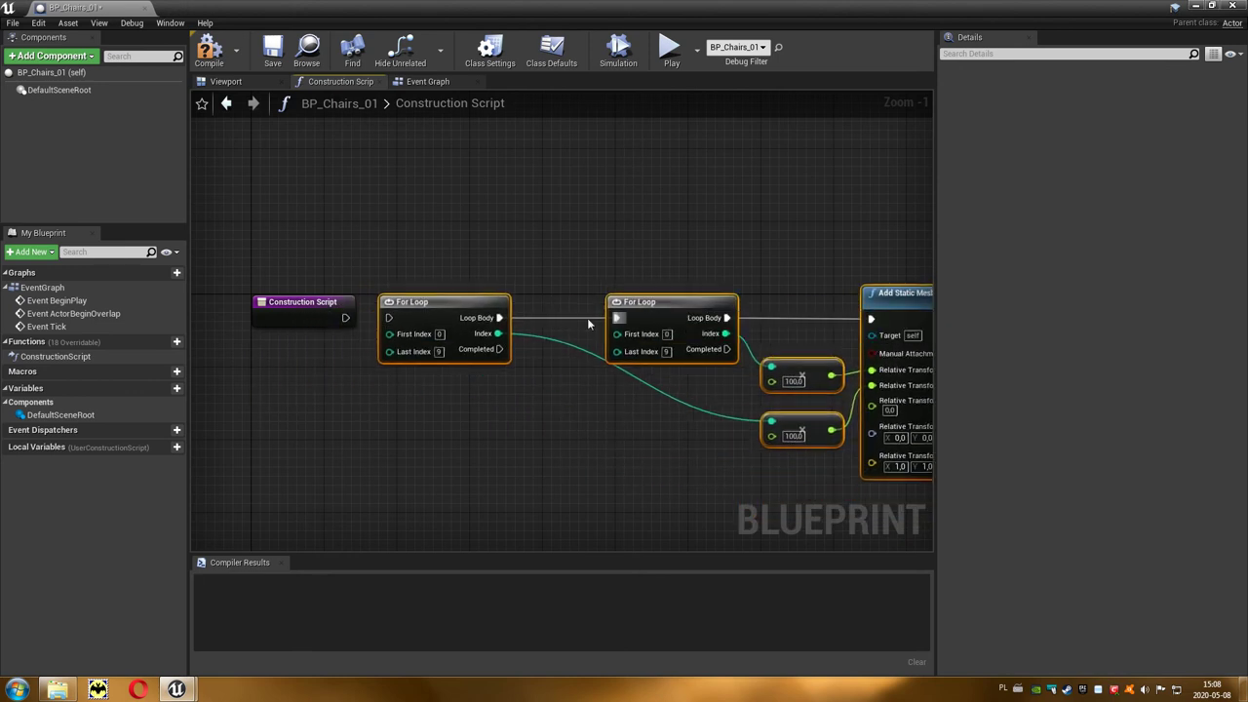
- Wire the Construction Script entry to the outer For Loop and select Add Static Mesh Component
{"action": "left_click_drag", "start_coordinate": [346, 318], "coordinate": [388, 318]}
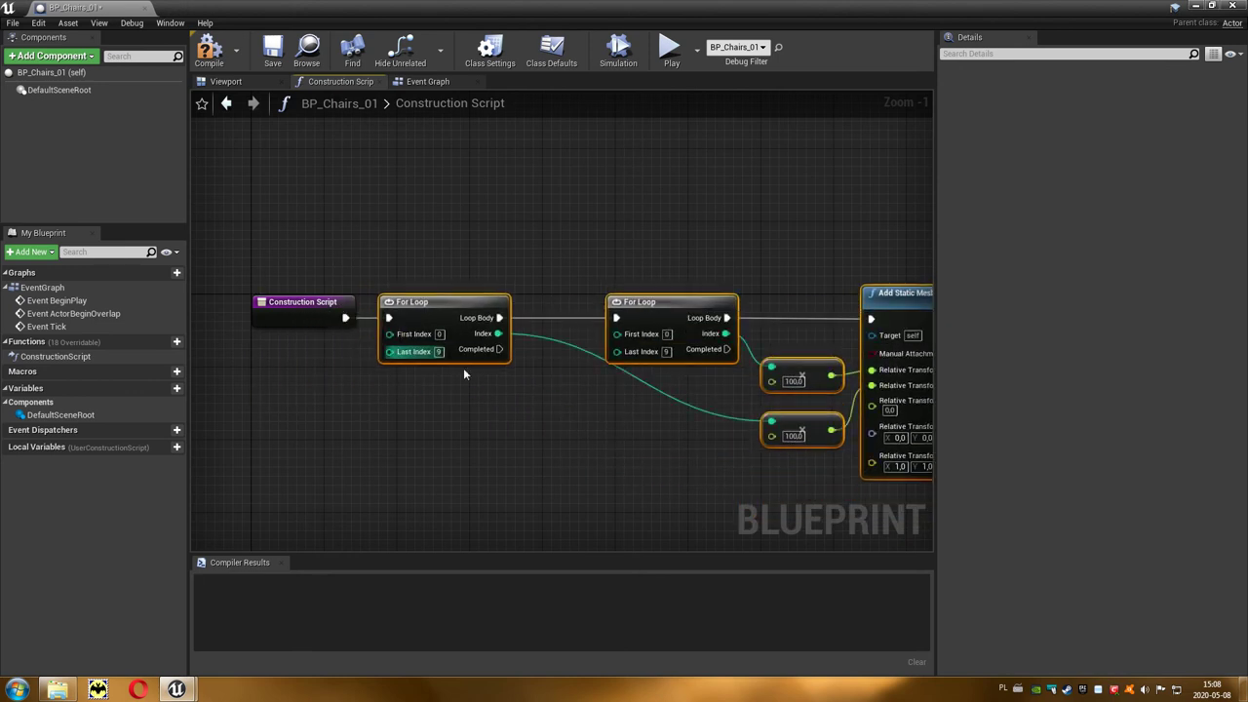
{"action": "mouse_move", "coordinate": [605, 435]}
{"action": "right_mouse_down"}
{"action": "mouse_move", "coordinate": [383, 415]}
{"action": "mouse_move", "coordinate": [481, 424]}
{"action": "right_mouse_up"}
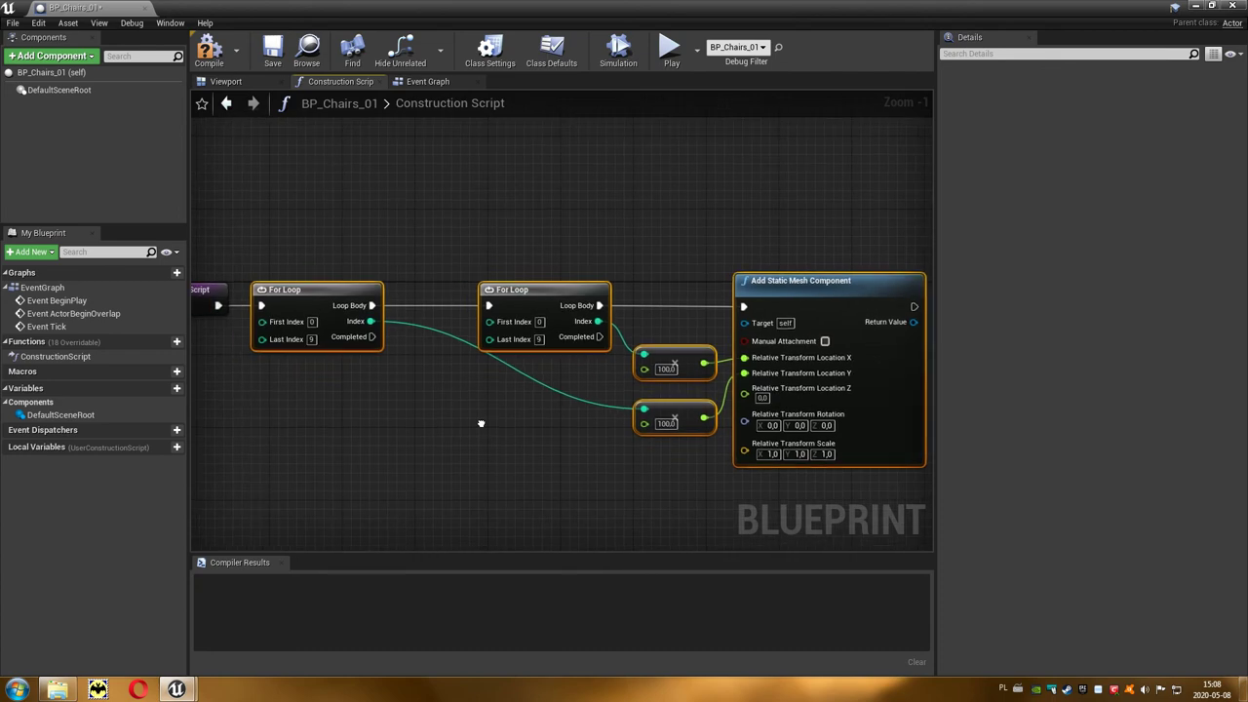
{"action": "left_click", "coordinate": [803, 296]}
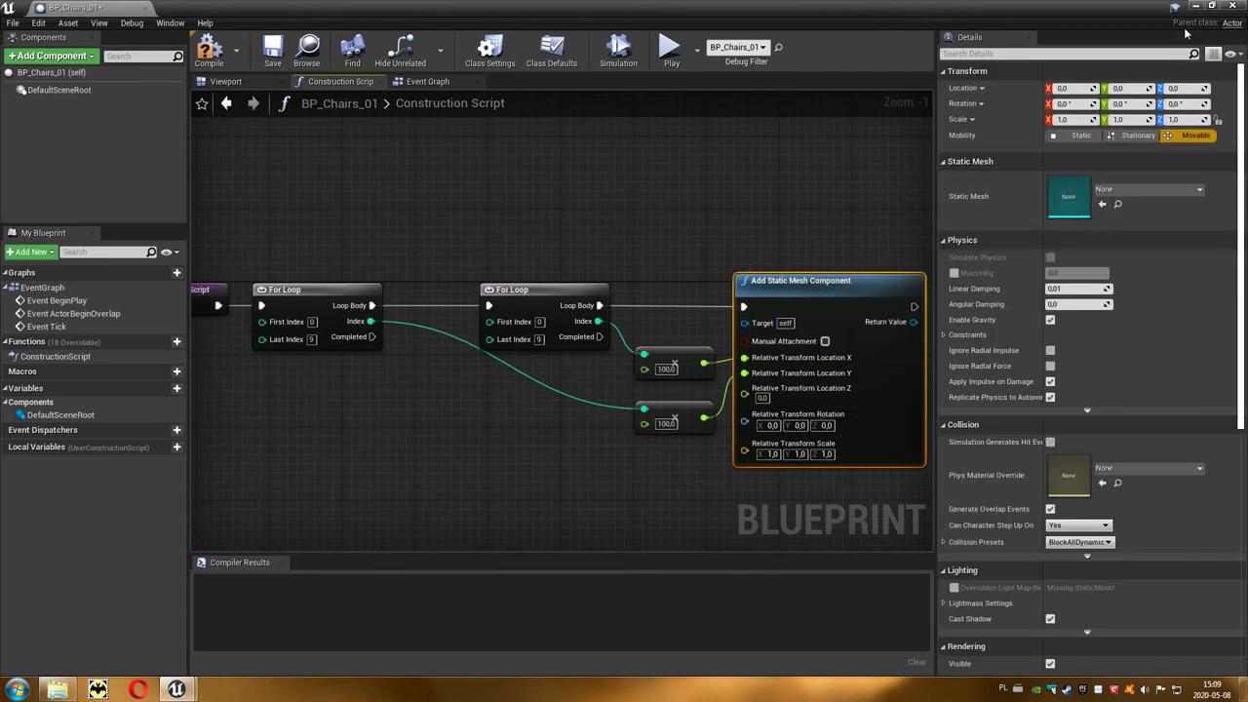
- Assign the SM_Chair mesh from StarterContent > Props to the Add Static Mesh Component node
{"action": "left_click", "coordinate": [1212, 7]}
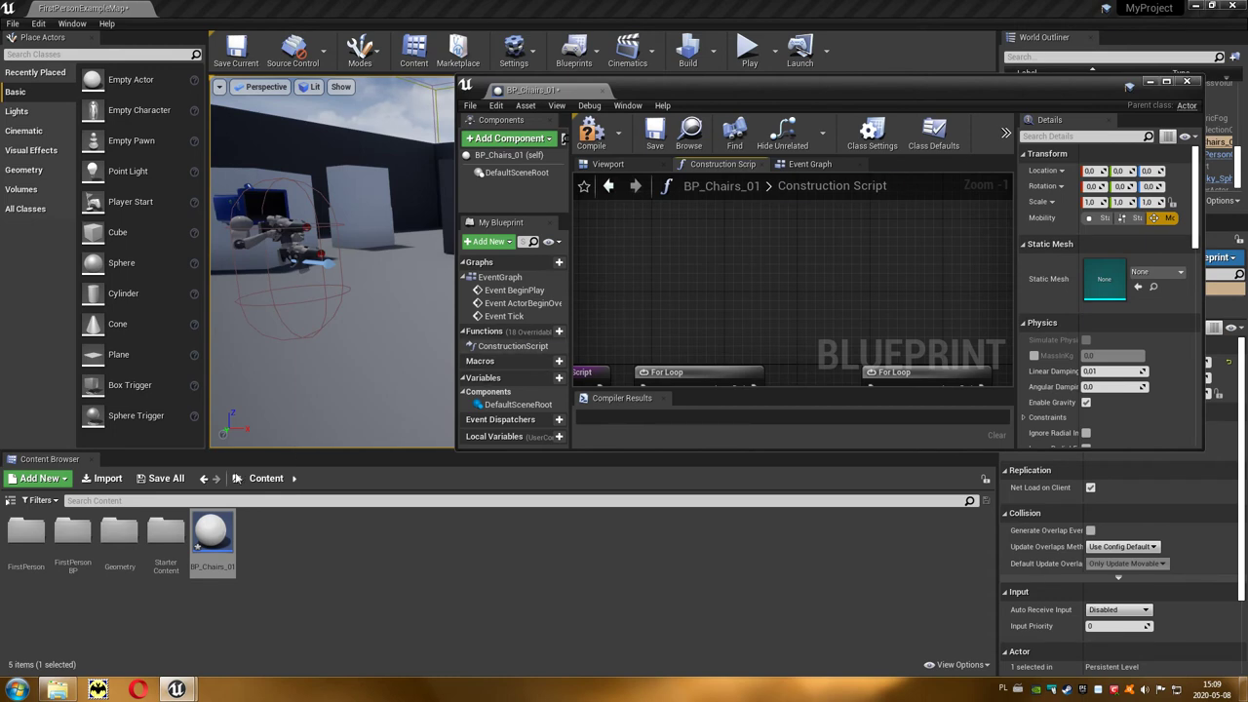
{"action": "double_click", "coordinate": [166, 532]}
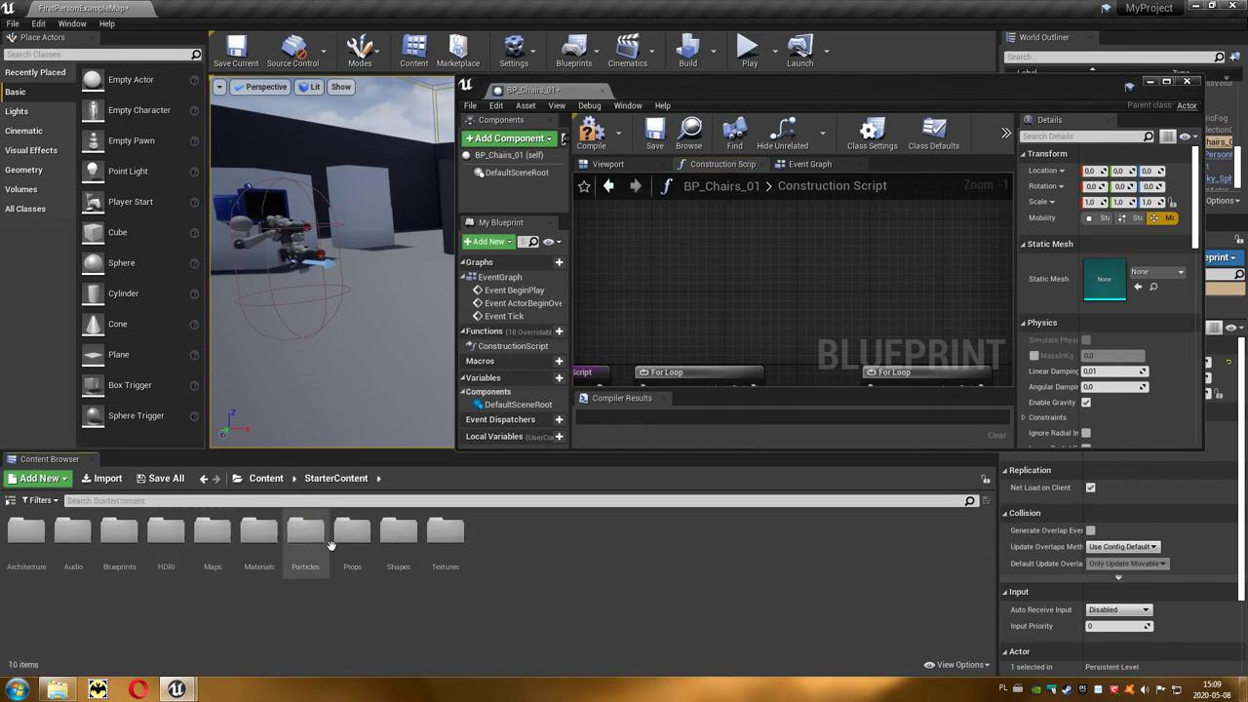
{"action": "double_click", "coordinate": [360, 543]}
{"action": "left_click", "coordinate": [166, 536]}
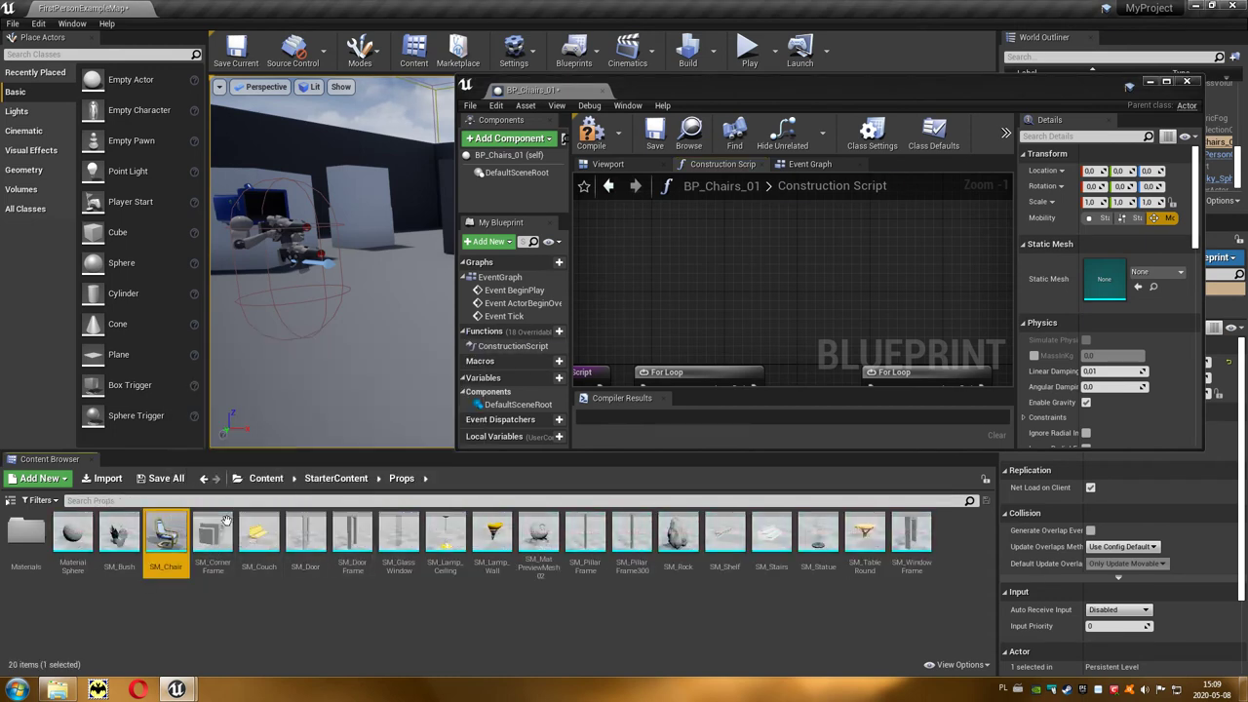
{"action": "left_click", "coordinate": [1166, 81]}
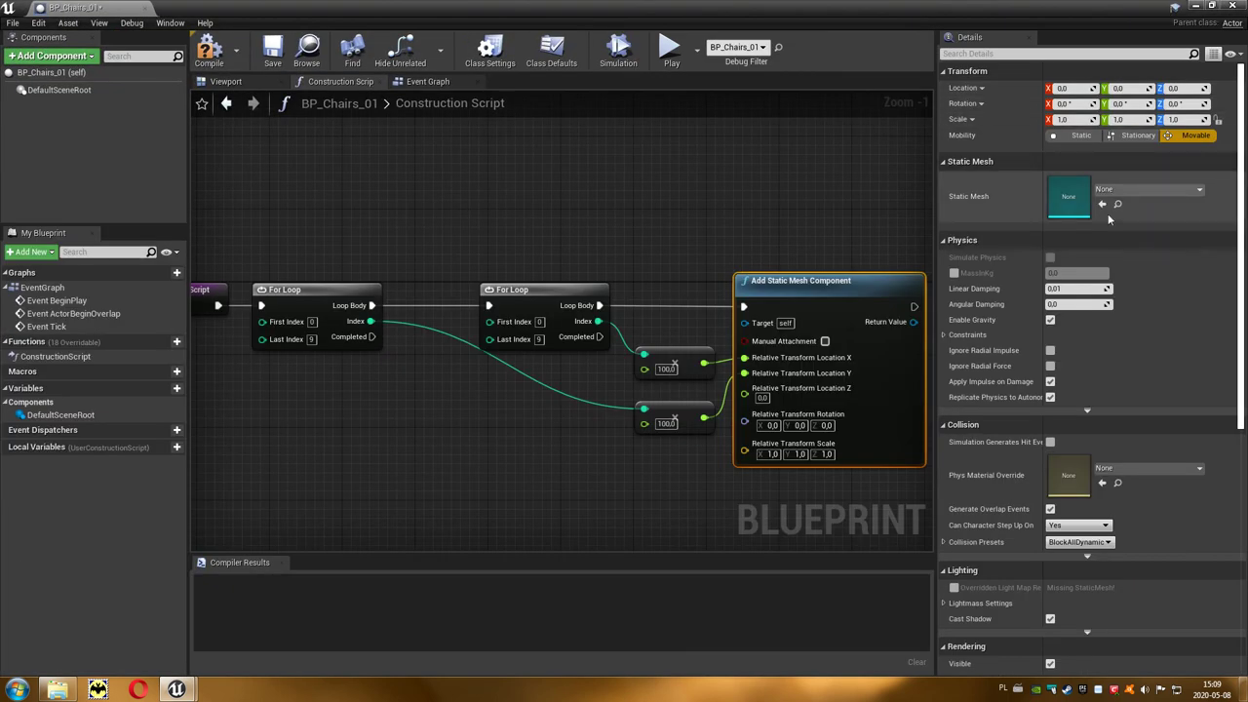
{"action": "left_click", "coordinate": [1103, 205]}
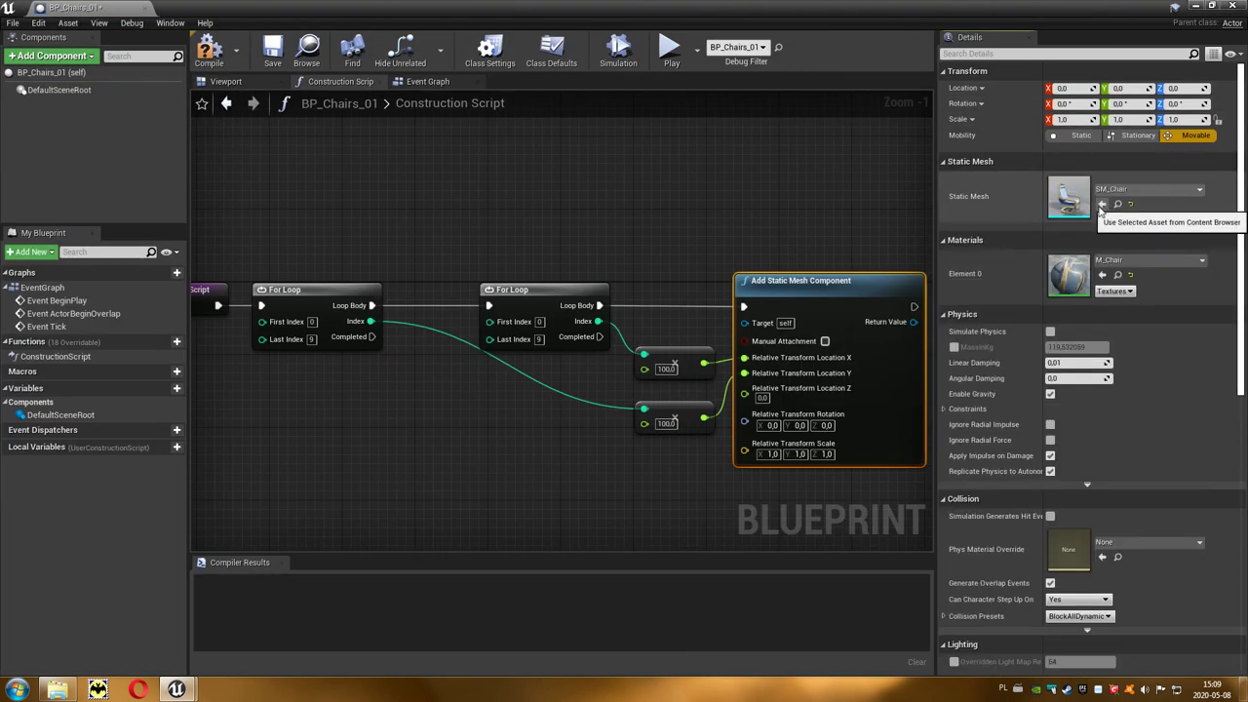
- Compile BP_Chairs_01, check the chair rows in the Viewport, and close the Blueprint
{"action": "left_click", "coordinate": [210, 54]}
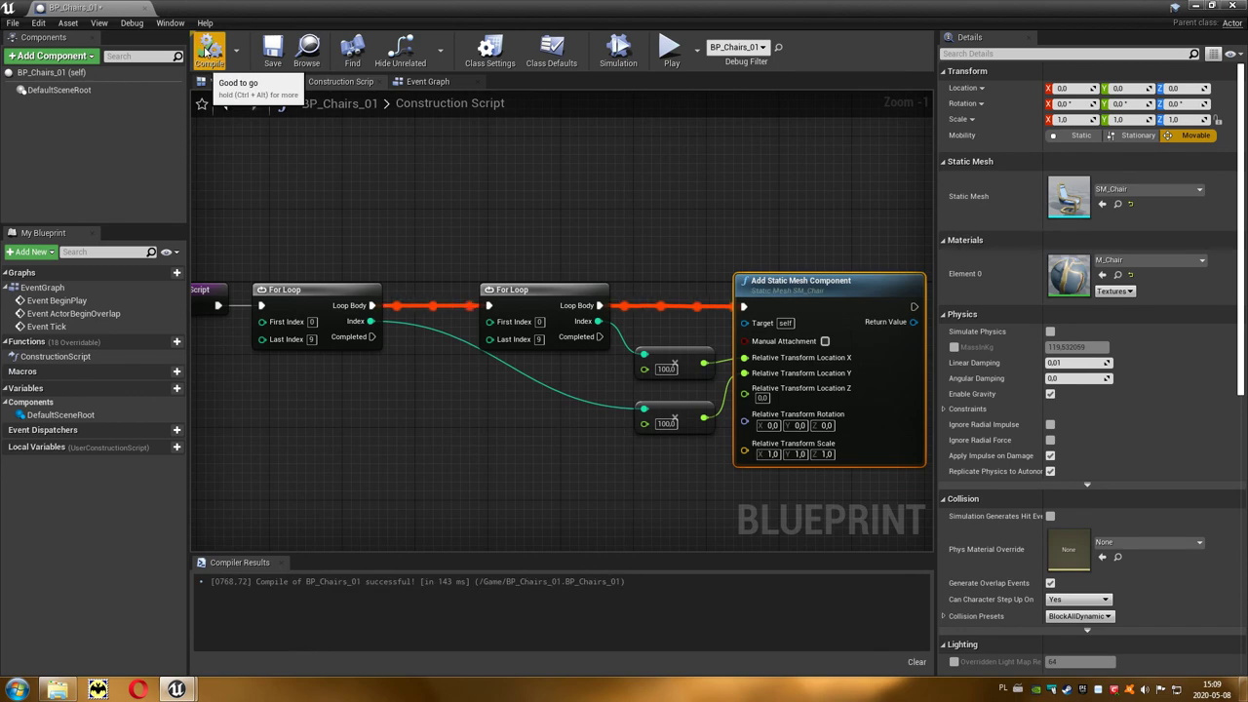
{"action": "left_click", "coordinate": [224, 83]}
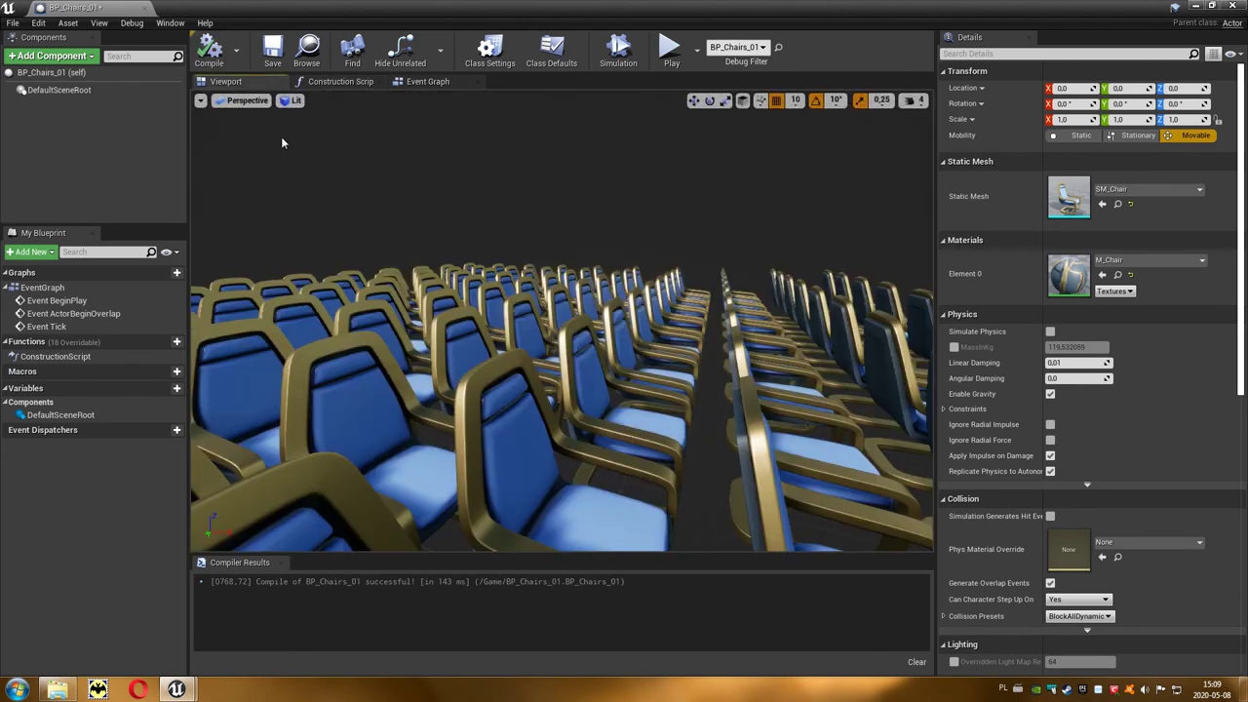
{"action": "right_click_drag", "start_coordinate": [715, 224], "coordinate": [715, 224]}
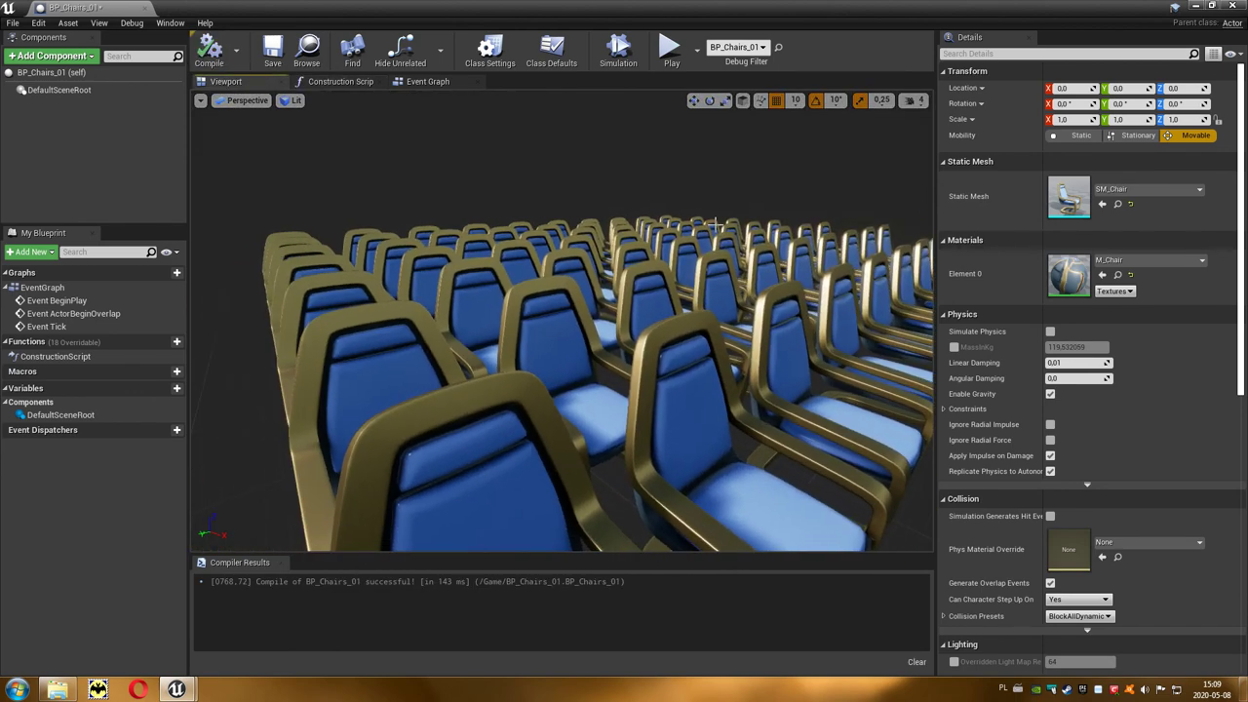
{"action": "left_click", "coordinate": [1232, 5]}
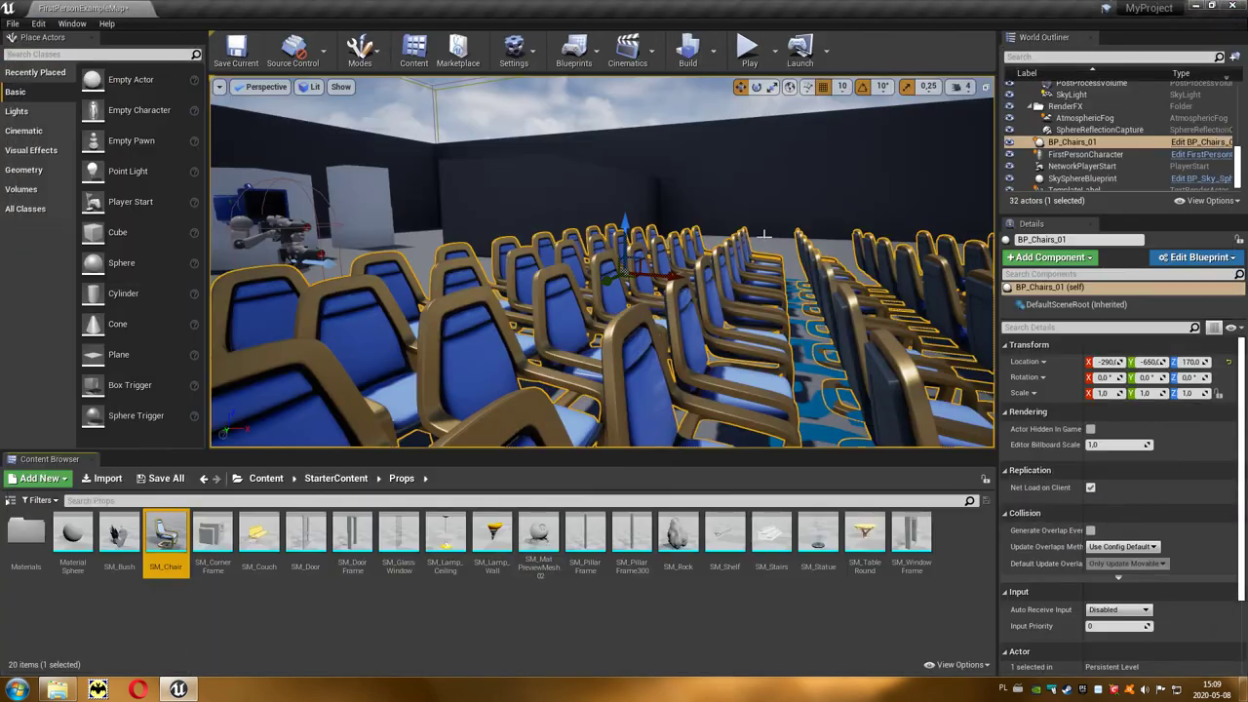
- Move the chair grid to X 540 and rotate it 90° around Z
{"action": "scroll", "coordinate": [603, 262], "scroll_direction": "down", "scroll_amount": 5}
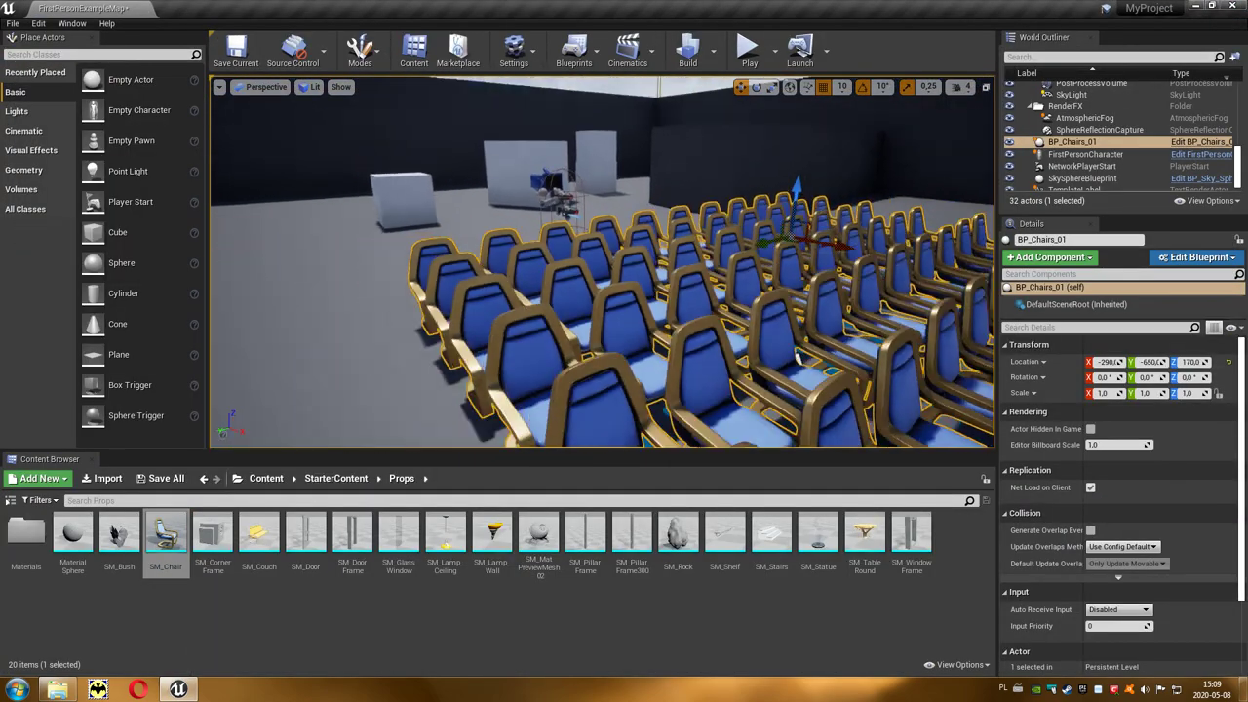
{"action": "scroll", "coordinate": [603, 263], "scroll_direction": "down", "scroll_amount": 5}
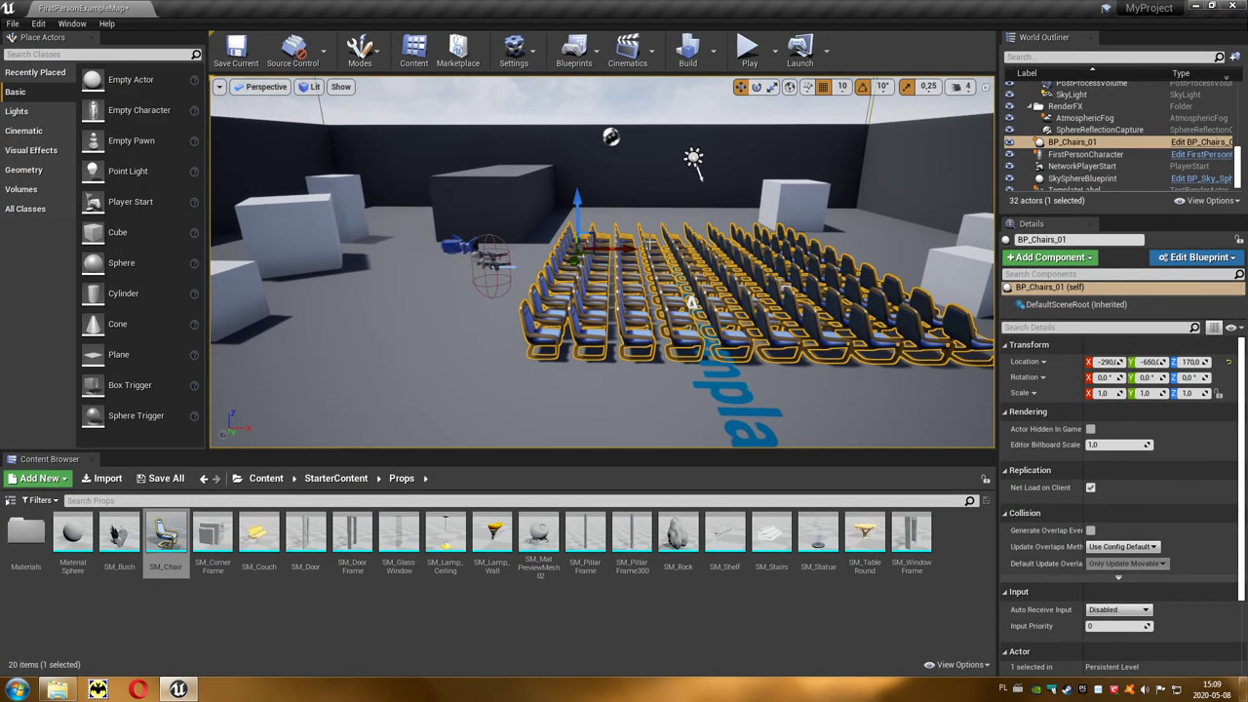
{"action": "mouse_move", "coordinate": [602, 262]}
{"action": "right_mouse_down"}
{"action": "mouse_move", "coordinate": [546, 263]}
{"action": "mouse_move", "coordinate": [537, 239]}
{"action": "right_mouse_up"}
{"action": "key", "text": "e"}
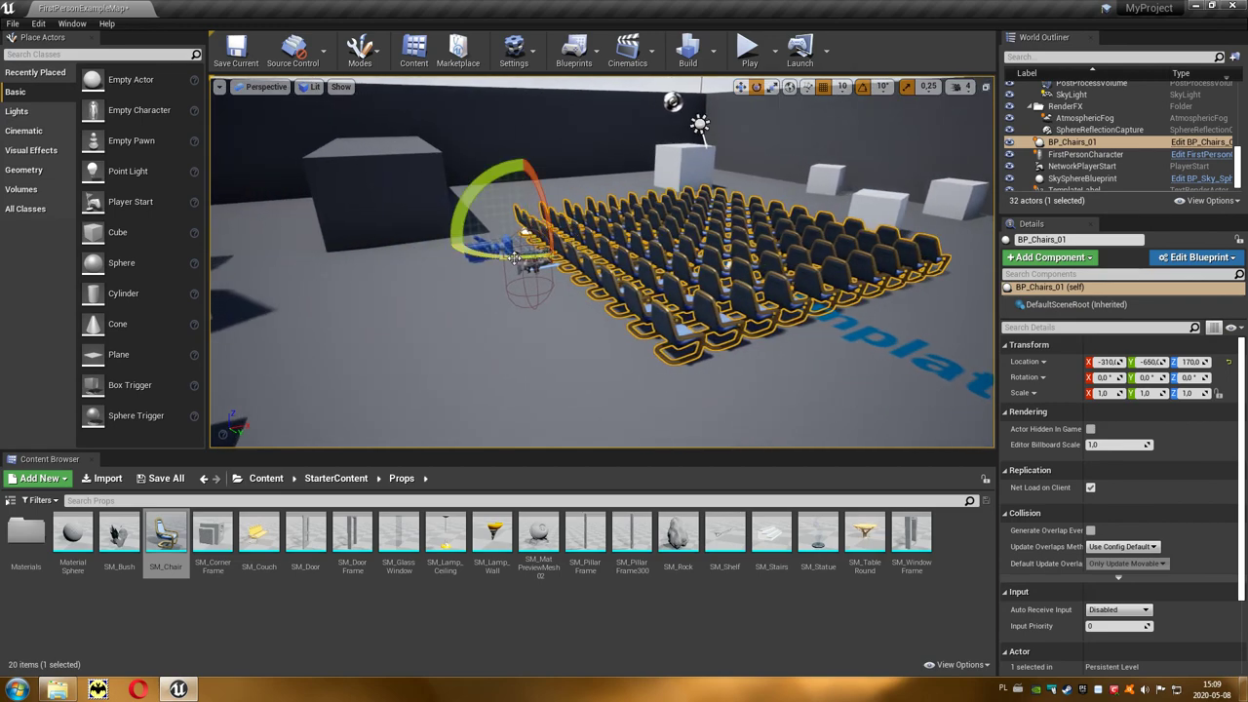
{"action": "mouse_move", "coordinate": [516, 258]}
{"action": "left_mouse_down"}
{"action": "mouse_move", "coordinate": [729, 267]}
{"action": "mouse_move", "coordinate": [511, 263]}
{"action": "mouse_move", "coordinate": [604, 256]}
{"action": "mouse_move", "coordinate": [723, 196]}
{"action": "left_mouse_up"}
- Play the level, walk among the chairs, fire a projectile at them, then stop with Esc
{"action": "left_click", "coordinate": [748, 49]}
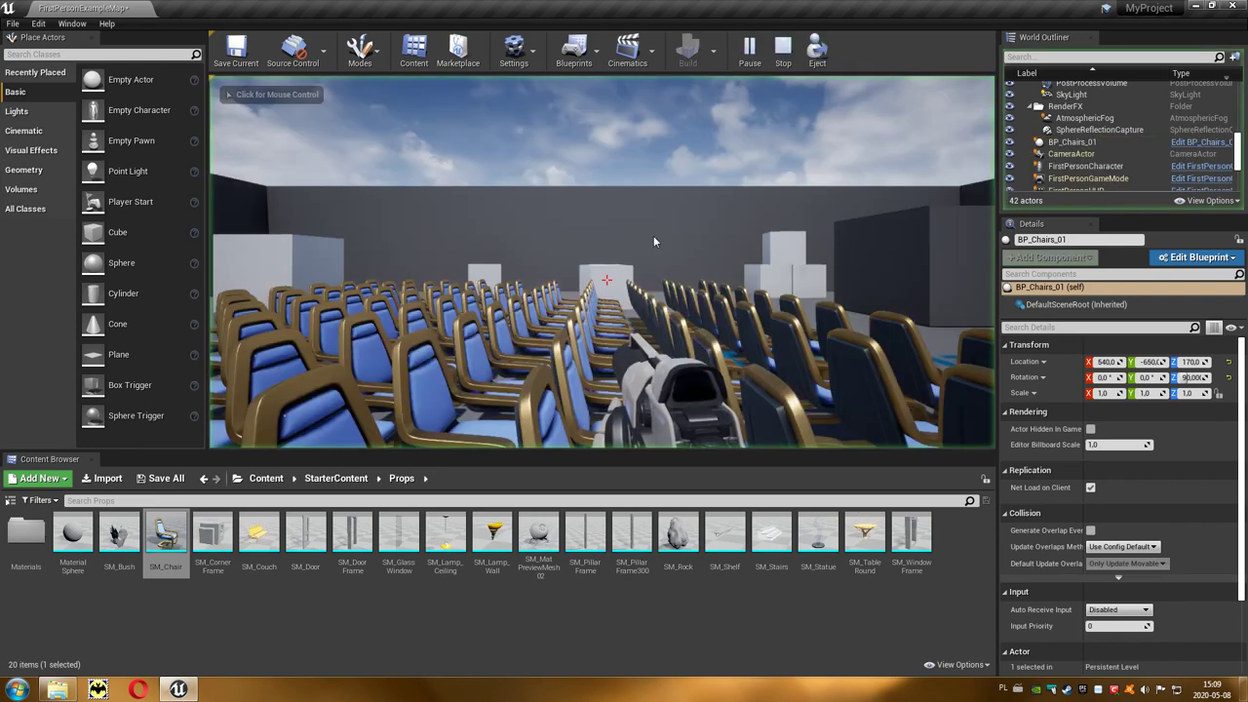
{"action": "key", "text": "w"}
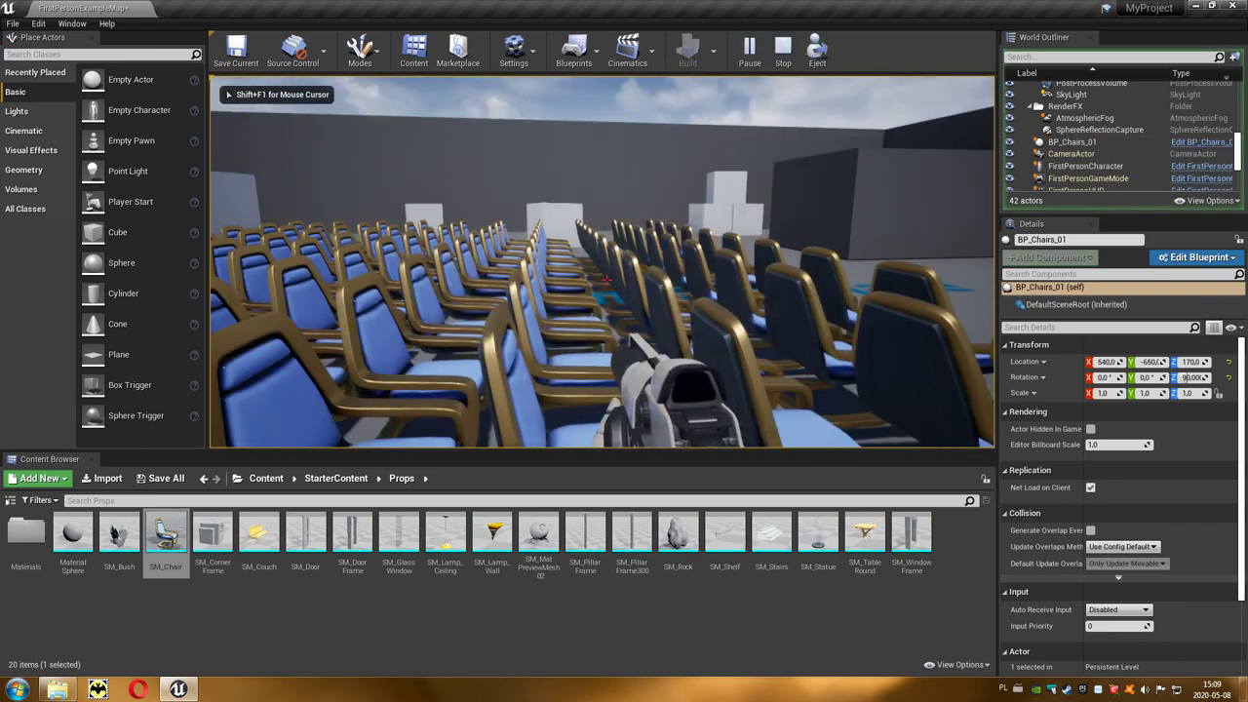
{"action": "key", "text": "s"}
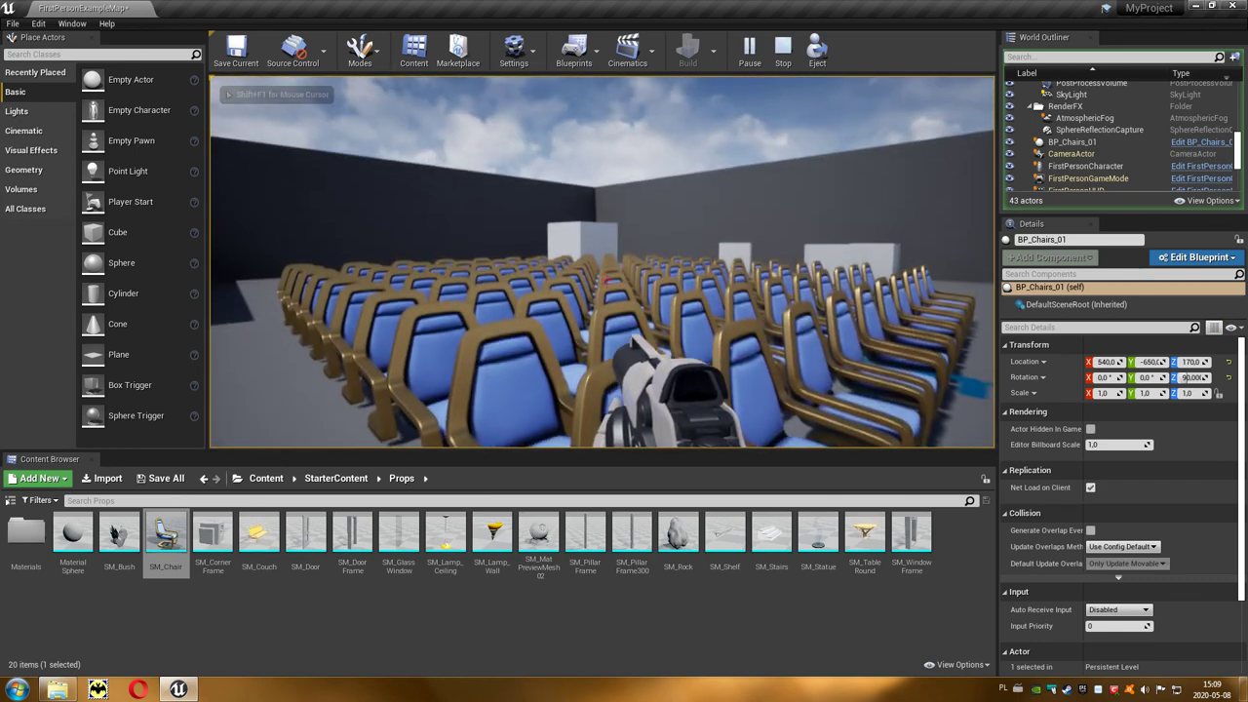
{"action": "left_click", "coordinate": [602, 261]}
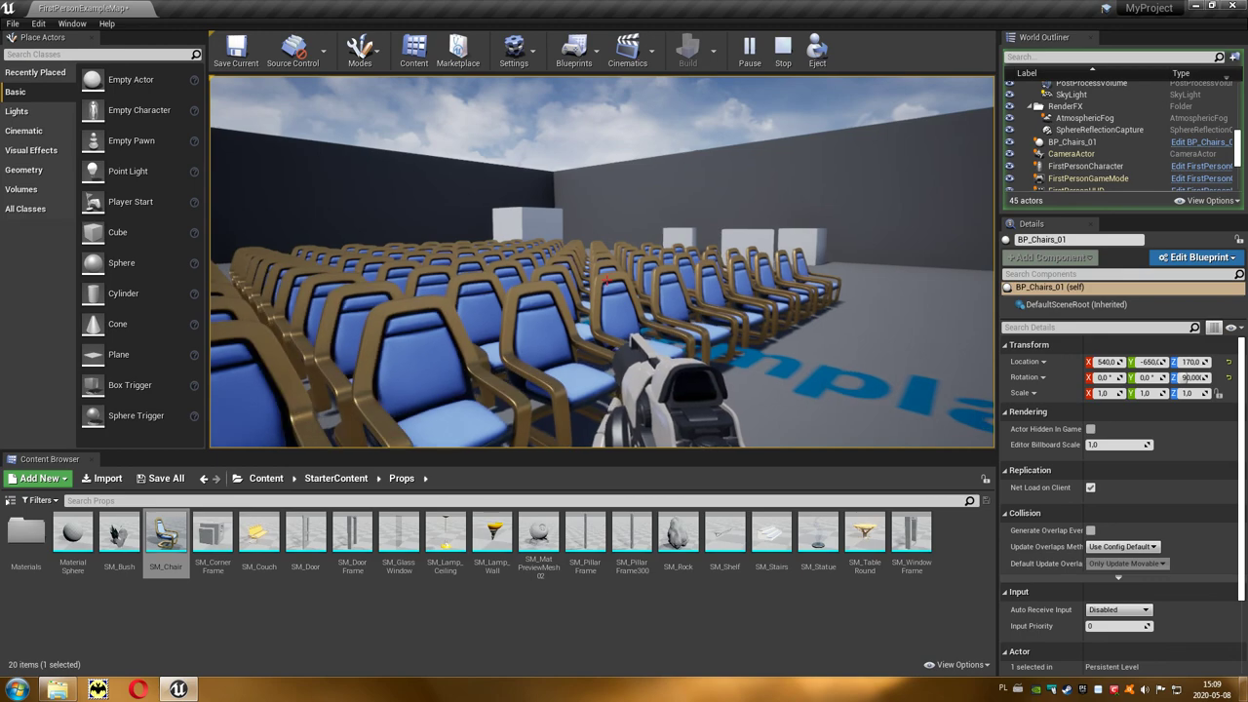
{"action": "key", "text": "Escape"}
{"action": "left_click", "coordinate": [277, 479]}
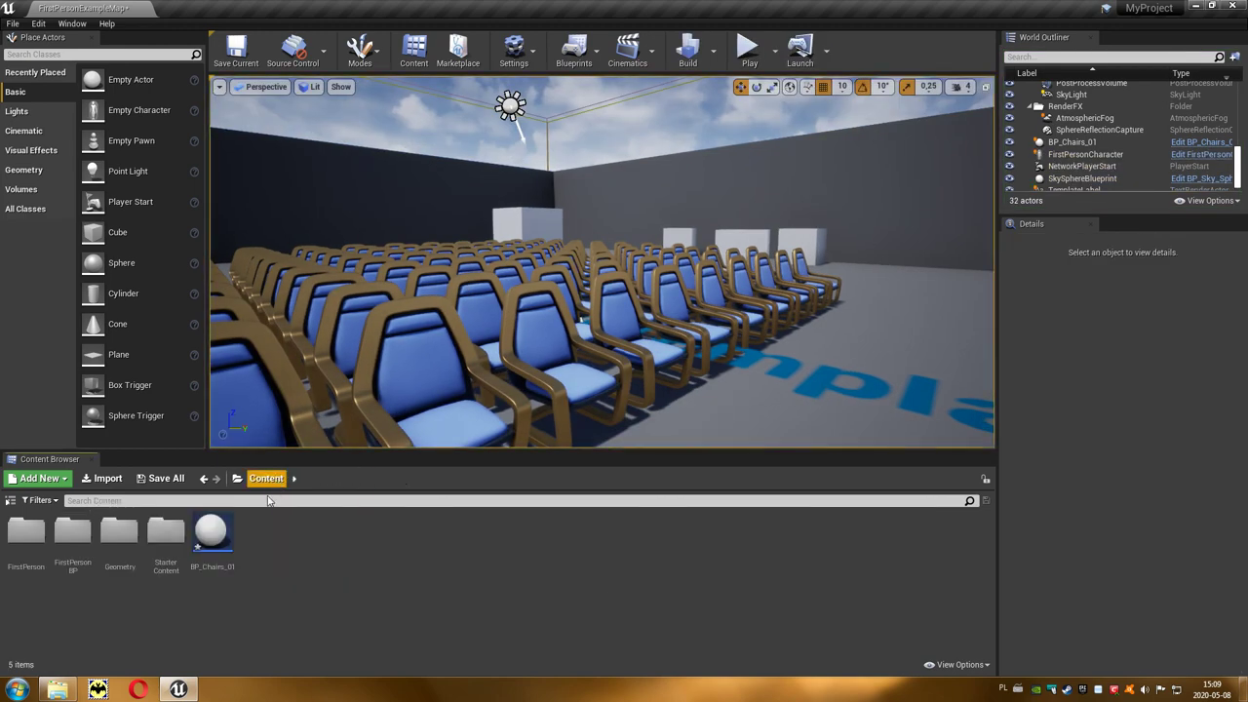
{"action": "double_click", "coordinate": [216, 536]}
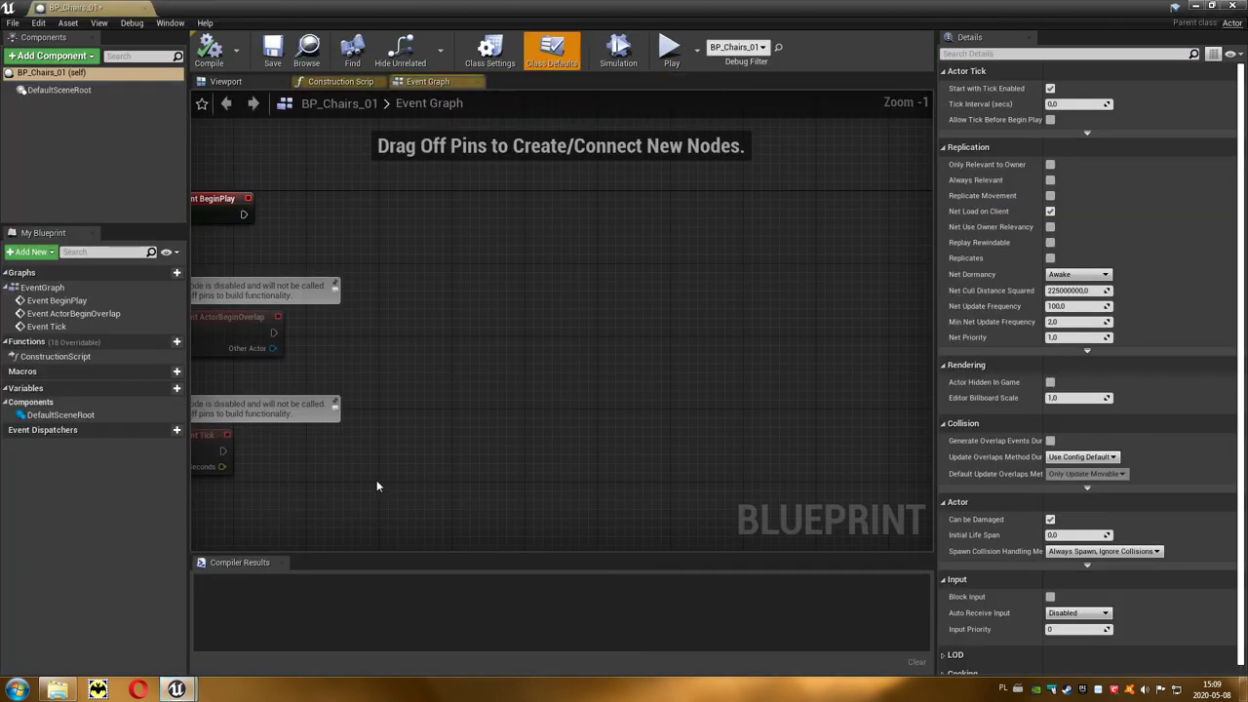
{"action": "left_click", "coordinate": [341, 82]}
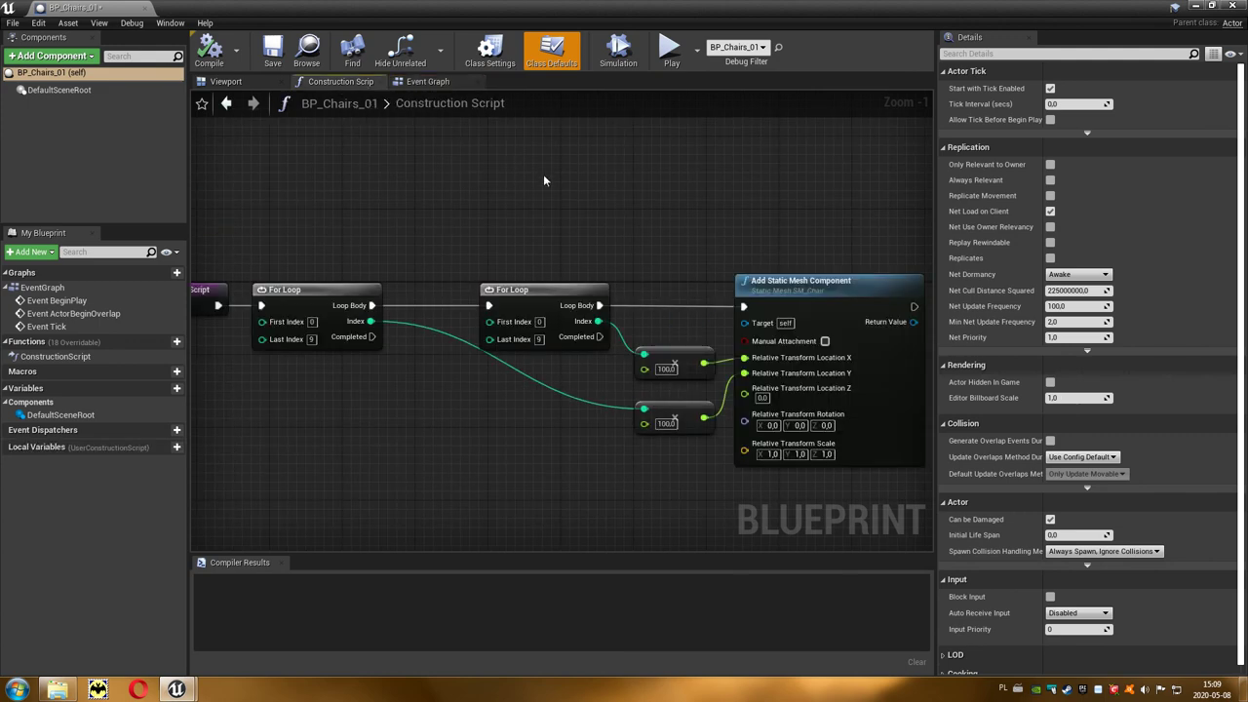
{"action": "right_click_drag", "start_coordinate": [543, 180], "coordinate": [337, 157]}
{"action": "left_click", "coordinate": [658, 260]}
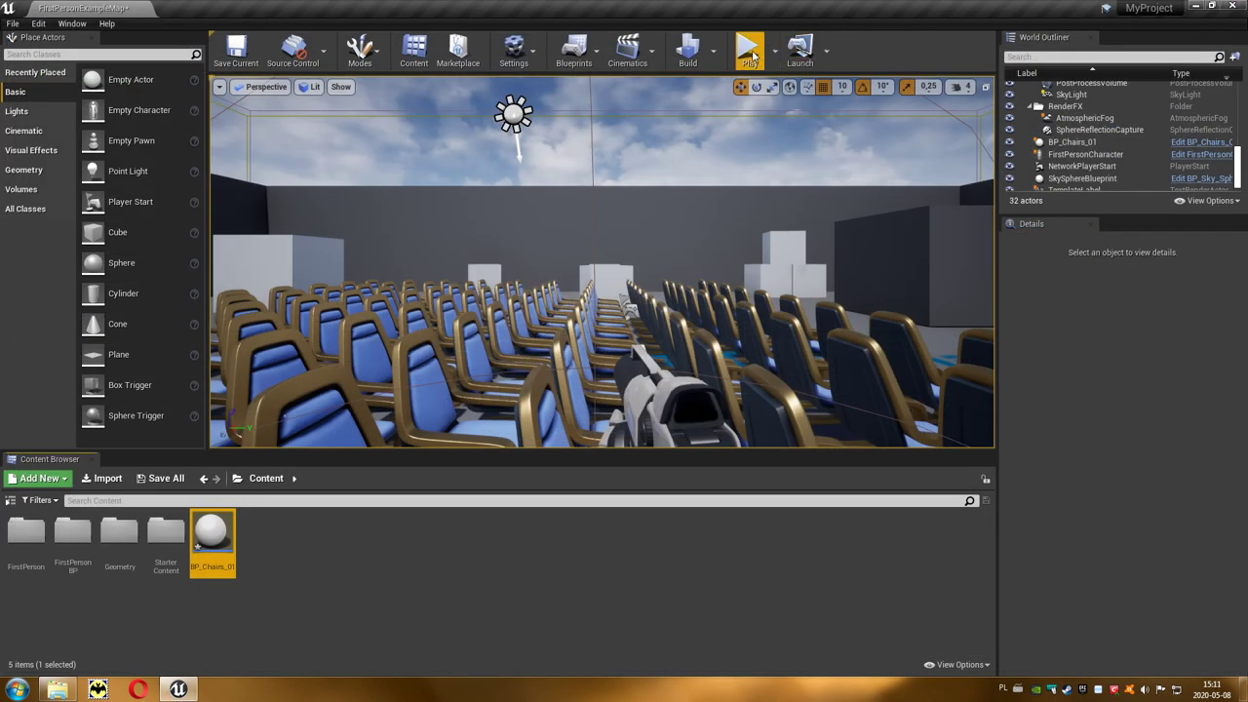
- Play the level and shoot chairs out of the grid to test physics
{"action": "left_click", "coordinate": [751, 56]}
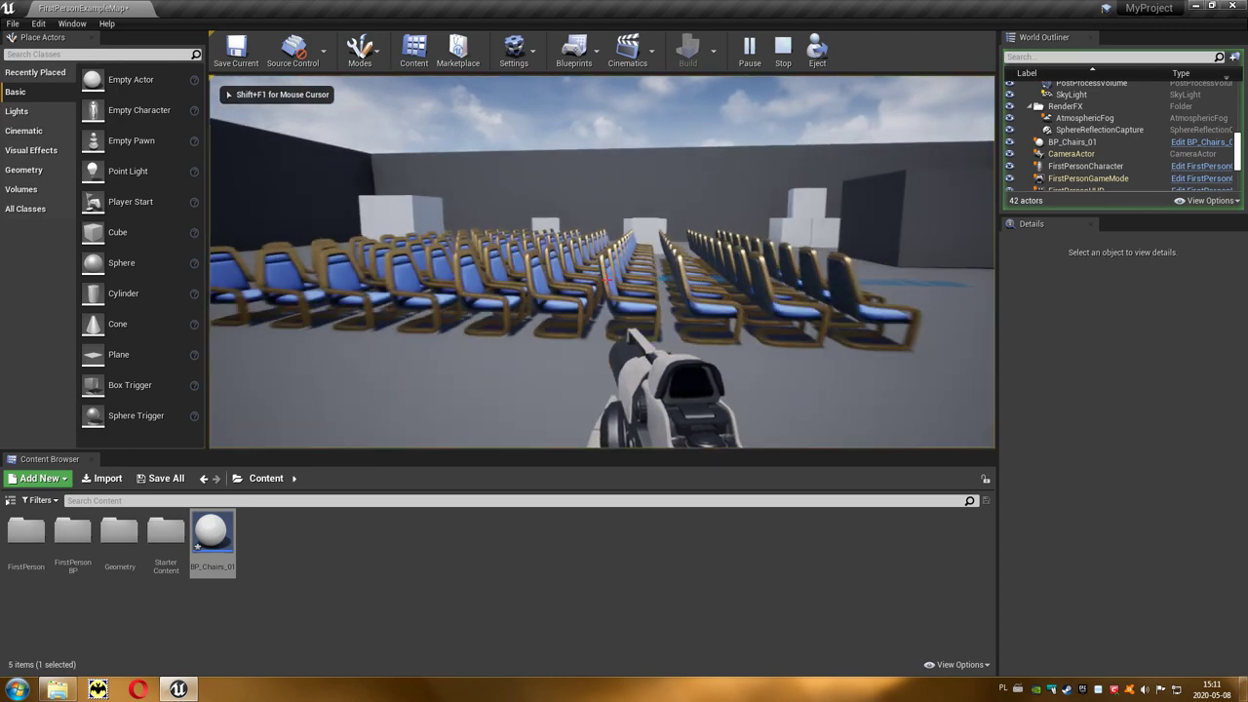
{"action": "left_click", "coordinate": [607, 277]}
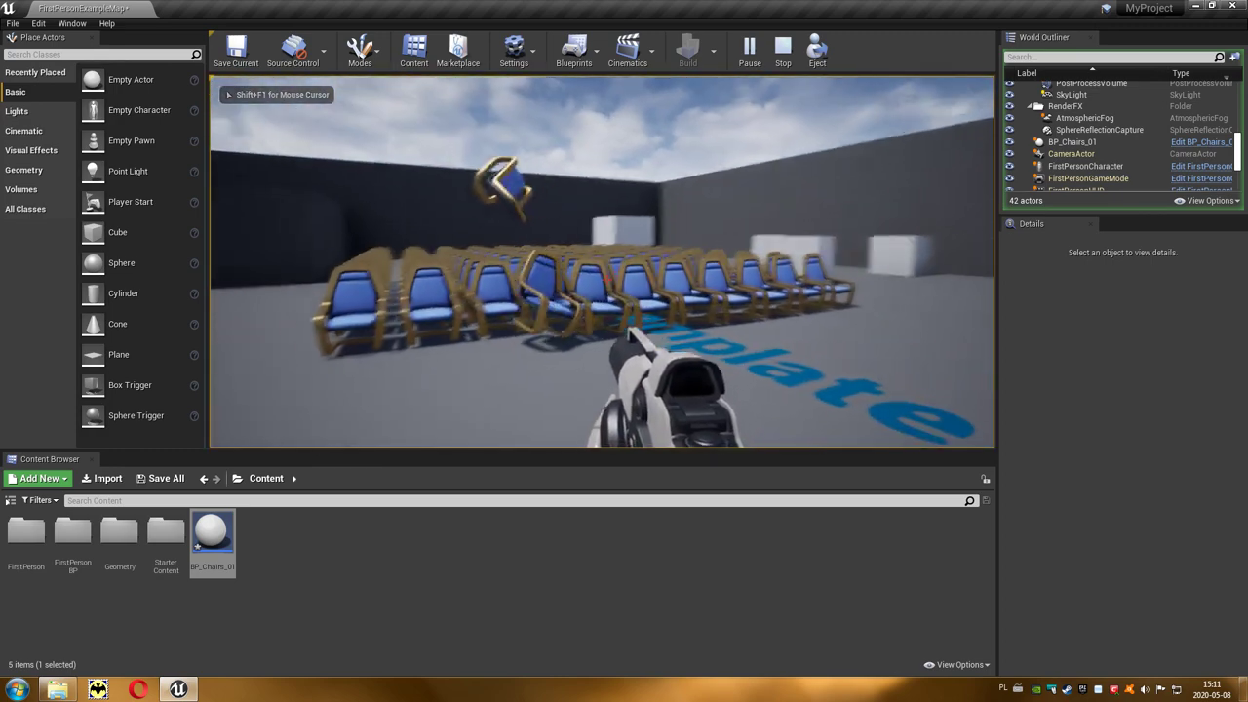
{"action": "left_click", "coordinate": [607, 278]}
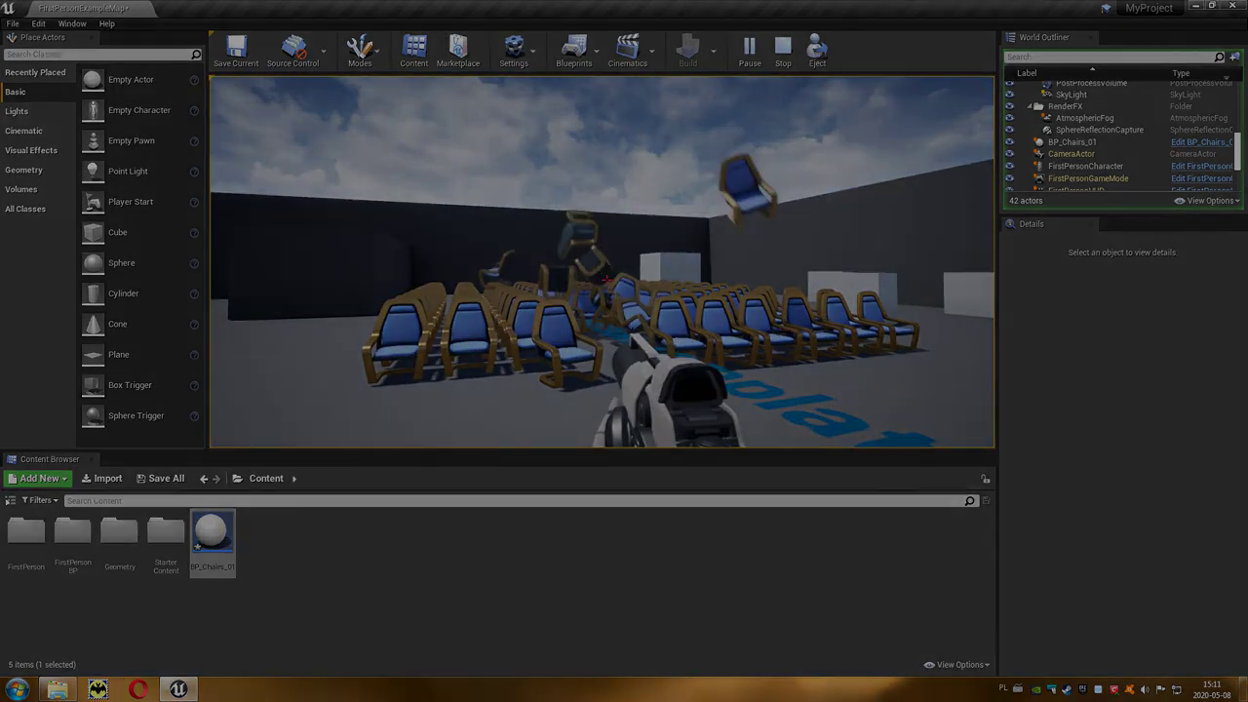